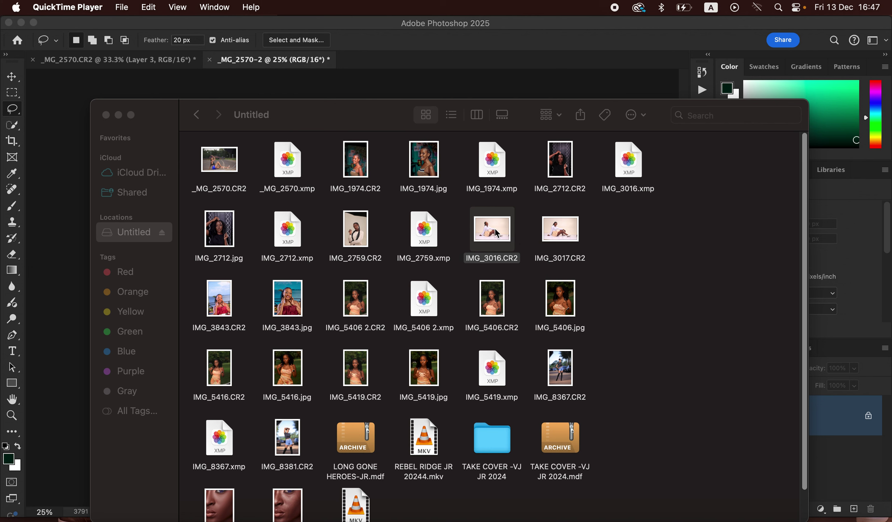
Step: Open the raw photo IMG_3016.CR2 from the Untitled drive with Adobe Photoshop 2025
right_click(497, 228)
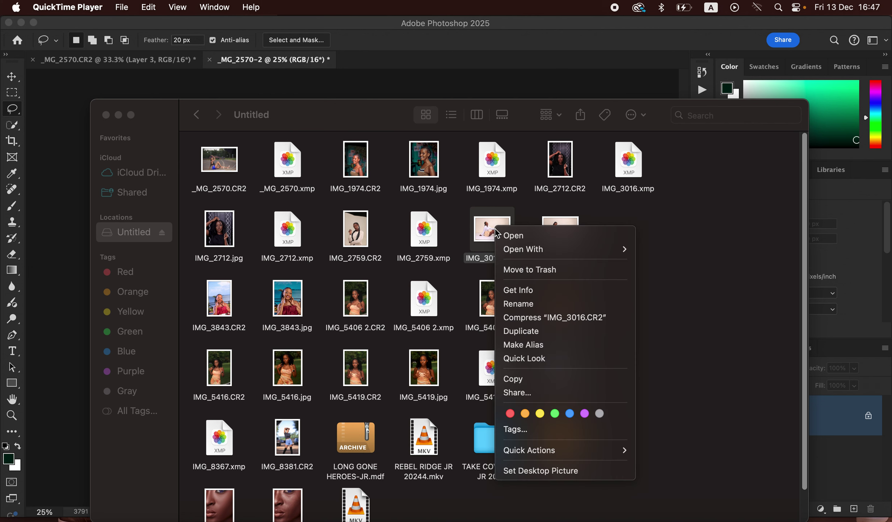
mouse_move(568, 254)
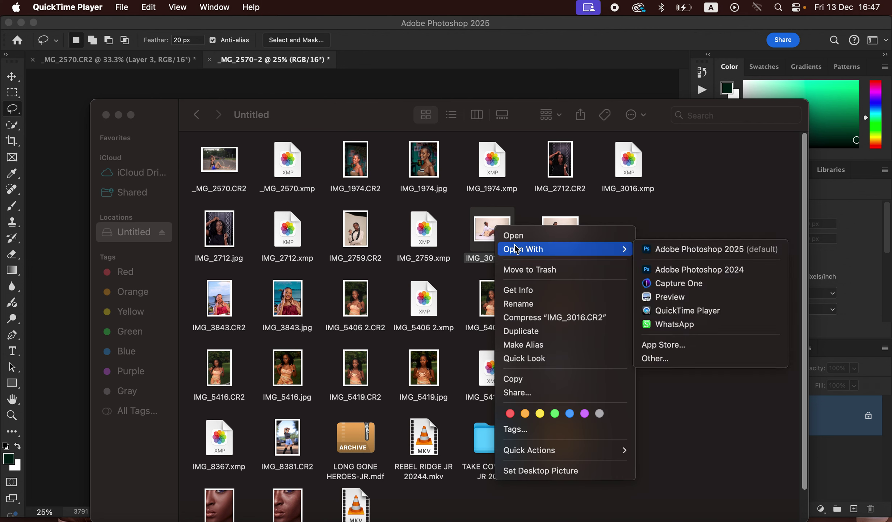
left_click(702, 250)
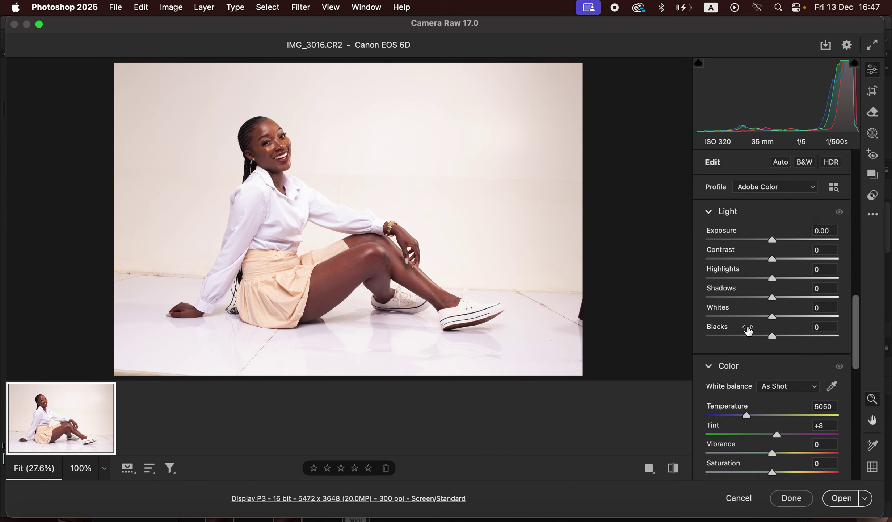
Step: Adjust the raw photo's light: Contrast about +10, Highlights -100, Shadows +22, Whites -73 and Blacks -16
left_click_drag(764, 282, 716, 282)
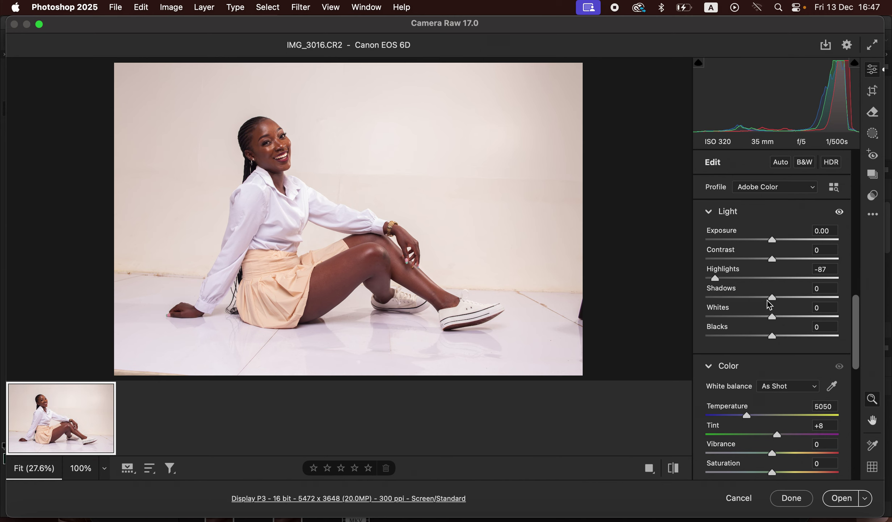
left_click_drag(772, 318, 724, 320)
left_click_drag(773, 260, 780, 259)
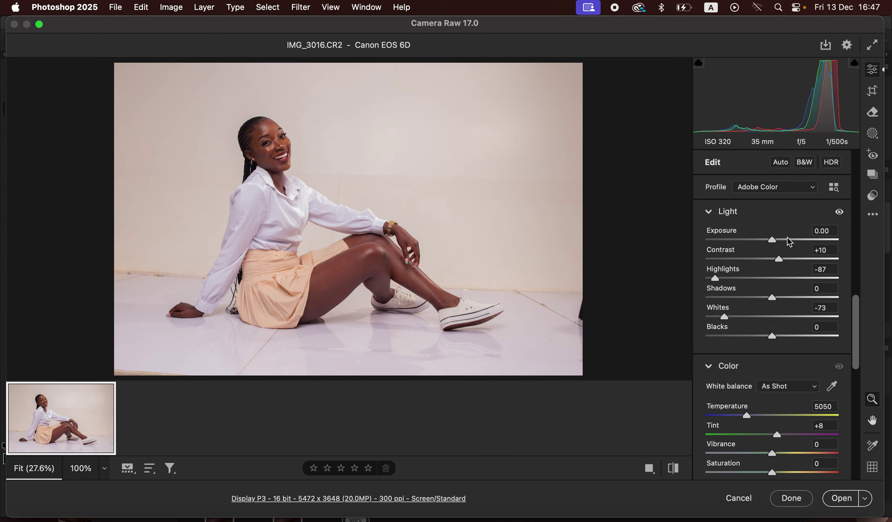
left_click_drag(773, 336, 760, 337)
left_click_drag(775, 295, 787, 299)
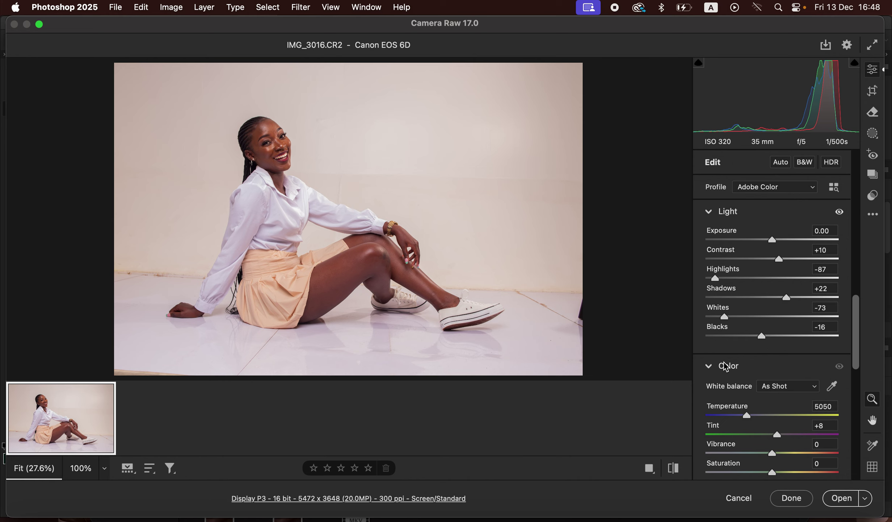
left_click_drag(718, 277, 705, 278)
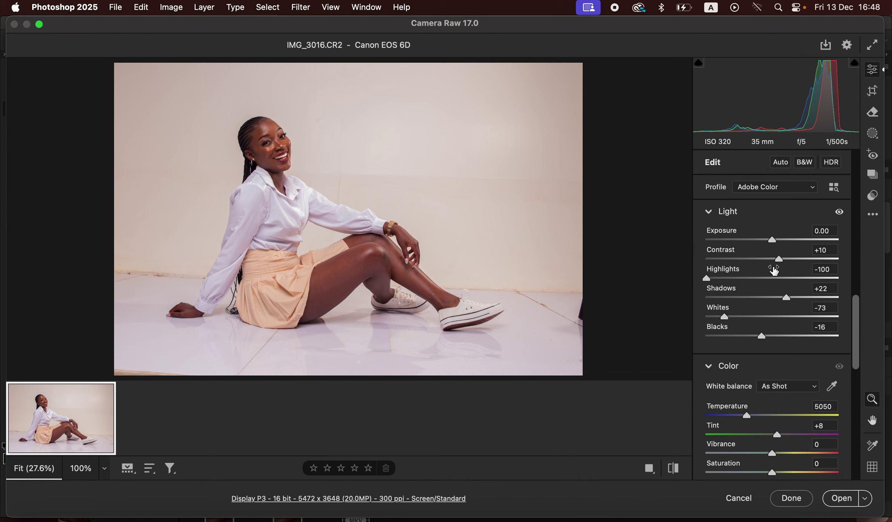
left_click_drag(781, 260, 782, 260)
Step: Compare the raw photo before and after the adjustments, and open it as an editable document
left_click(676, 469)
left_click(678, 469)
left_click(677, 469)
left_click(681, 469)
left_click(843, 499)
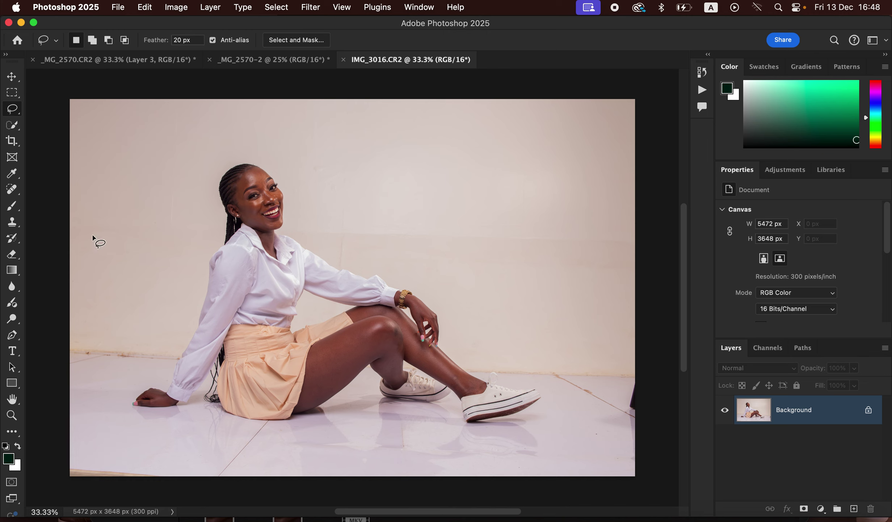
Step: Start cropping the photo with the 4 : 5 (8 : 10) ratio preset
left_click(13, 143)
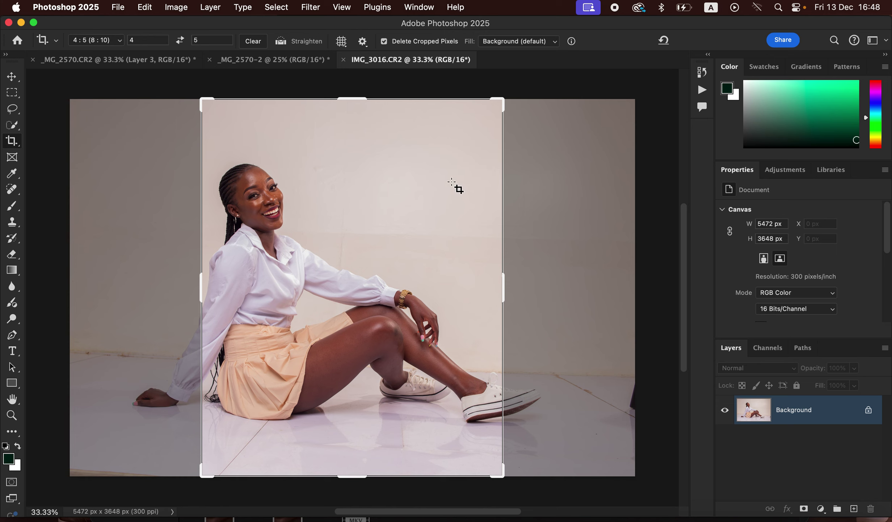
left_click(101, 40)
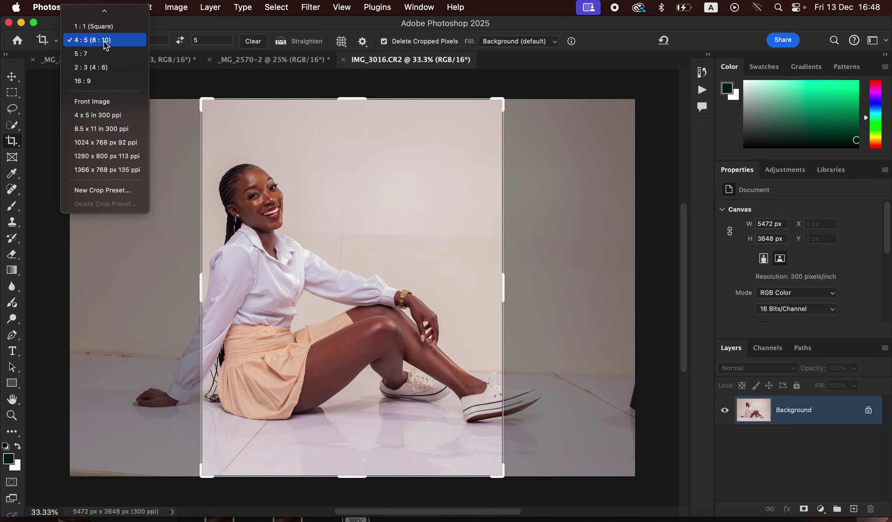
left_click(105, 41)
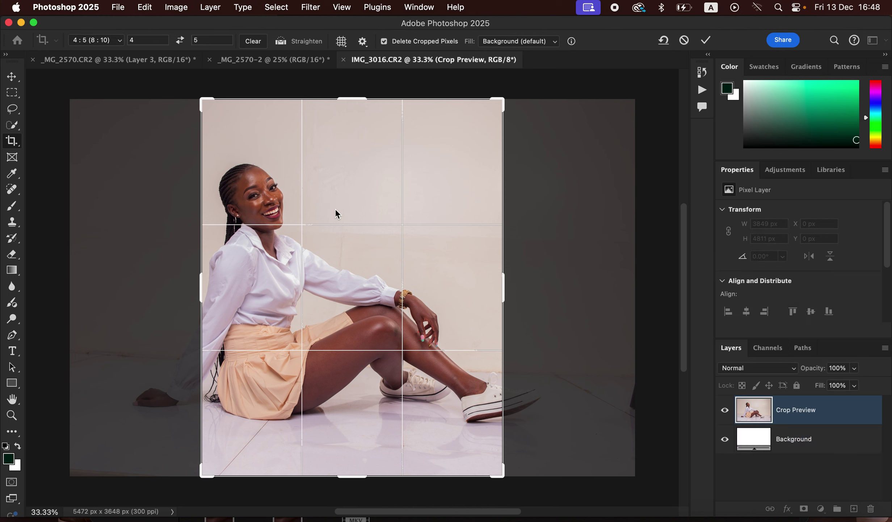
left_click(331, 201)
Step: Preview the 4 : 5 crop frame in landscape orientation and return it to portrait
key("x")
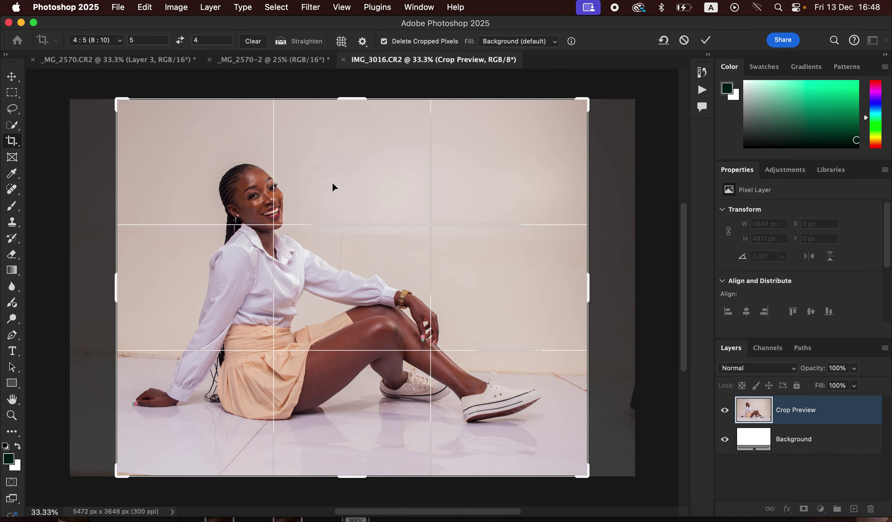
key("x")
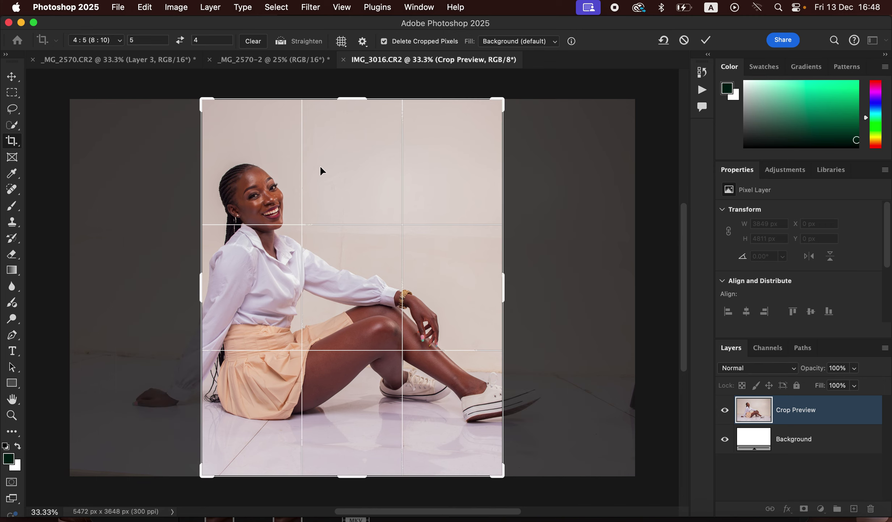
key("x")
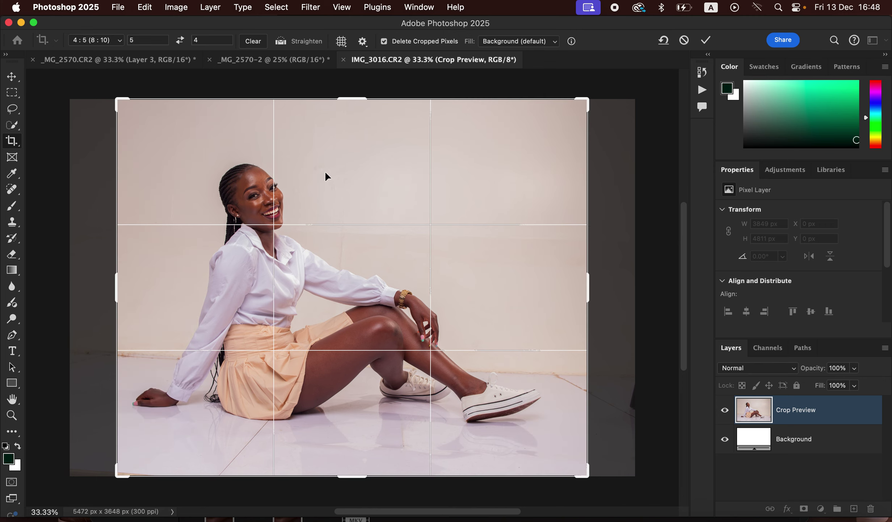
key("x")
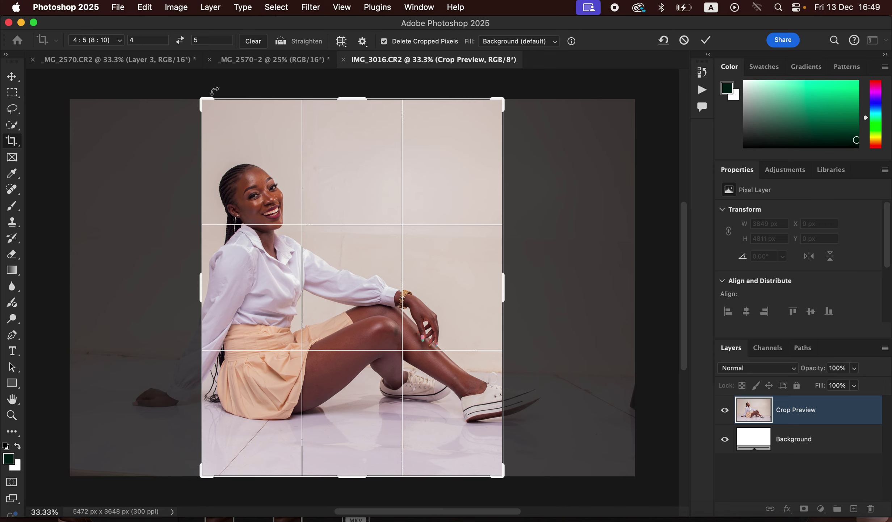
Step: Enlarge the portrait crop frame past the photo's upper and lower edges to about 4144 x 5181 px, with the whole woman below its centre
key("super+minus")
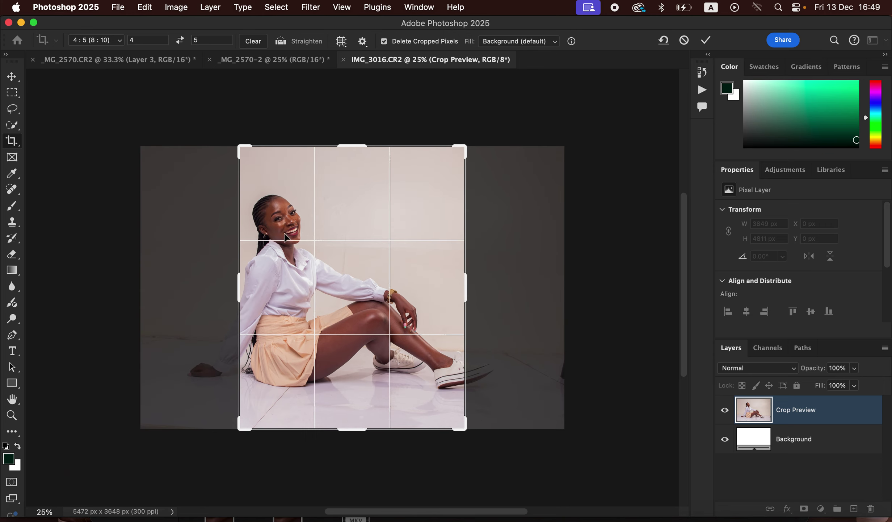
left_click_drag(240, 146, 213, 115)
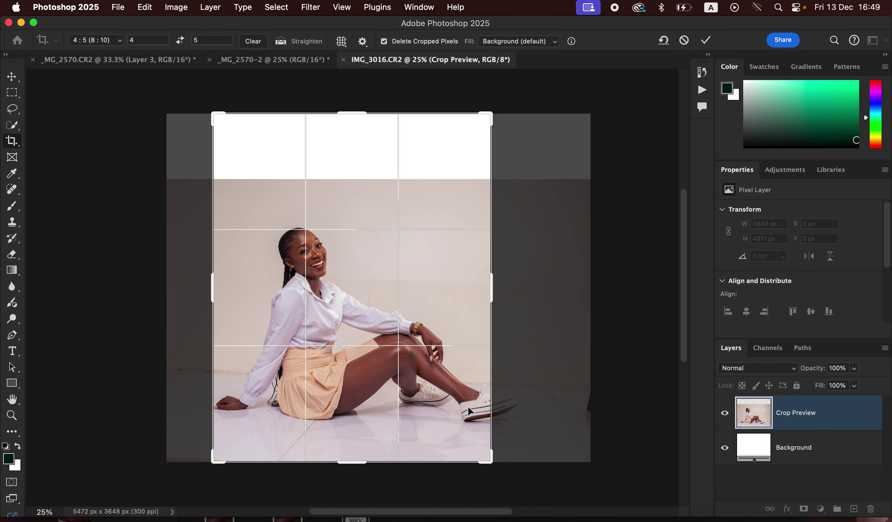
left_click_drag(497, 465, 514, 477)
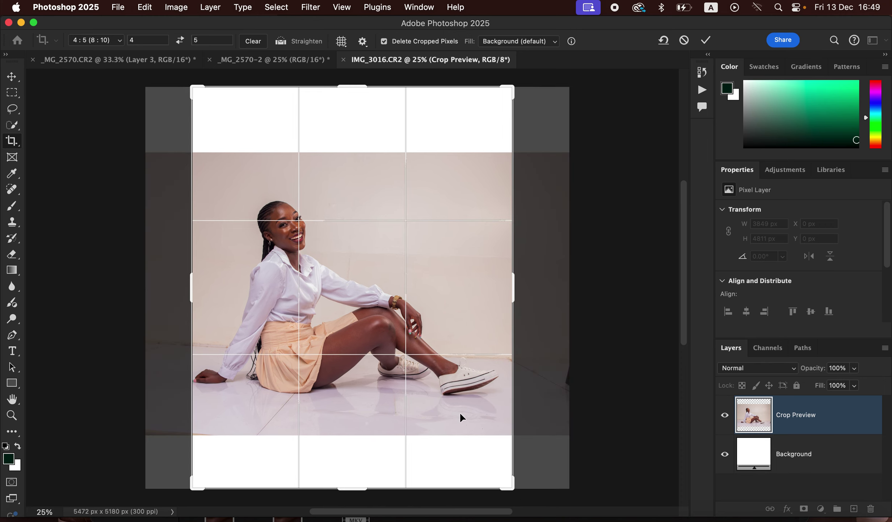
left_click_drag(459, 409, 468, 427)
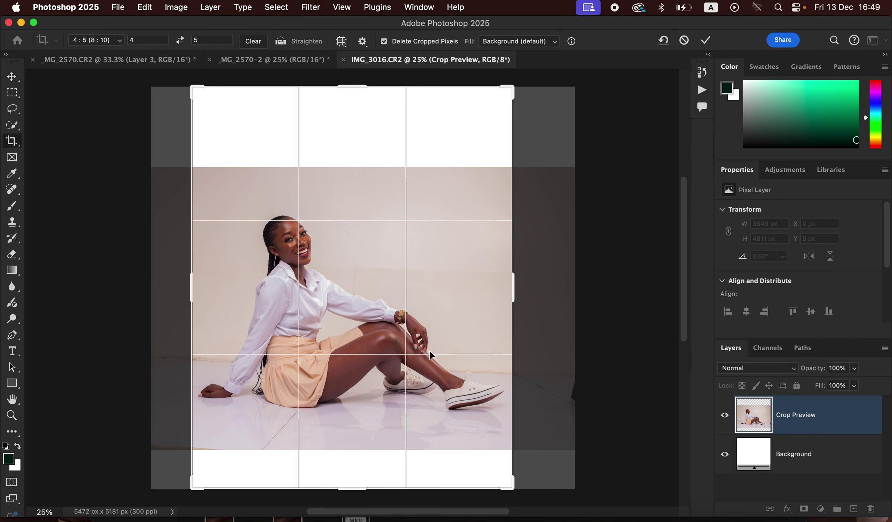
Step: Set the crop fill to Content-Aware Fill and apply the crop to fill the empty areas
left_click(516, 41)
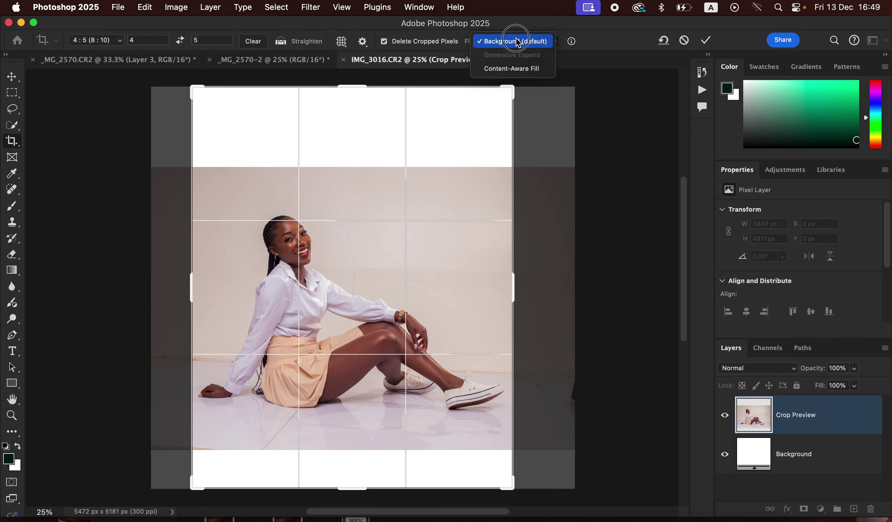
left_click(509, 69)
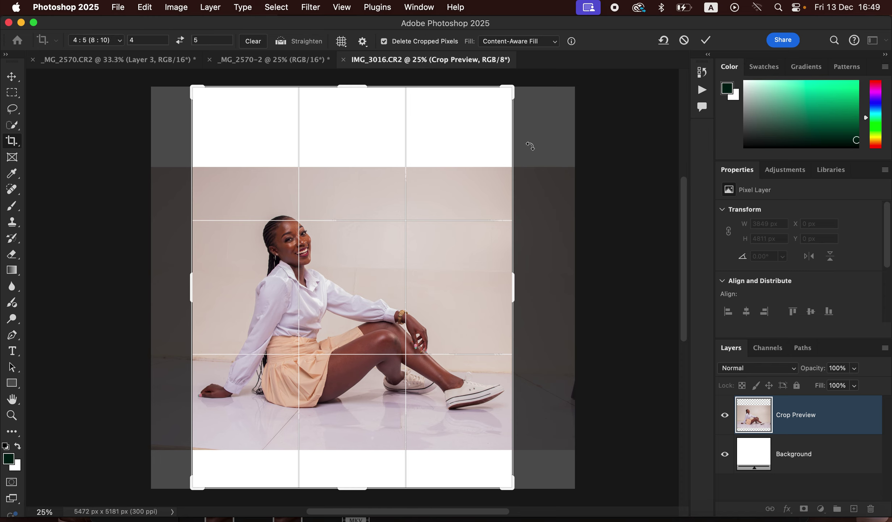
double_click(464, 141)
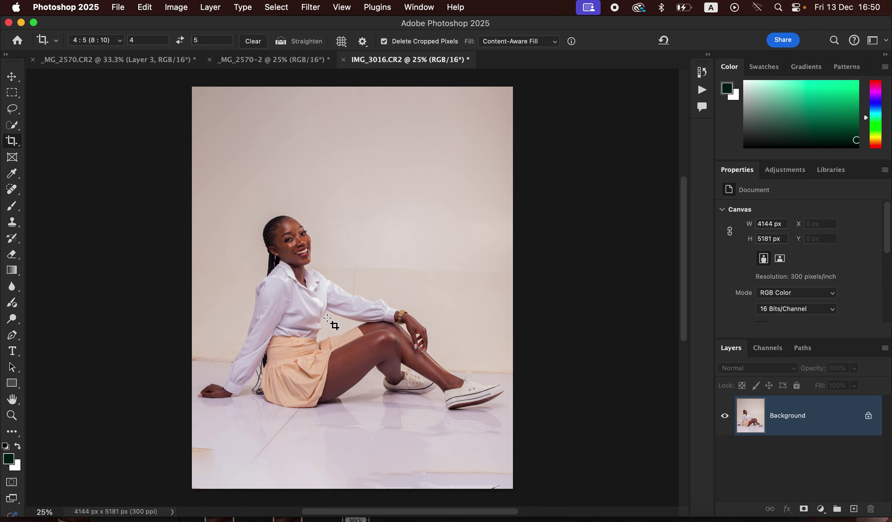
Step: Patch away the beige streak at the left edge of the floor with clean floor using the Patch tool
left_click(12, 189)
right_click(12, 189)
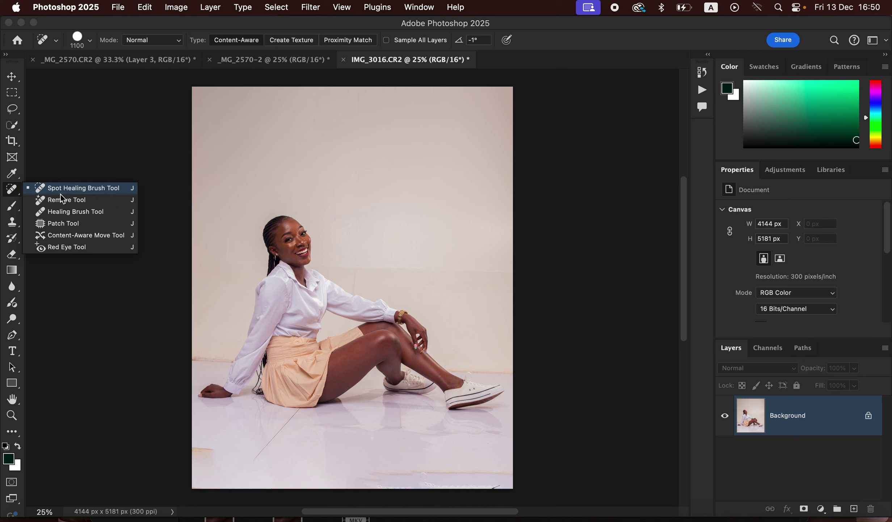
left_click(74, 224)
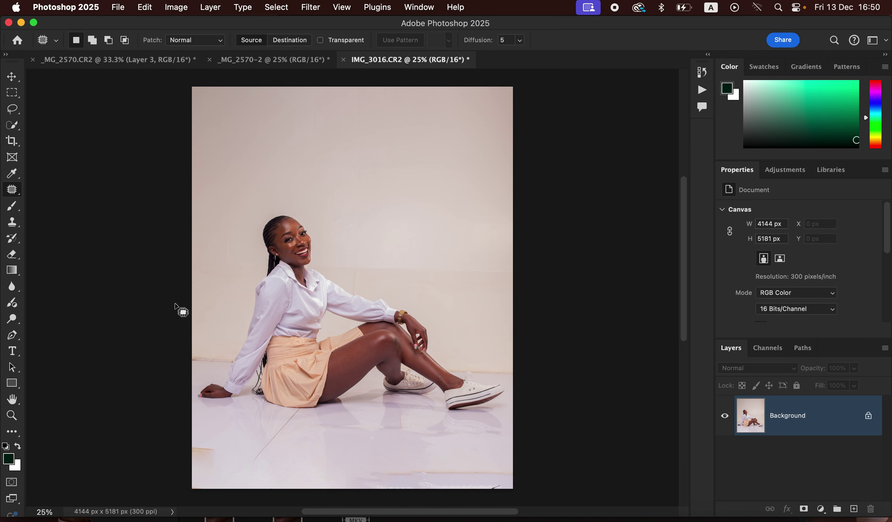
key("super+equal")
key("super+equal")
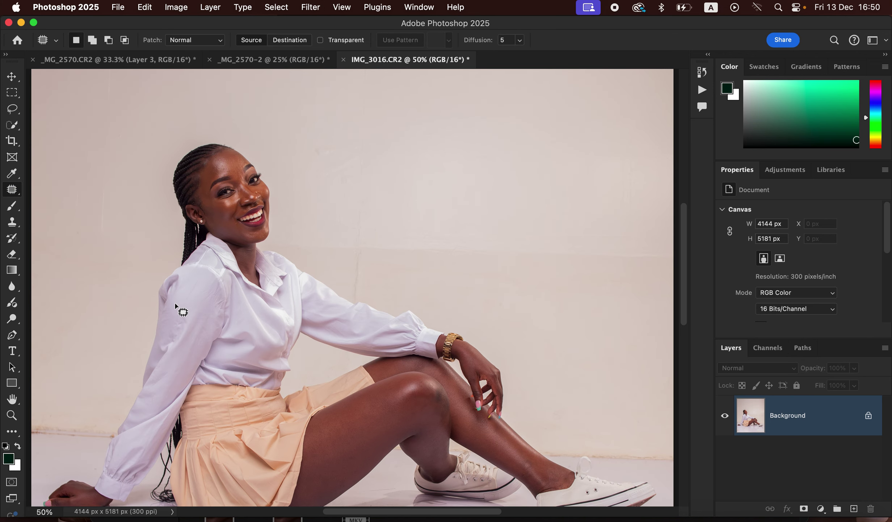
left_click_drag(353, 308, 434, 147)
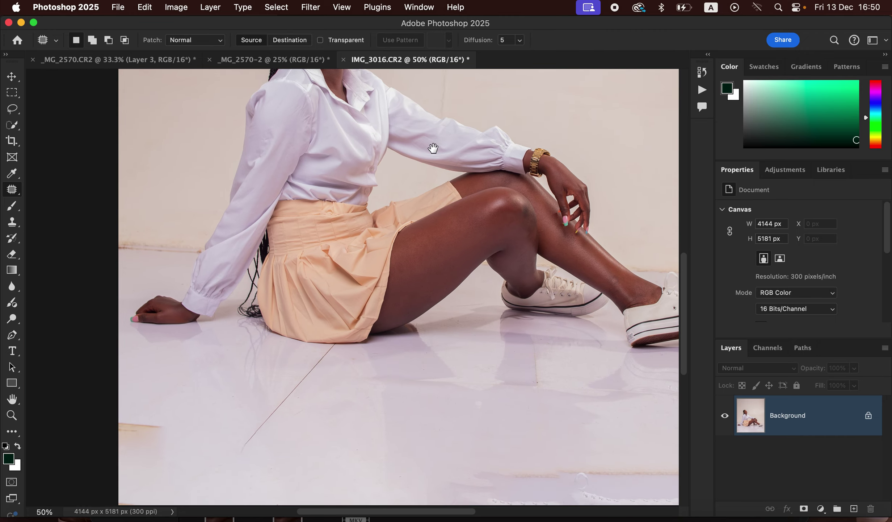
left_click(136, 413)
mouse_move(136, 413)
left_mouse_down()
mouse_move(126, 475)
mouse_move(171, 444)
mouse_move(139, 416)
mouse_move(168, 369)
left_mouse_up()
key("cmd+d")
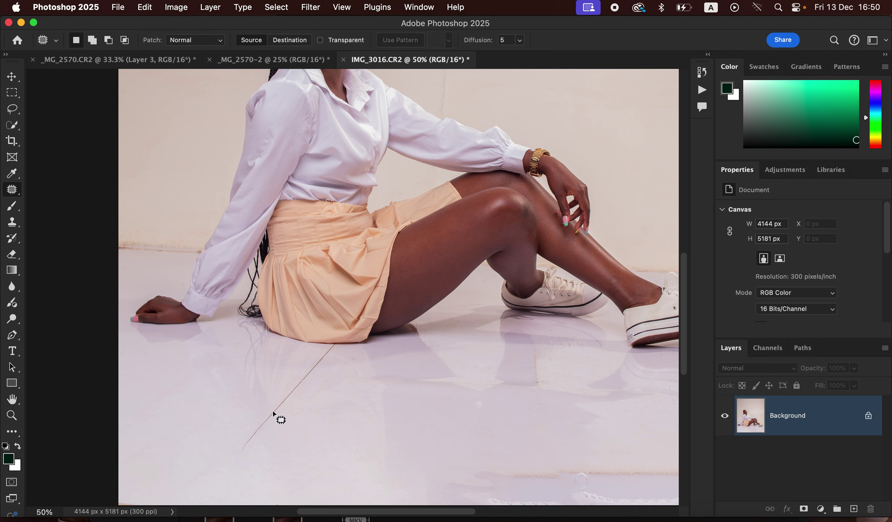
Step: Patch away the dark diagonal tile seam on the floor below the skirt
mouse_move(323, 348)
left_mouse_down()
mouse_move(242, 449)
mouse_move(329, 356)
mouse_move(291, 373)
mouse_move(330, 396)
left_mouse_up()
key("super+d")
mouse_move(323, 355)
left_mouse_down()
mouse_move(333, 345)
mouse_move(336, 355)
mouse_move(321, 353)
left_mouse_up()
Step: Patch the line and fill artifacts in the lower right of the floor with clean floor from above
left_click_drag(516, 343, 368, 331)
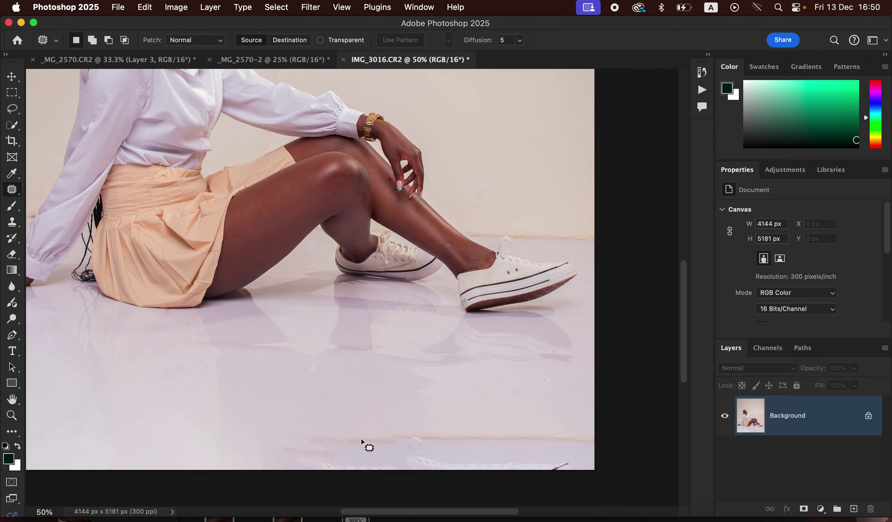
mouse_move(340, 431)
left_mouse_down()
mouse_move(354, 478)
mouse_move(601, 452)
mouse_move(508, 418)
mouse_move(498, 429)
mouse_move(504, 398)
mouse_move(516, 402)
left_mouse_up()
key("super+d")
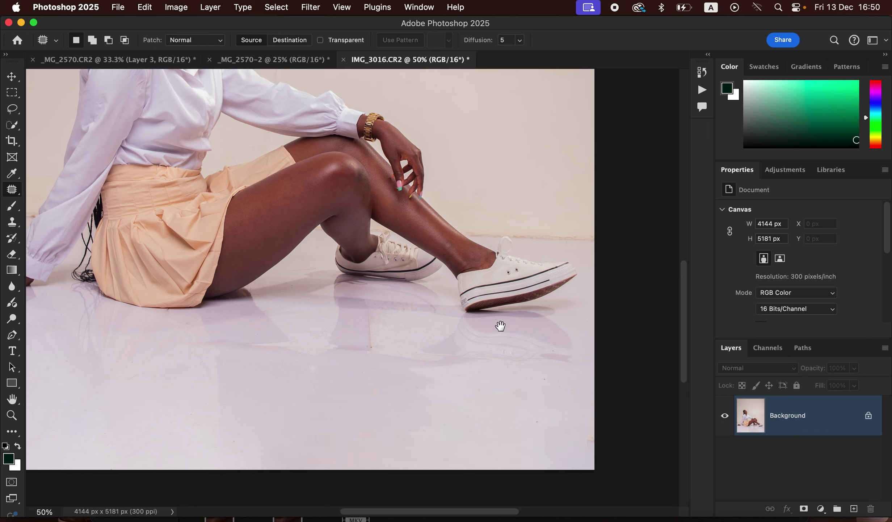
Step: Patch away the horizontal and vertical seams on the wall beside the woman with clean wall texture
scroll(480, 391, "up", 10)
scroll(446, 360, "up", 5)
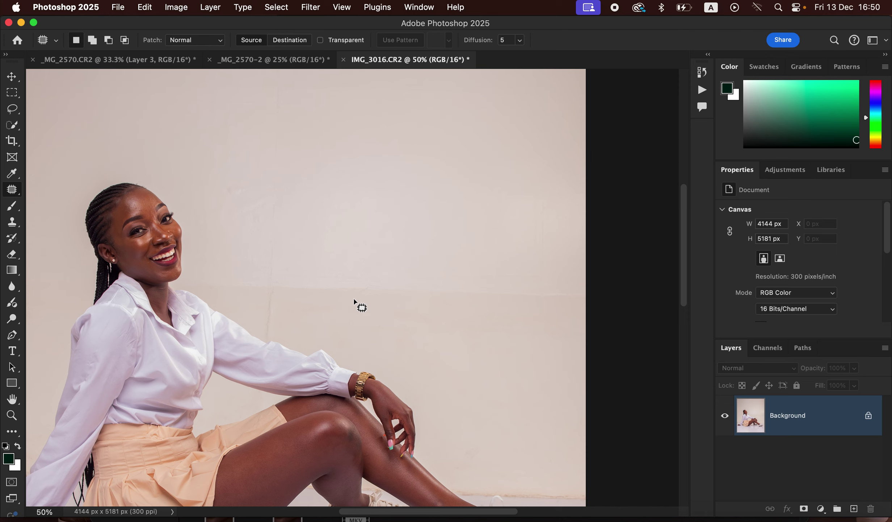
mouse_move(324, 276)
left_mouse_down()
mouse_move(309, 310)
mouse_move(397, 286)
mouse_move(364, 278)
mouse_move(449, 267)
left_mouse_up()
key("super+d")
mouse_move(500, 282)
left_mouse_down()
mouse_move(530, 319)
mouse_move(544, 289)
mouse_move(526, 263)
left_mouse_up()
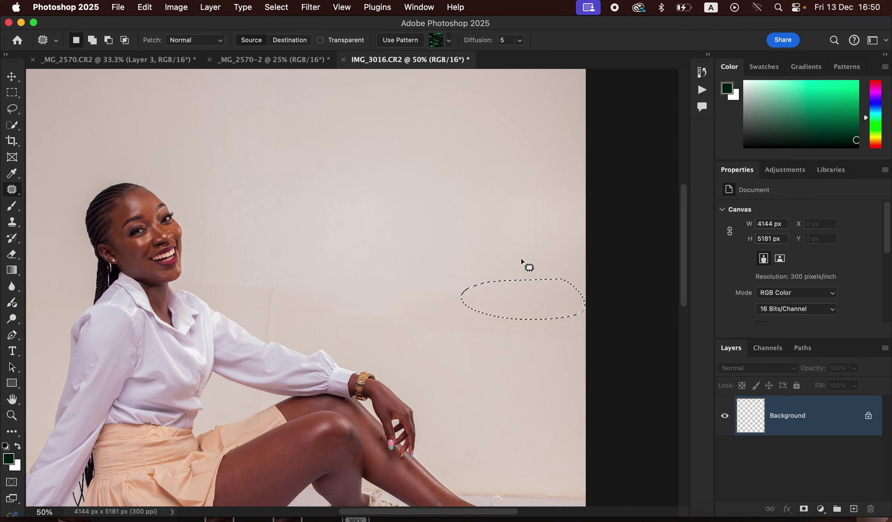
key("super+d")
mouse_move(251, 244)
left_mouse_down()
mouse_move(264, 335)
mouse_move(285, 323)
mouse_move(284, 264)
mouse_move(291, 278)
mouse_move(322, 284)
left_mouse_up()
key("super+d")
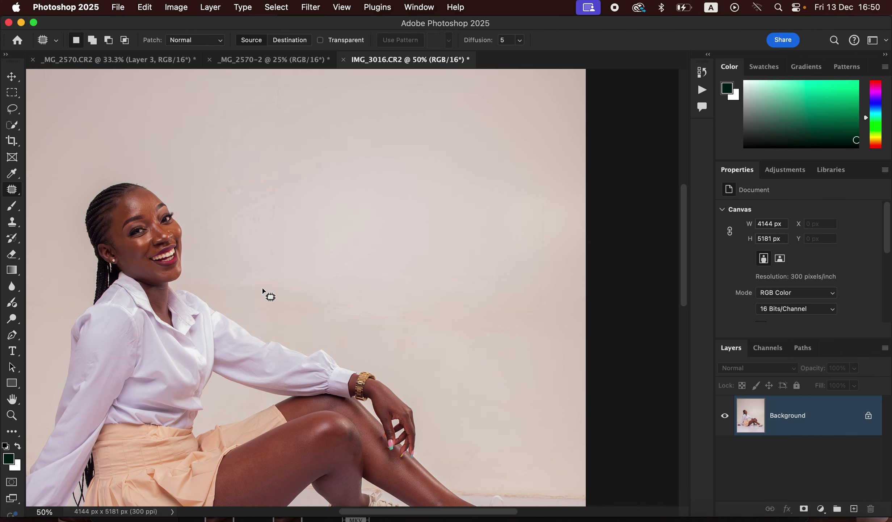
Step: Patch away the line where the wall meets the floor behind the right shoe
left_click_drag(473, 383, 458, 215)
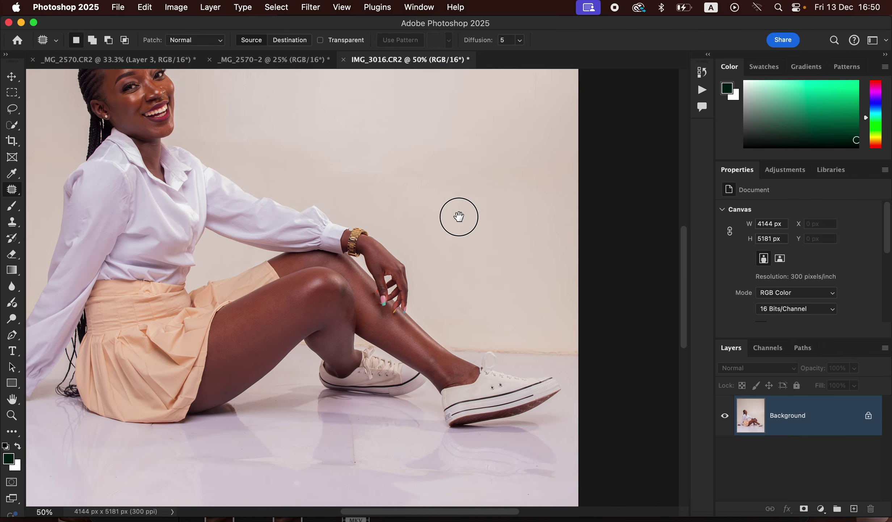
mouse_move(520, 327)
left_mouse_down()
mouse_move(576, 339)
mouse_move(553, 325)
mouse_move(551, 311)
mouse_move(496, 324)
mouse_move(496, 336)
mouse_move(506, 324)
mouse_move(452, 329)
mouse_move(466, 335)
mouse_move(471, 321)
mouse_move(471, 332)
mouse_move(490, 328)
mouse_move(487, 309)
mouse_move(473, 334)
mouse_move(501, 333)
mouse_move(493, 311)
mouse_move(513, 299)
left_mouse_up()
key("super+d")
key("super+d")
key("super+d")
key("super+d")
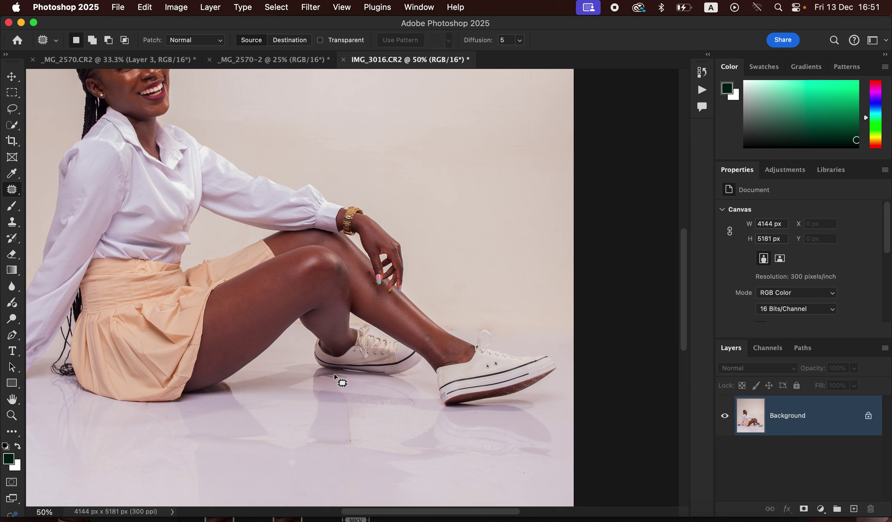
key("super+minus")
key("super+minus")
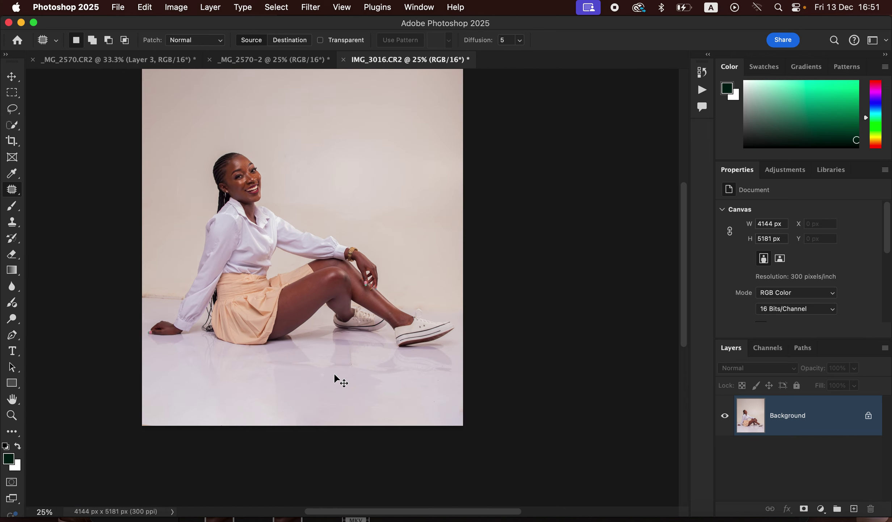
Step: Patch away the line where the wall meets the floor behind the woman's supporting arm
key("super+plus")
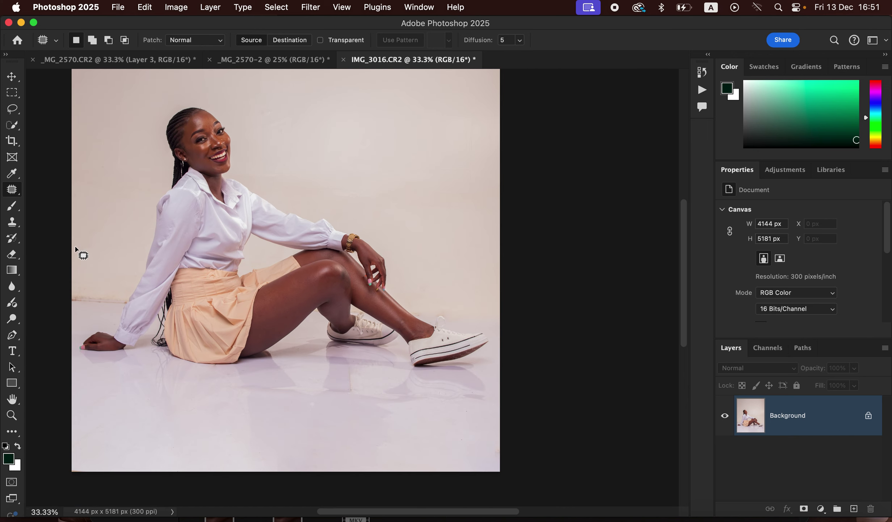
mouse_move(87, 290)
left_mouse_down()
mouse_move(70, 295)
mouse_move(78, 306)
mouse_move(118, 299)
left_mouse_up()
left_click(112, 287)
key("super+equal")
left_click_drag(281, 292, 470, 257)
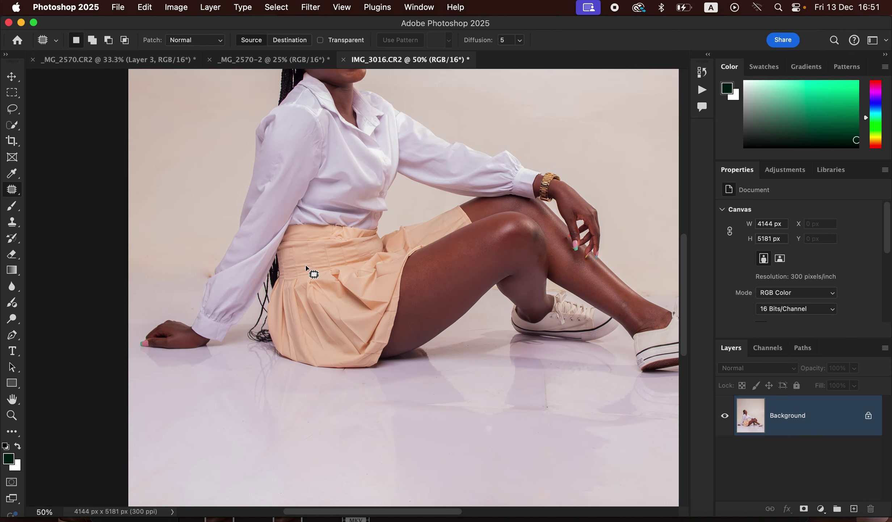
Step: Heal the leftover mark beside the shirt sleeve and the spot on the floor below the skirt with a size 90 Spot Healing Brush
right_click(14, 191)
left_click(67, 189)
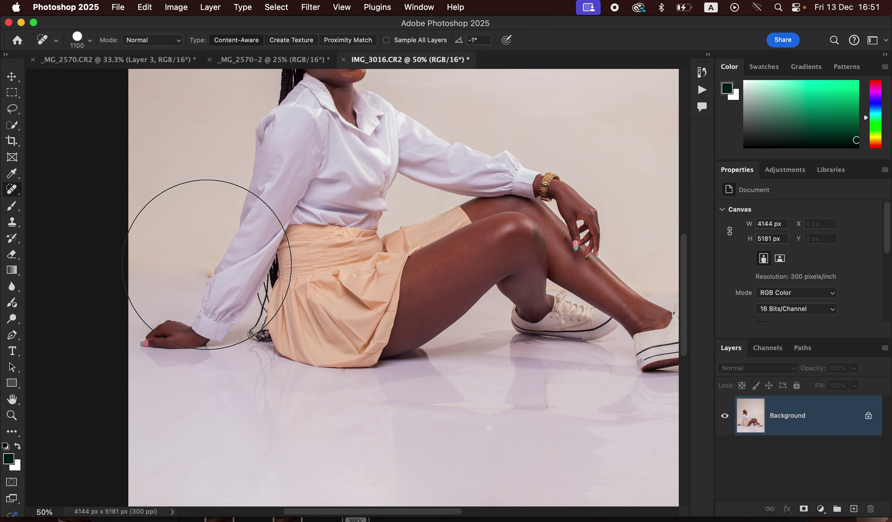
key("bracketleft")
key("bracketleft")
key("bracketleft")
key("bracketleft")
key("bracketleft")
key("bracketleft")
key("bracketleft")
key("bracketleft")
key("bracketleft")
key("bracketleft")
key("bracketleft")
key("bracketleft")
key("bracketleft")
key("bracketleft")
key("bracketleft")
key("bracketleft")
key("bracketleft")
key("bracketleft")
key("bracketleft")
key("bracketleft")
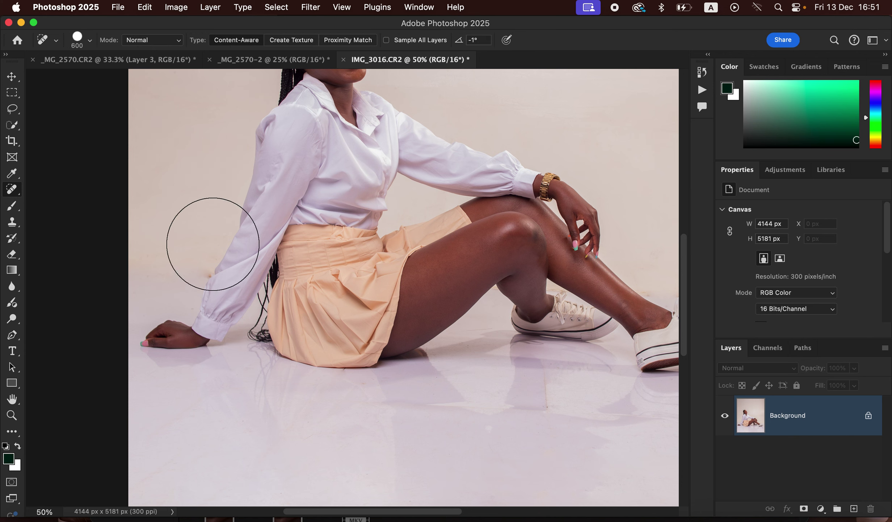
key("bracketleft")
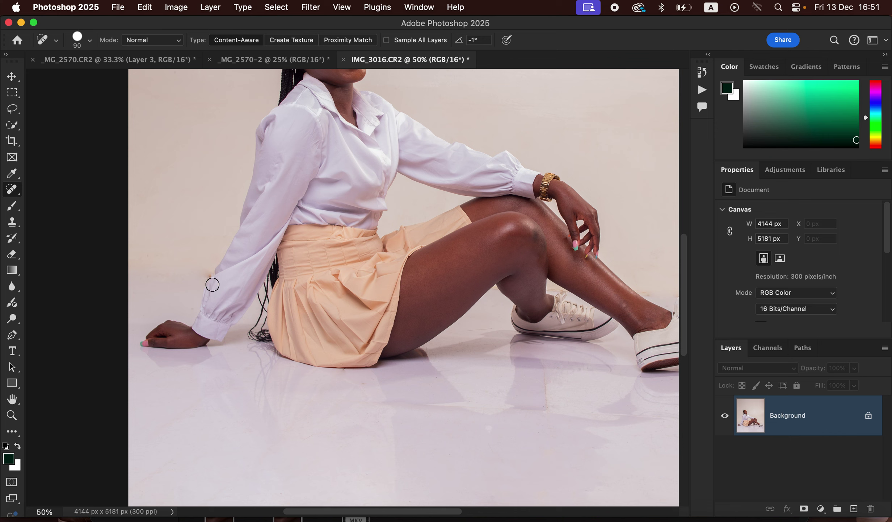
mouse_move(209, 276)
left_mouse_down()
mouse_move(217, 269)
mouse_move(209, 273)
left_mouse_up()
left_click_drag(347, 369, 345, 370)
key("super+minus")
key("super+minus")
key("super+minus")
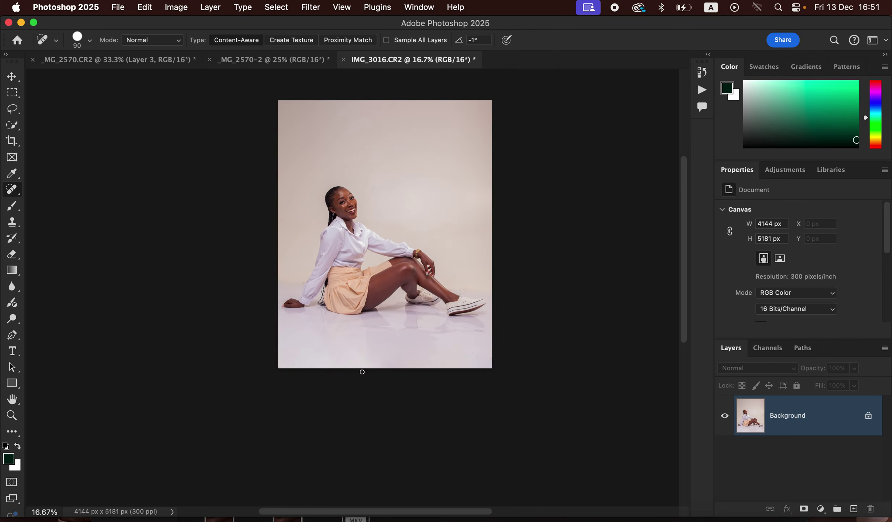
key("super+plus")
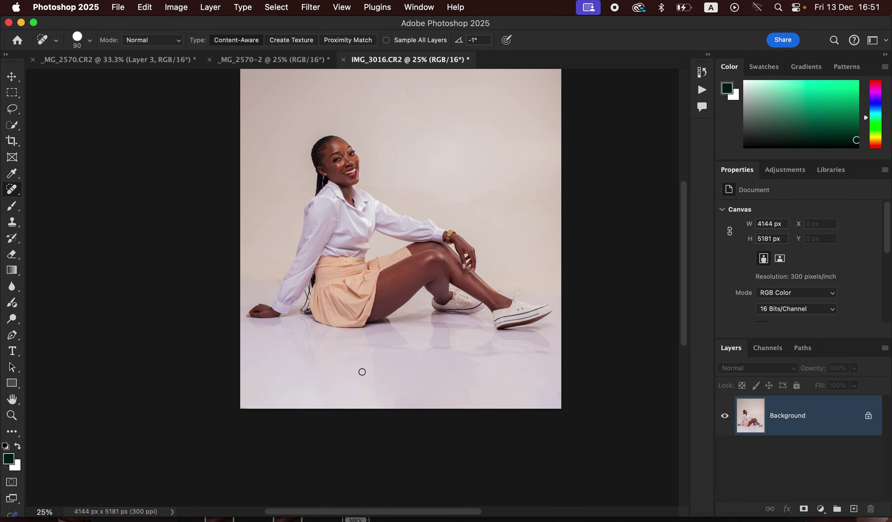
key("XF86MonBrightnessUp")
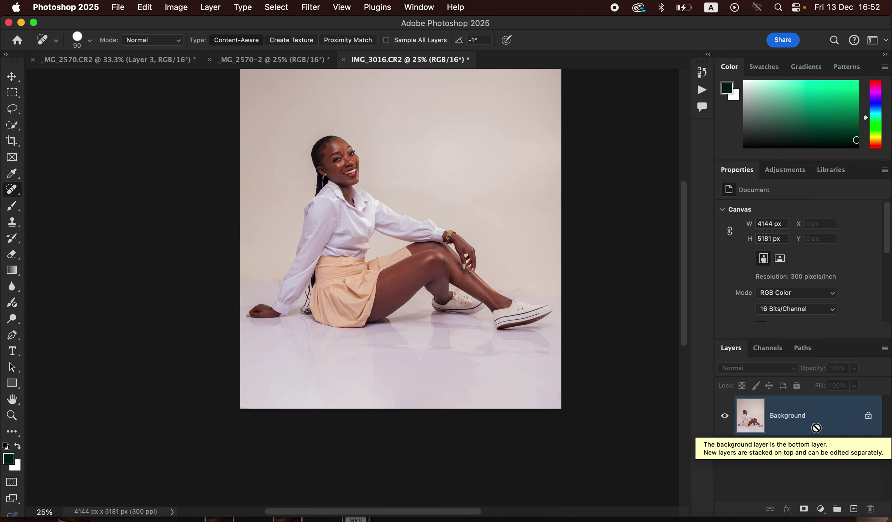
Step: Duplicate the background layer twice and rename the lower copy LOW FREQ
key("super+j")
key("super+j")
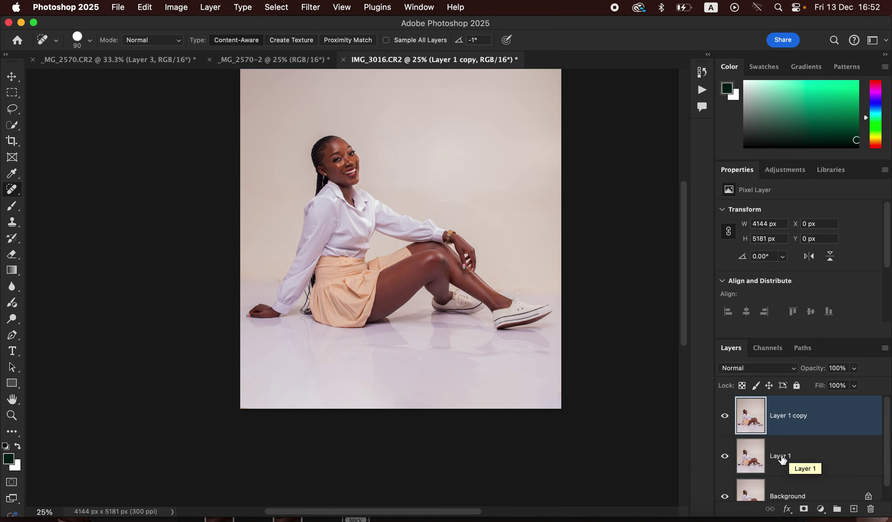
double_click(781, 455)
type("LOW FR")
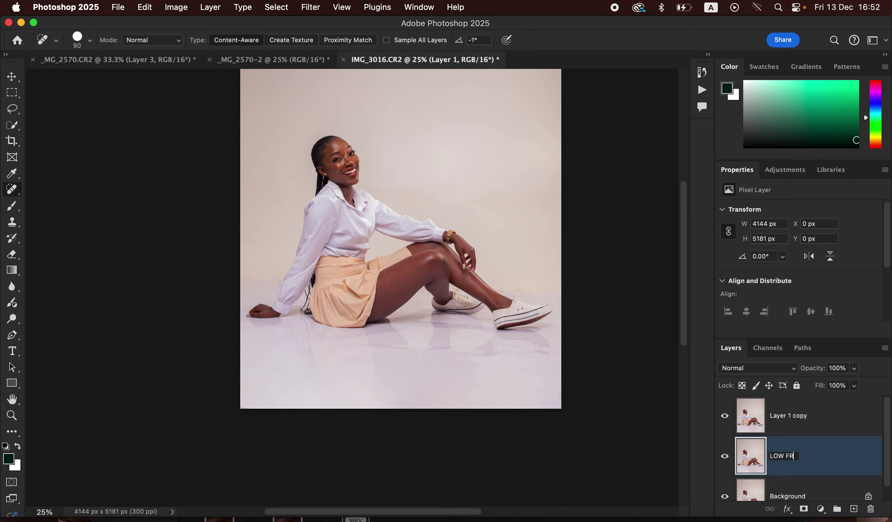
type("EQ")
key("Return")
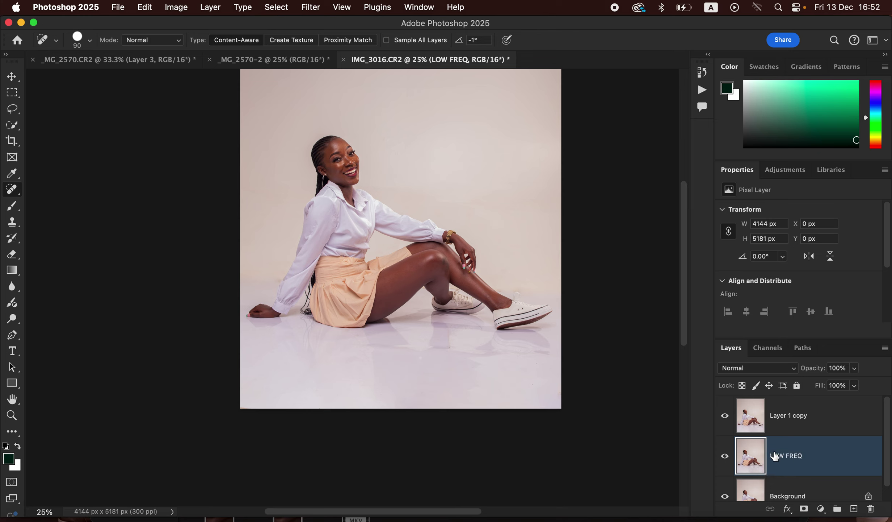
Step: Rename the upper layer copy HIGH FREQ
double_click(789, 415)
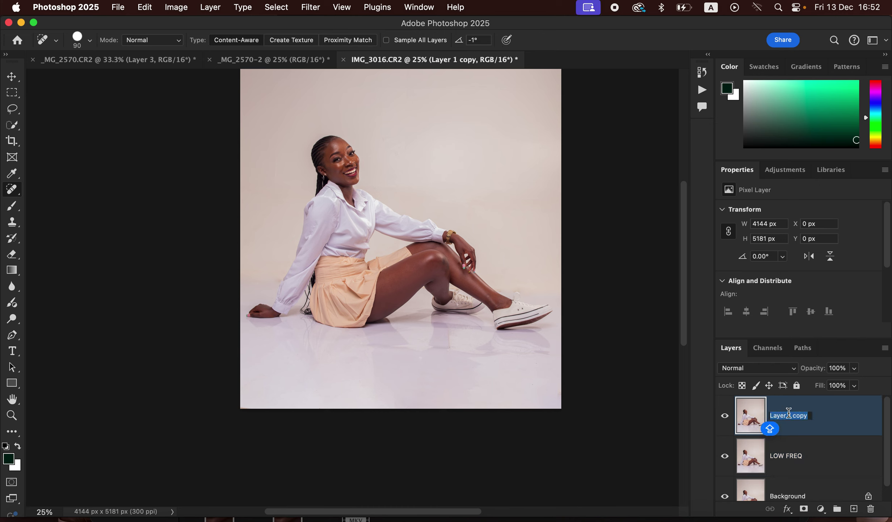
type("H")
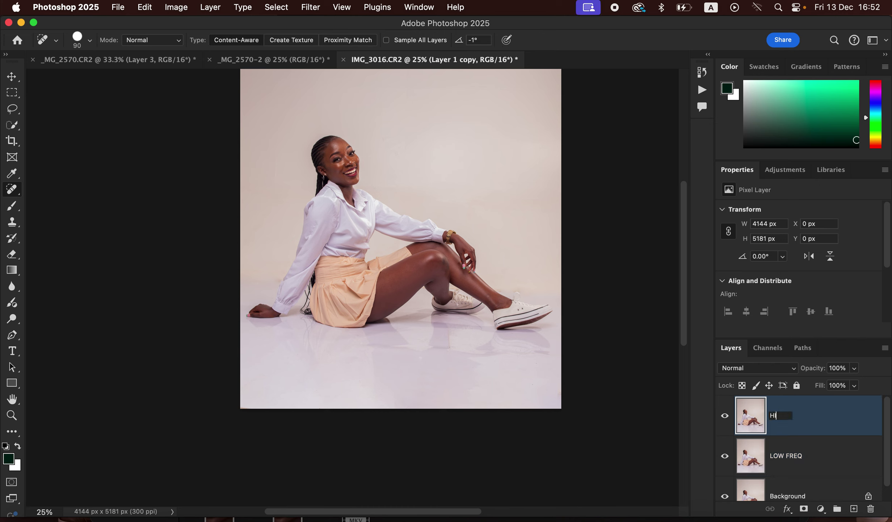
key("Caps_Lock")
type("IGH FREQ")
key("Return")
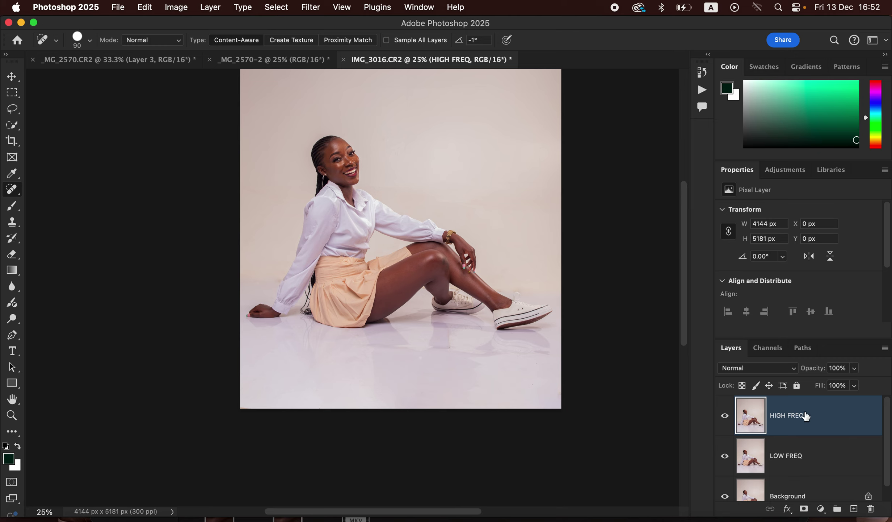
Step: Hide HIGH FREQ and start a Gaussian Blur on LOW FREQ at radius 0.1, with the preview on the forehead at 200%
left_click(815, 465)
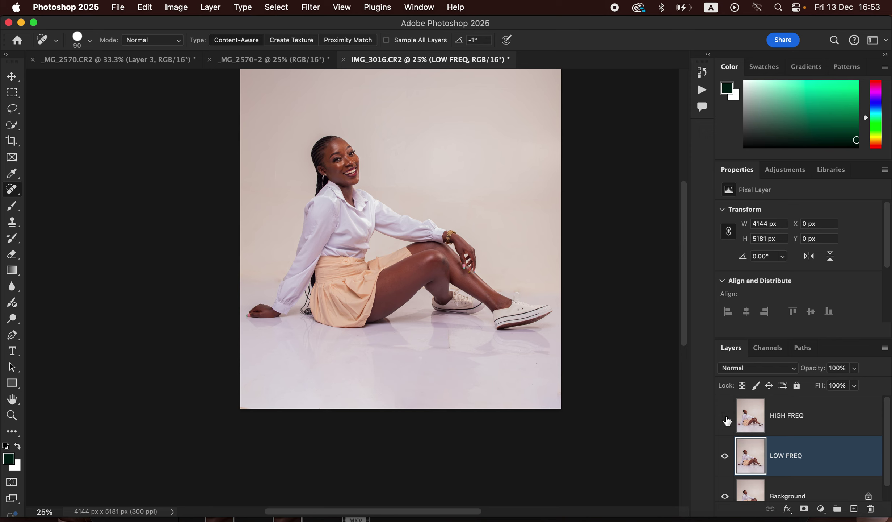
left_click(311, 8)
mouse_move(393, 163)
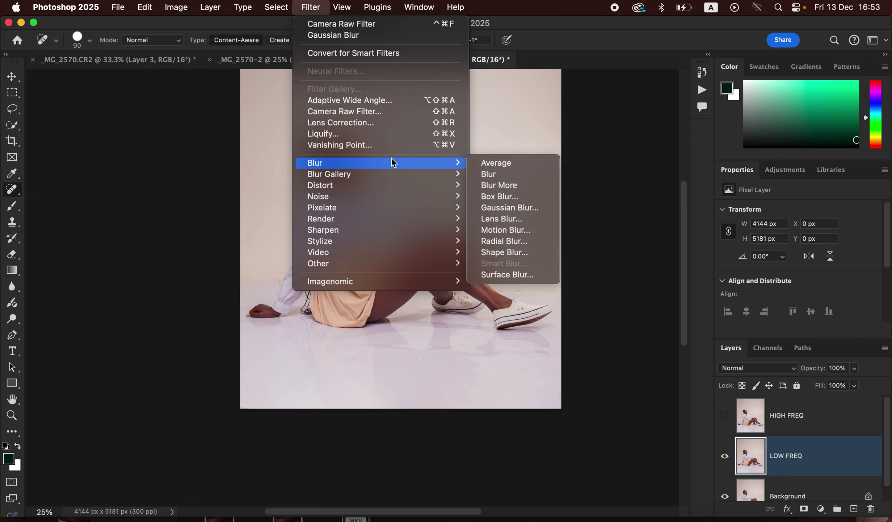
left_click(523, 208)
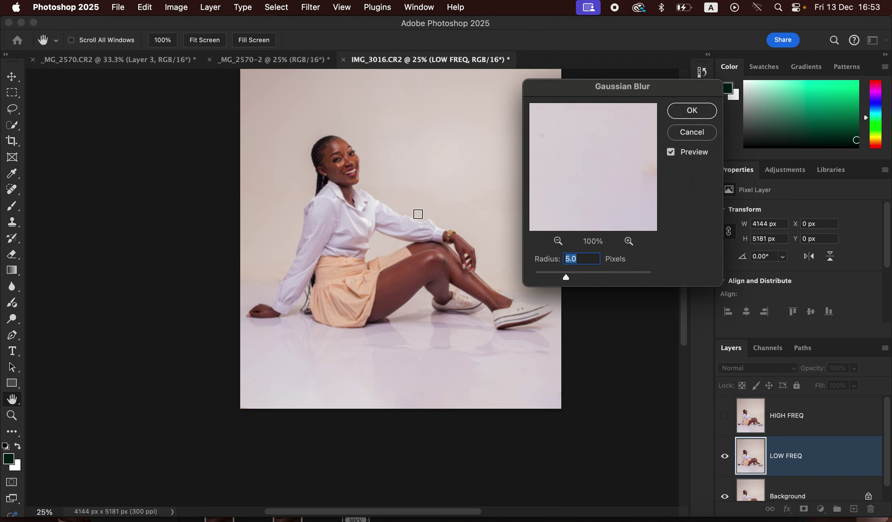
left_click_drag(567, 278, 534, 277)
left_click(343, 162)
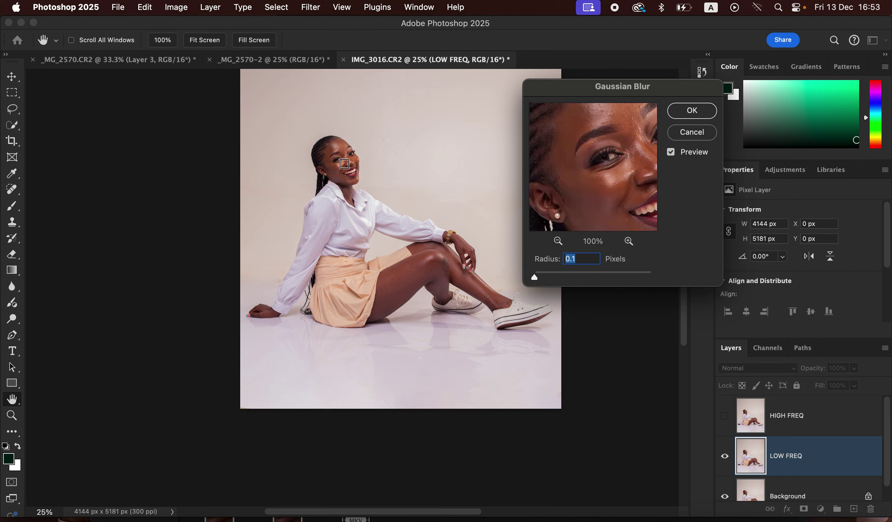
left_click_drag(608, 154, 595, 178)
left_click(629, 241)
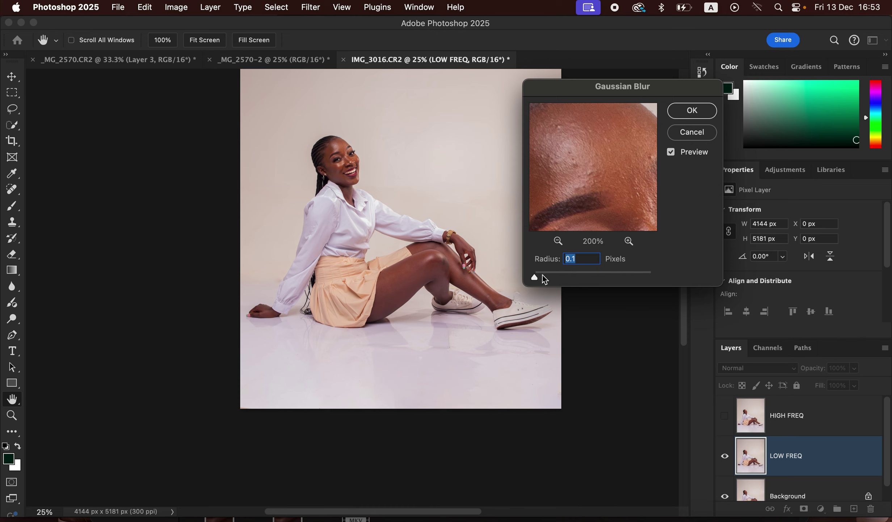
Step: Set the Gaussian Blur radius to 4.0 pixels and apply it to the LOW FREQ layer
left_click_drag(537, 277, 550, 277)
left_click_drag(564, 277, 563, 277)
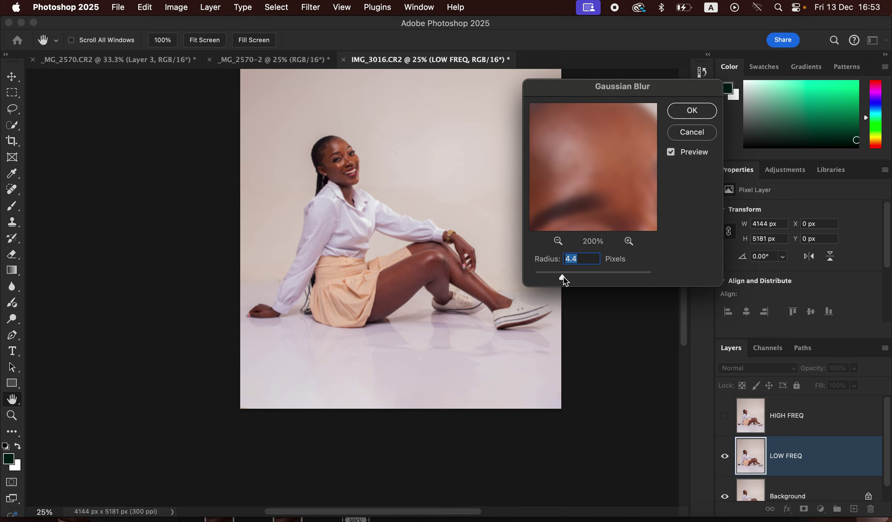
left_click_drag(563, 277, 561, 277)
left_click(593, 181)
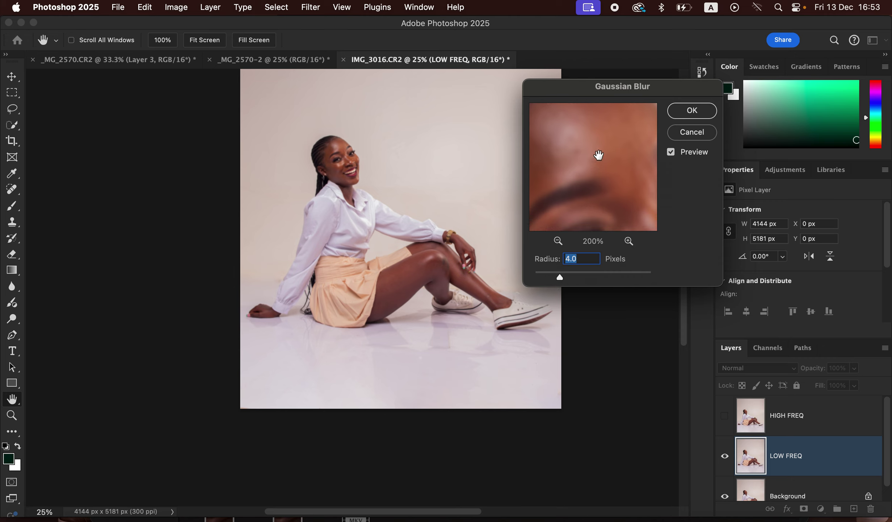
left_click_drag(599, 154, 587, 180)
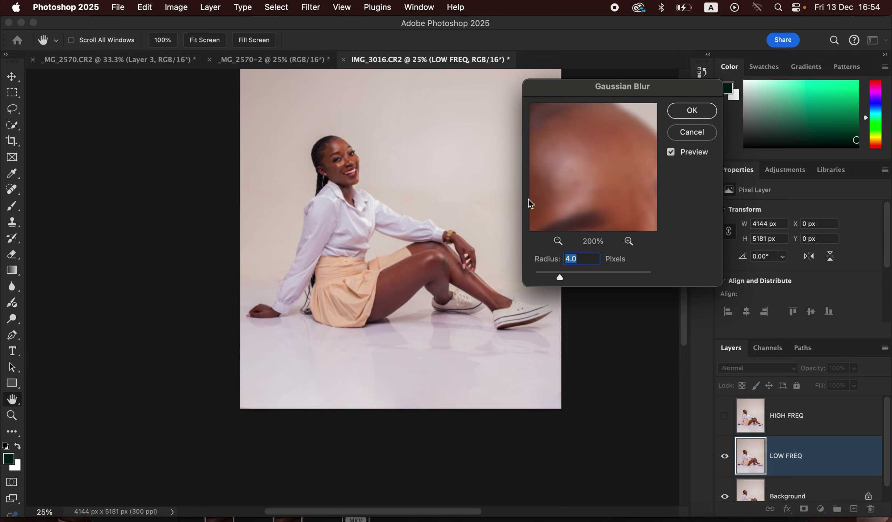
left_click(690, 110)
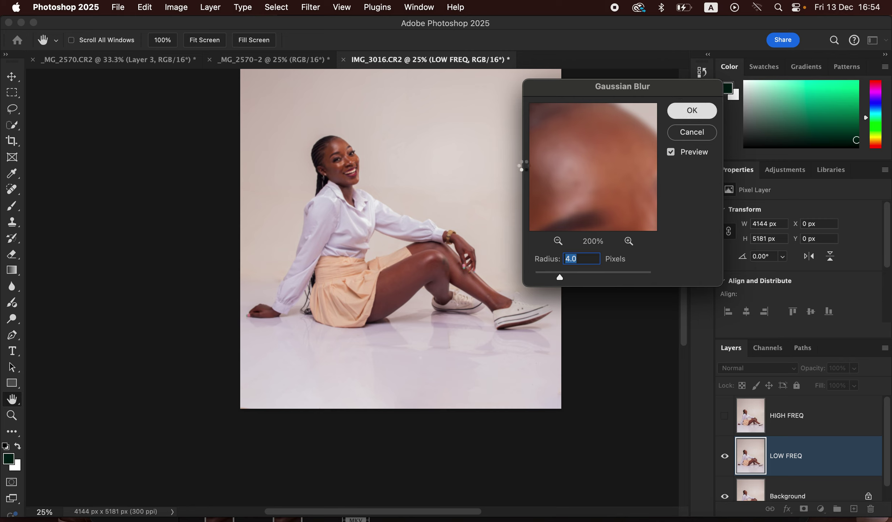
key("j")
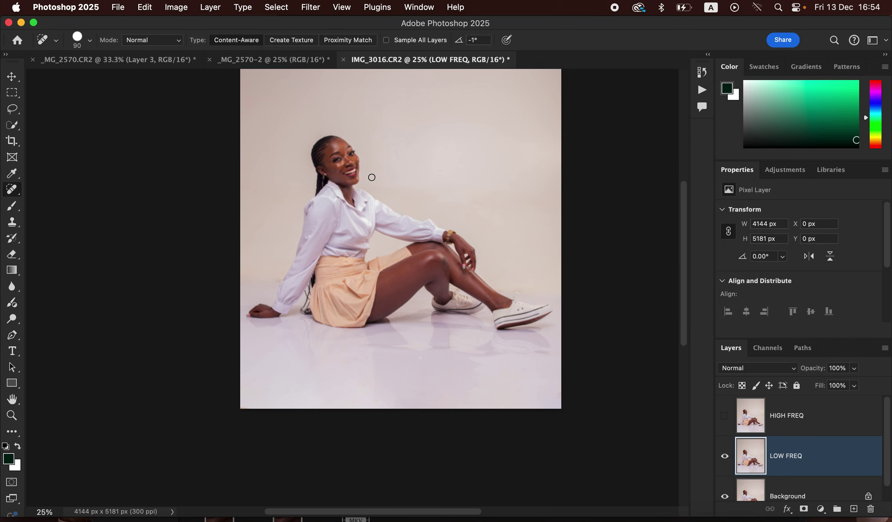
Step: Show HIGH FREQ and run Apply Image on it with LOW FREQ as source layer, inverted, Add blending, scale 2 and offset 0
left_click(790, 420)
left_click(726, 416)
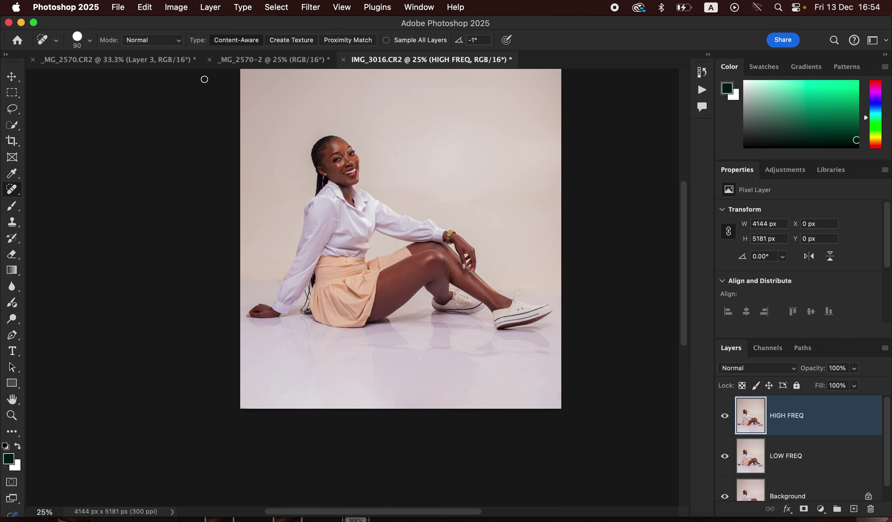
left_click(176, 7)
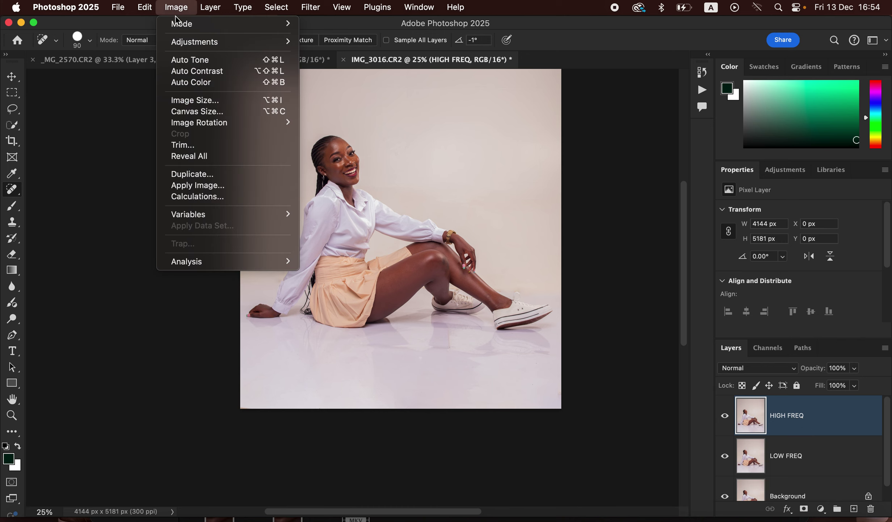
left_click(215, 186)
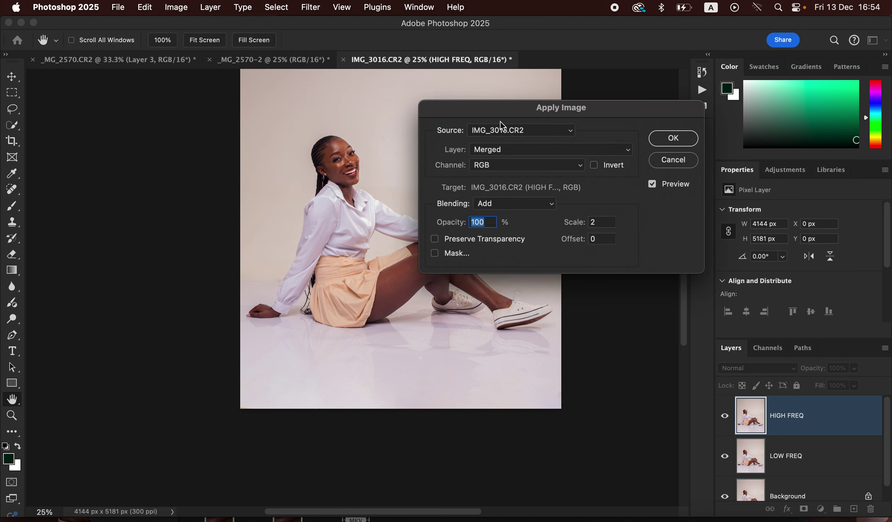
left_click(504, 150)
left_click(512, 181)
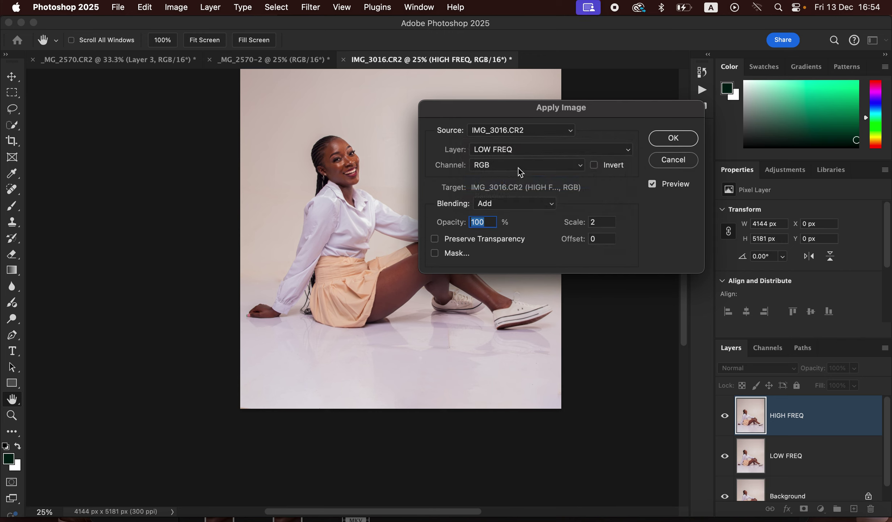
left_click(498, 204)
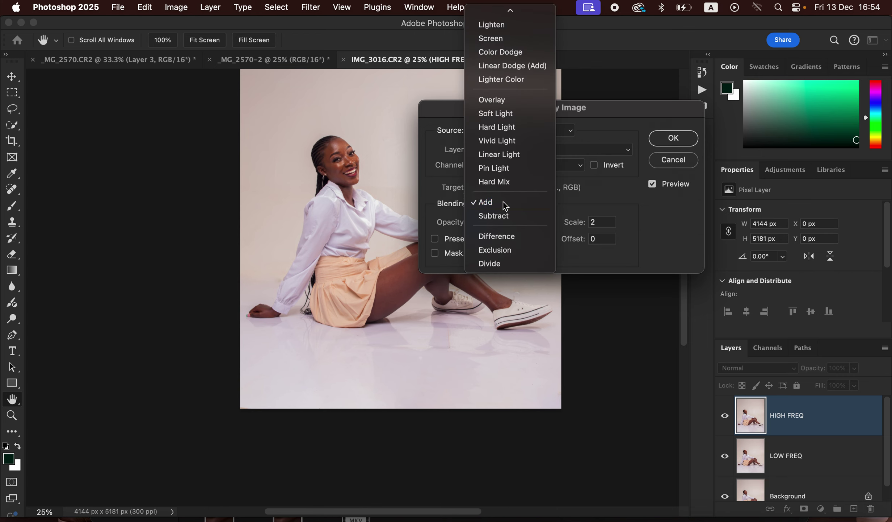
left_click(503, 202)
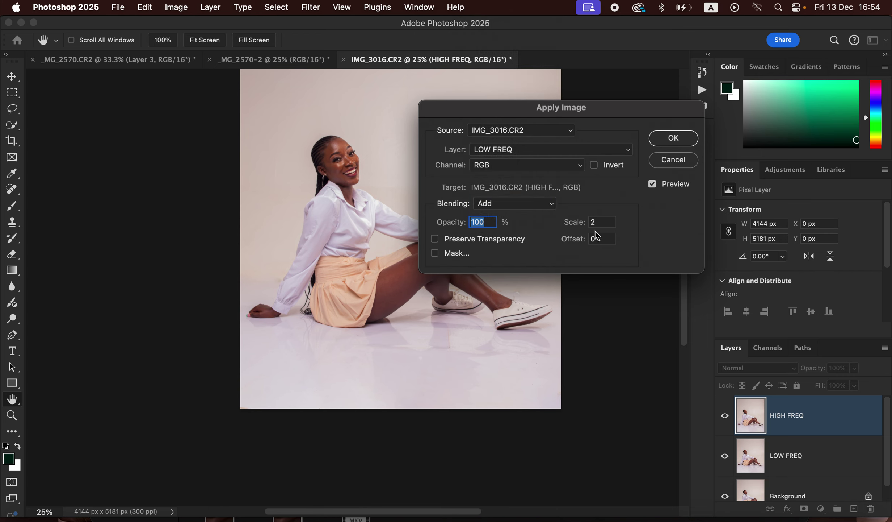
left_click(594, 166)
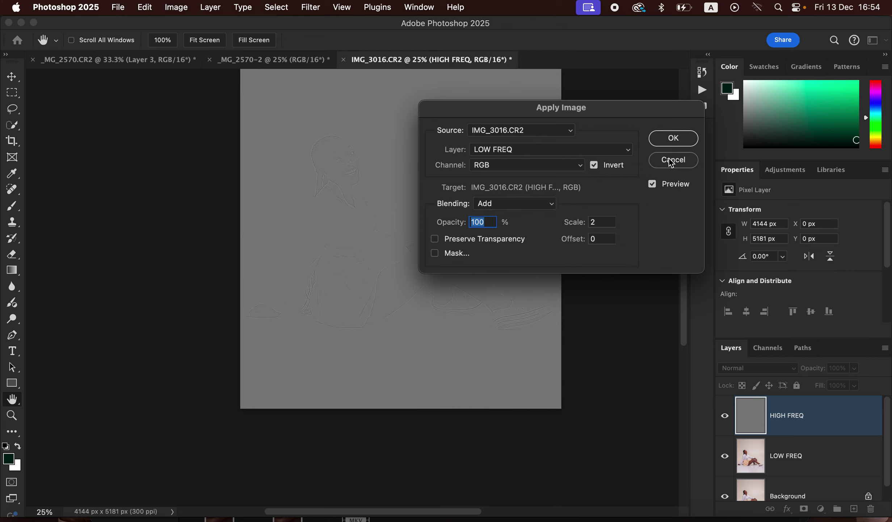
left_click(672, 139)
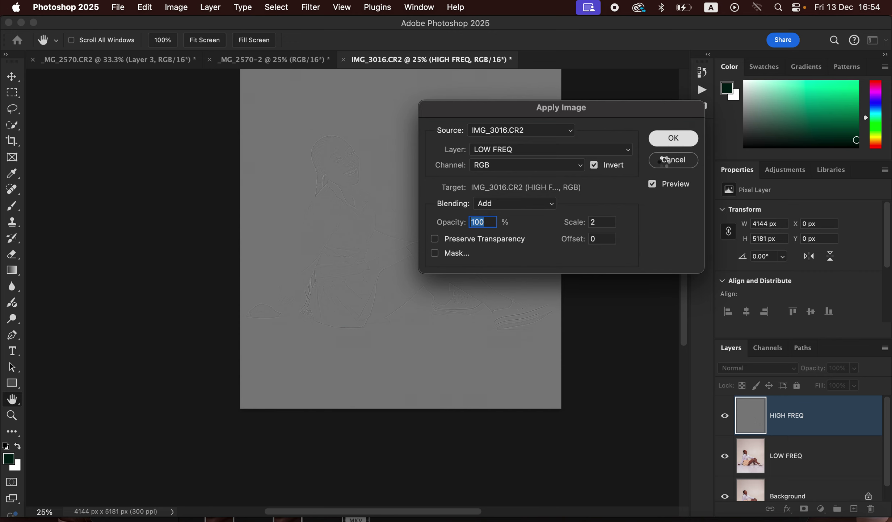
Step: Set the HIGH FREQ layer's blend mode to Linear Light
key("j")
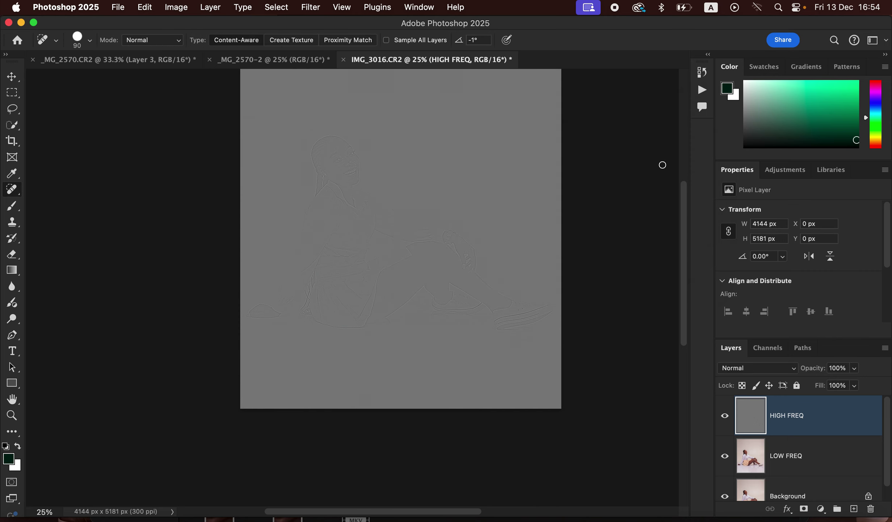
left_click(745, 371)
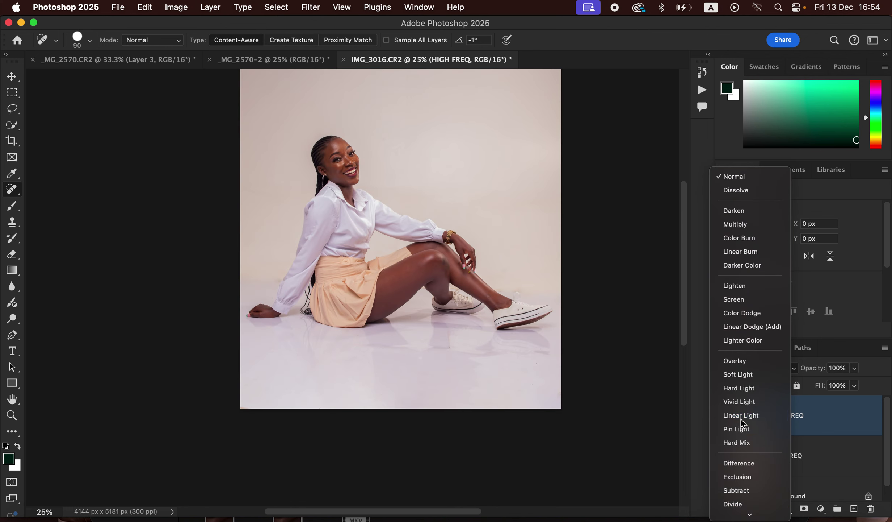
left_click(741, 416)
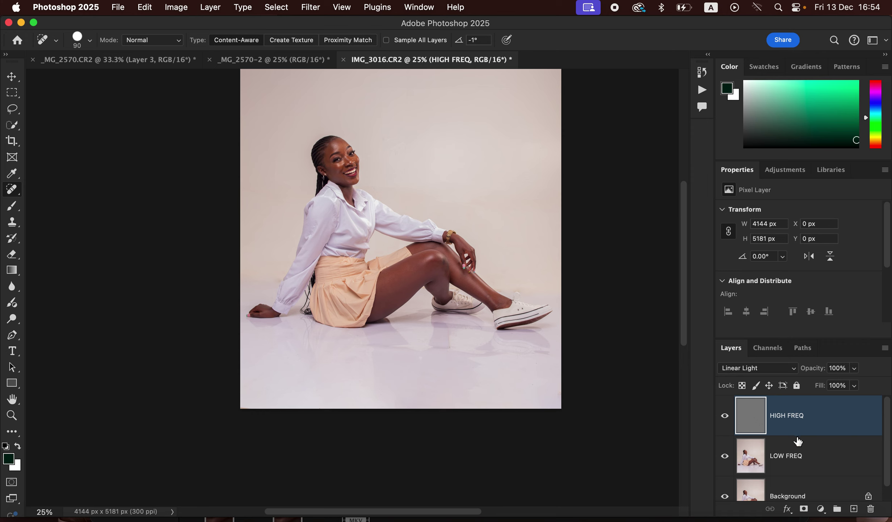
Step: Group the HIGH FREQ and LOW FREQ layers together and expand the new group
left_click(825, 457, "shift")
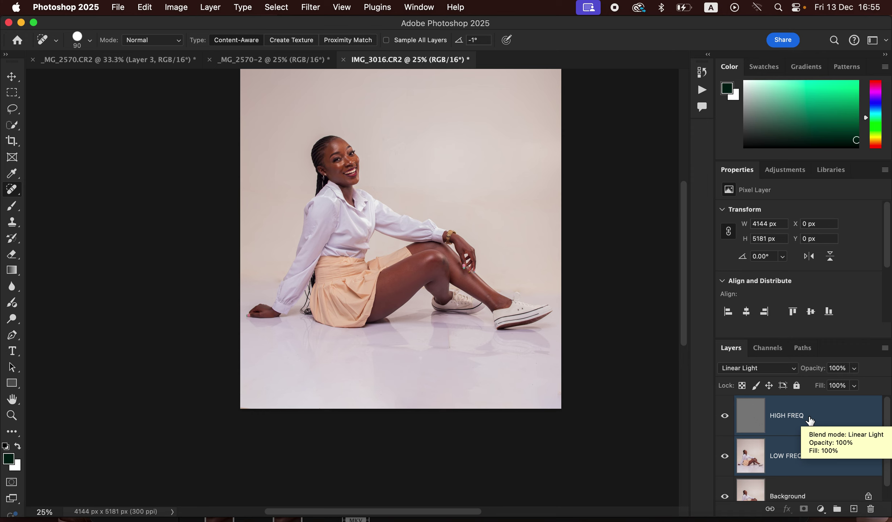
left_click_drag(832, 444, 838, 508)
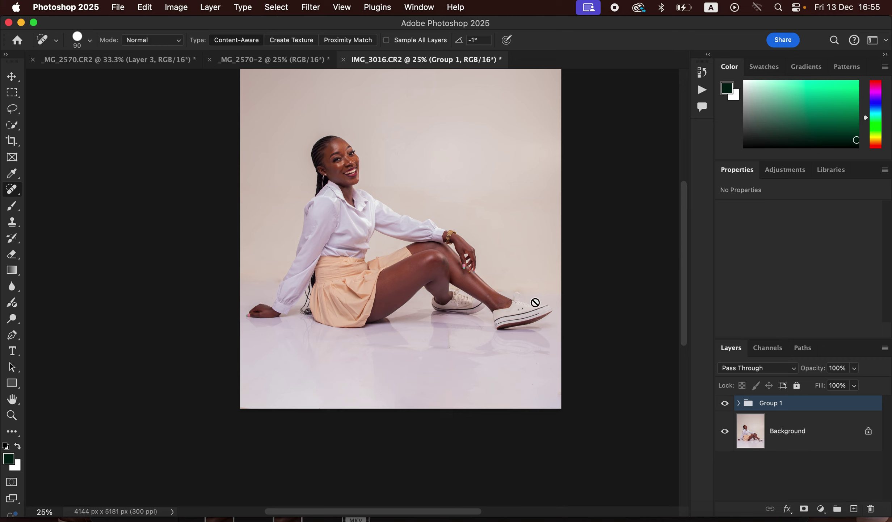
left_click(739, 405)
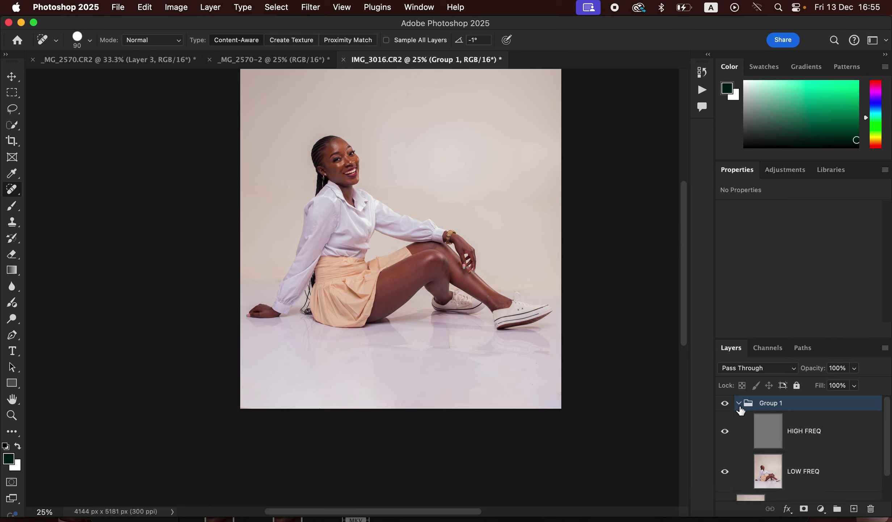
Step: Select the LOW FREQ layer, hide HIGH FREQ, and choose the Mixer Brush tool
left_click(796, 478)
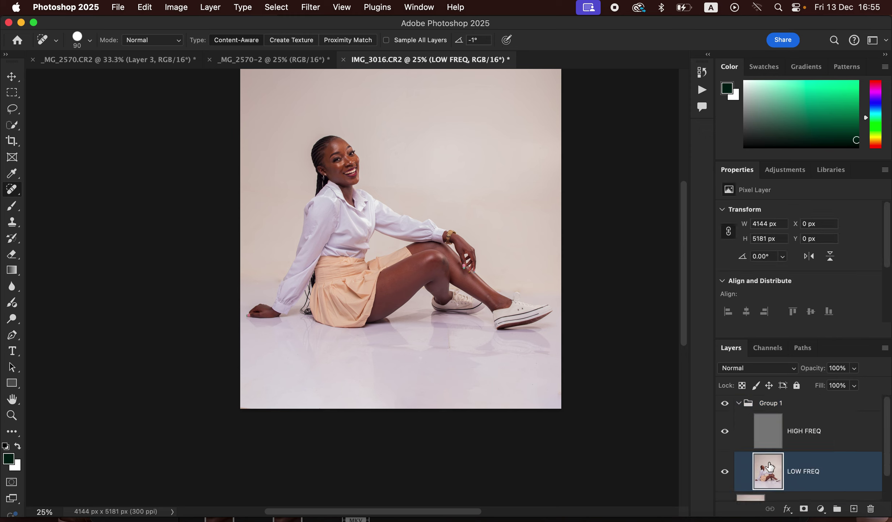
left_click(725, 432)
left_click(11, 208)
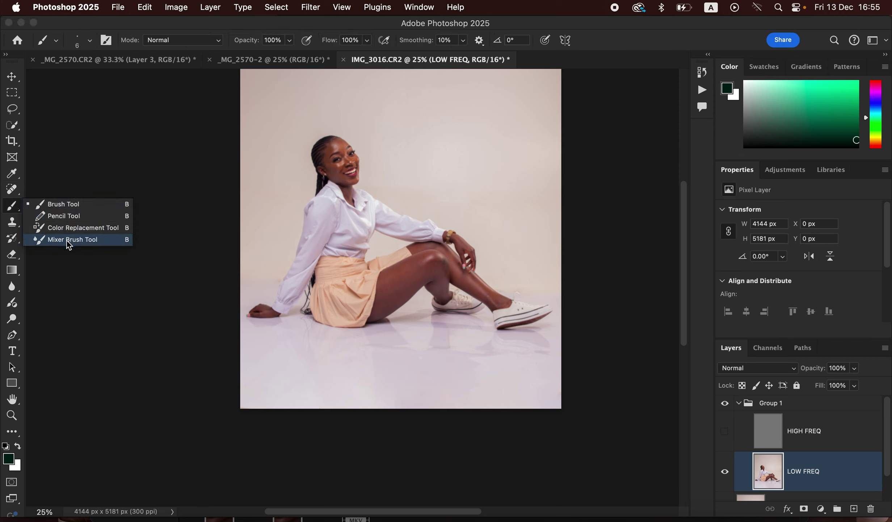
left_click(68, 240)
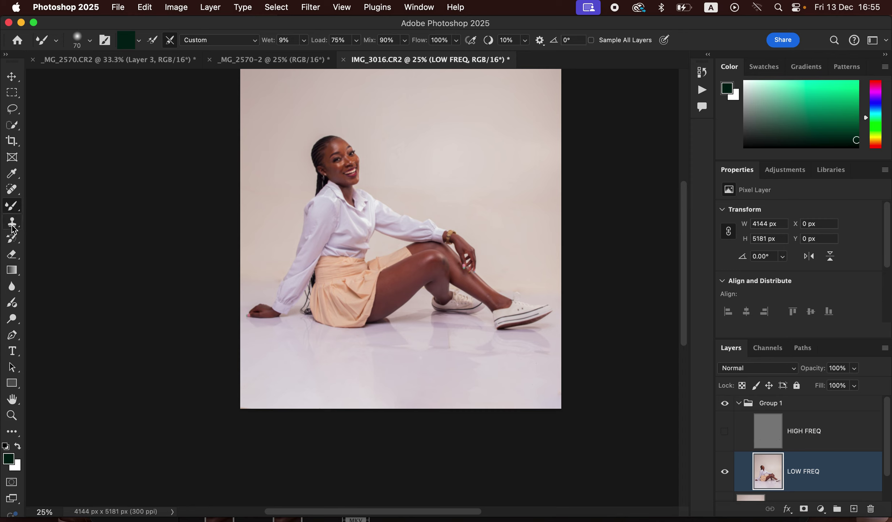
left_click(13, 433)
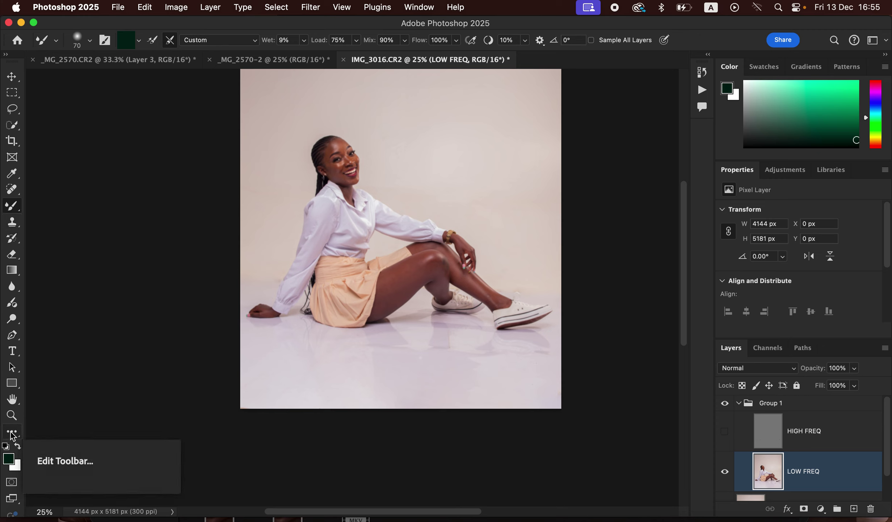
left_click(13, 433)
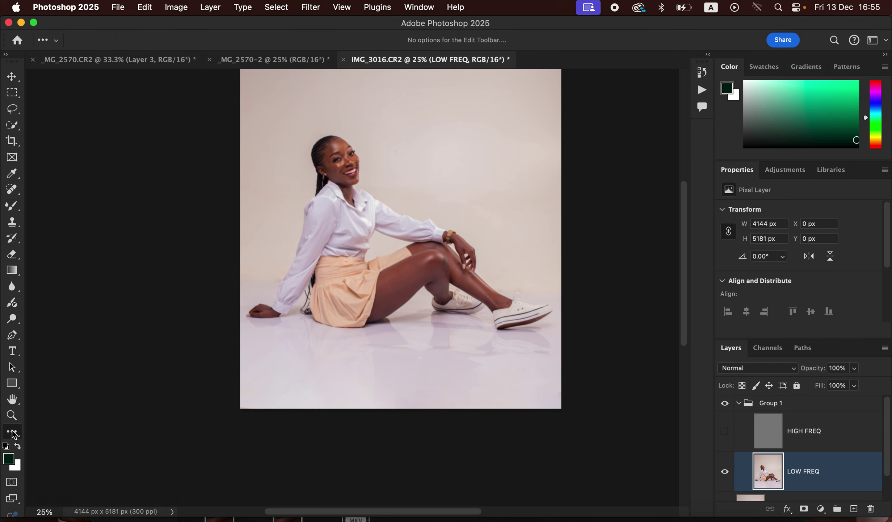
left_click(13, 209)
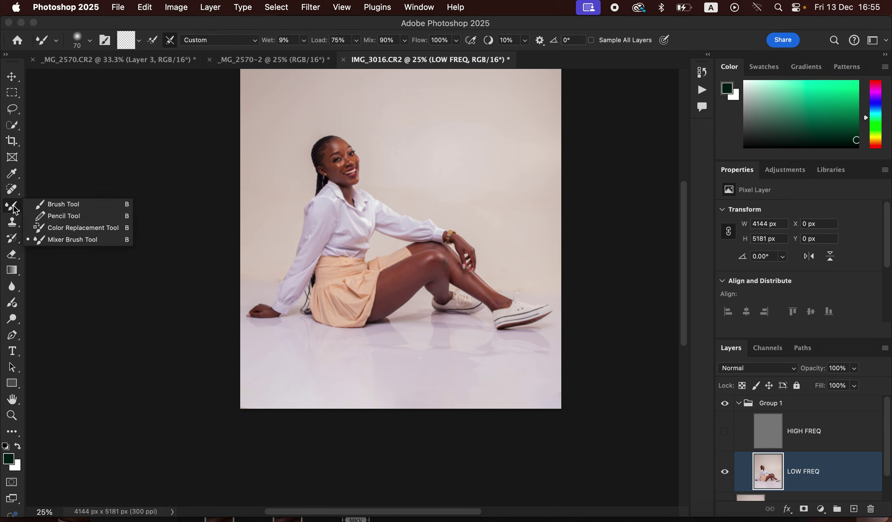
left_click(66, 239)
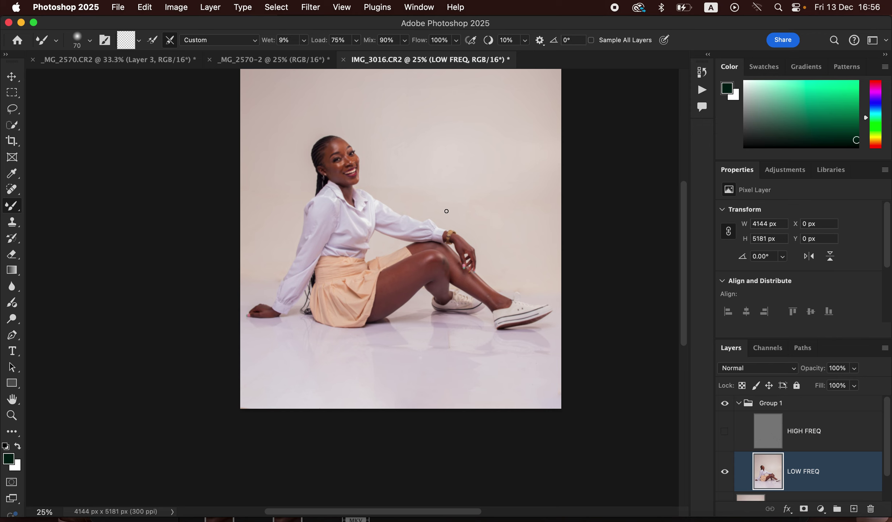
Step: Blend the skin tones across the cheeks, forehead and chin on LOW FREQ with the Mixer Brush at 90 px and 60 px
key("super+equal")
key("super+equal")
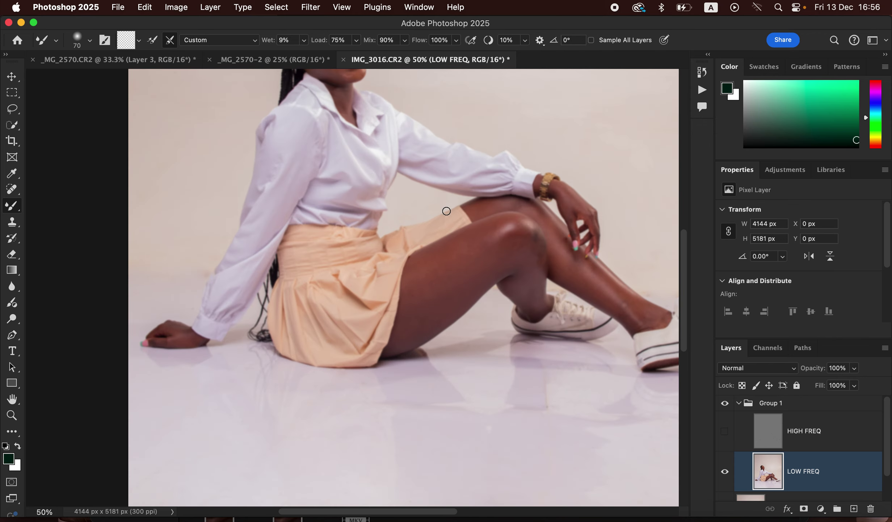
left_click_drag(336, 246, 348, 335)
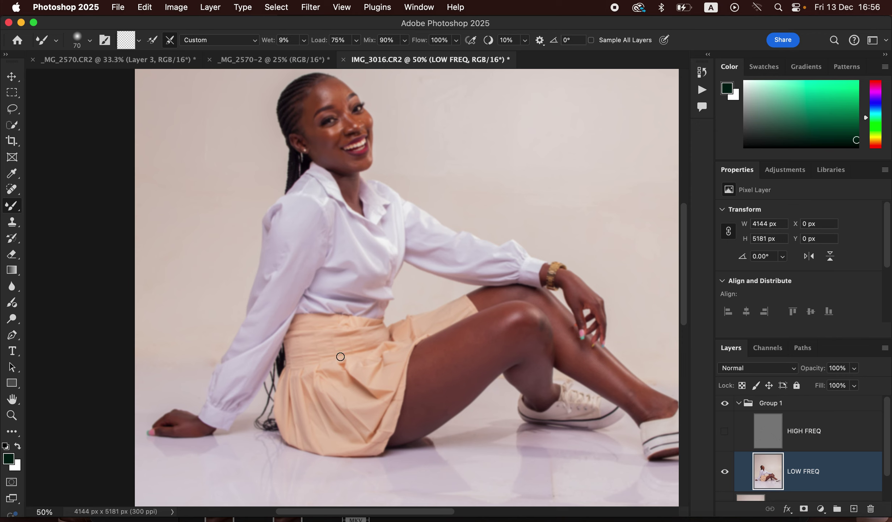
key("super+equal")
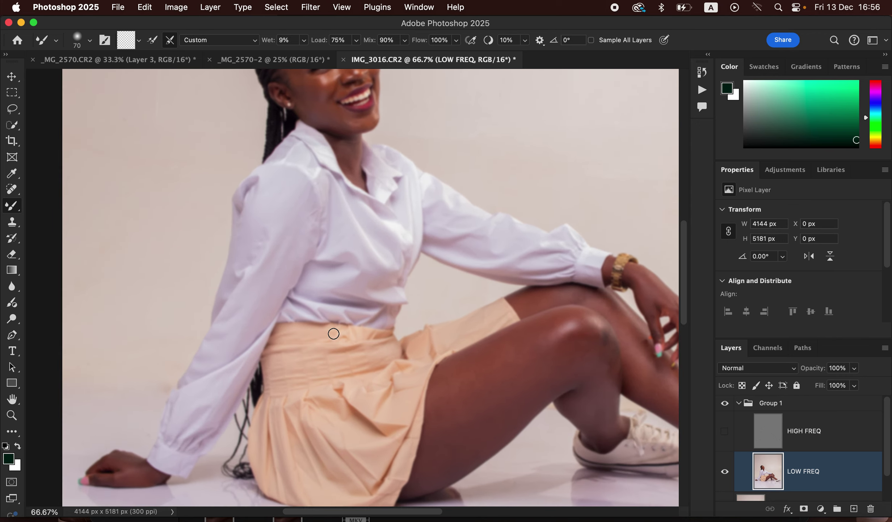
left_click_drag(368, 256, 371, 325)
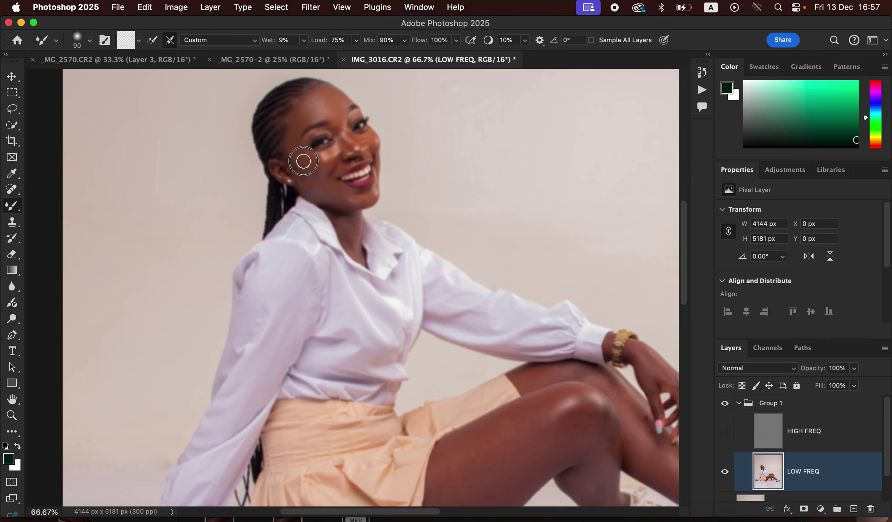
mouse_move(328, 185)
left_mouse_down()
mouse_move(363, 201)
mouse_move(344, 200)
mouse_move(304, 170)
mouse_move(302, 123)
mouse_move(320, 107)
left_mouse_up()
mouse_move(325, 155)
left_mouse_down()
mouse_move(341, 139)
mouse_move(348, 149)
mouse_move(332, 127)
mouse_move(360, 141)
left_mouse_up()
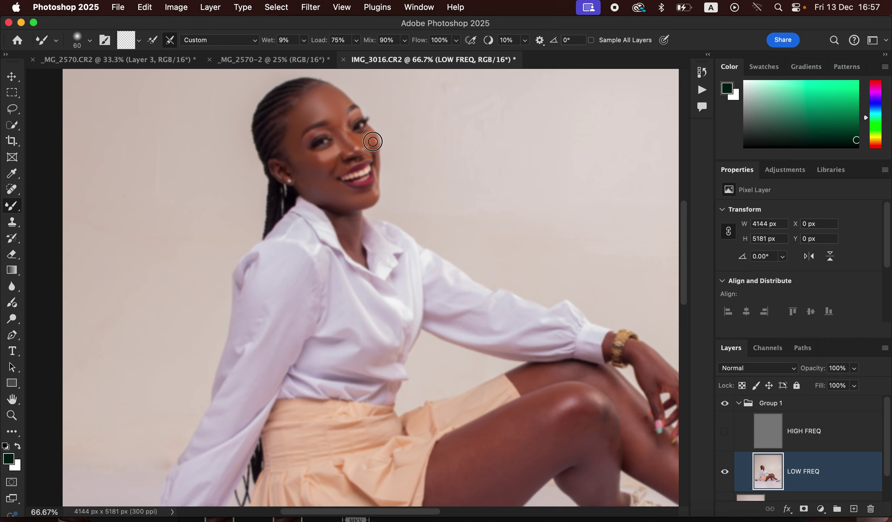
mouse_move(320, 162)
left_mouse_down()
mouse_move(305, 136)
mouse_move(294, 148)
mouse_move(336, 197)
mouse_move(376, 189)
mouse_move(339, 206)
mouse_move(307, 182)
mouse_move(303, 156)
mouse_move(296, 160)
mouse_move(331, 142)
mouse_move(338, 124)
mouse_move(319, 116)
mouse_move(337, 117)
left_mouse_up()
mouse_move(352, 217)
left_mouse_down()
mouse_move(349, 238)
mouse_move(355, 219)
mouse_move(357, 240)
mouse_move(336, 216)
mouse_move(374, 192)
left_mouse_up()
left_click_drag(371, 139, 372, 139)
left_click_drag(338, 102, 314, 106)
Step: Smooth the skin on both hands and along the rear leg on LOW FREQ with a 90 px Mixer Brush
left_click_drag(440, 357, 454, 175)
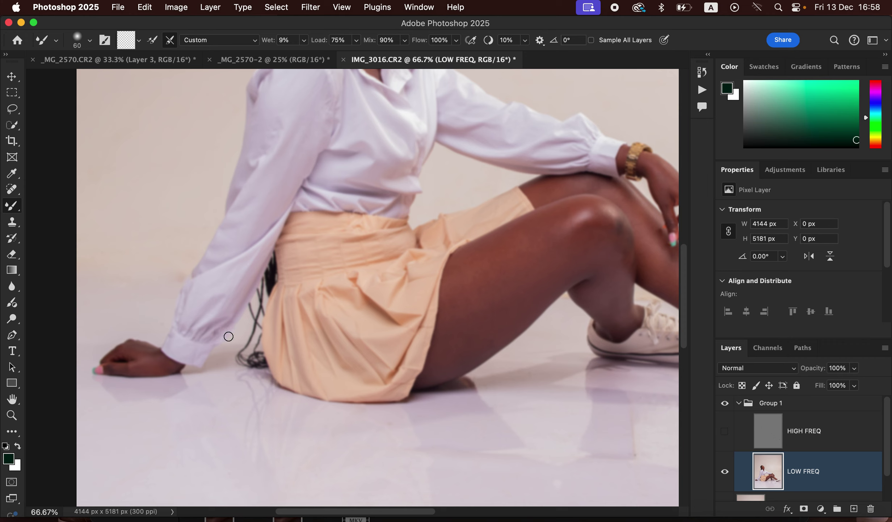
mouse_move(131, 350)
left_mouse_down()
mouse_move(116, 355)
mouse_move(128, 370)
mouse_move(153, 365)
left_mouse_up()
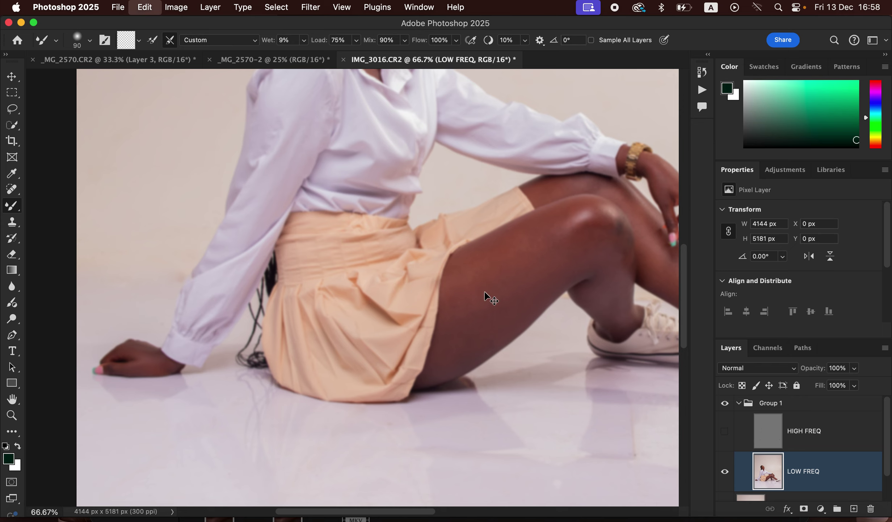
left_click_drag(513, 254, 432, 292)
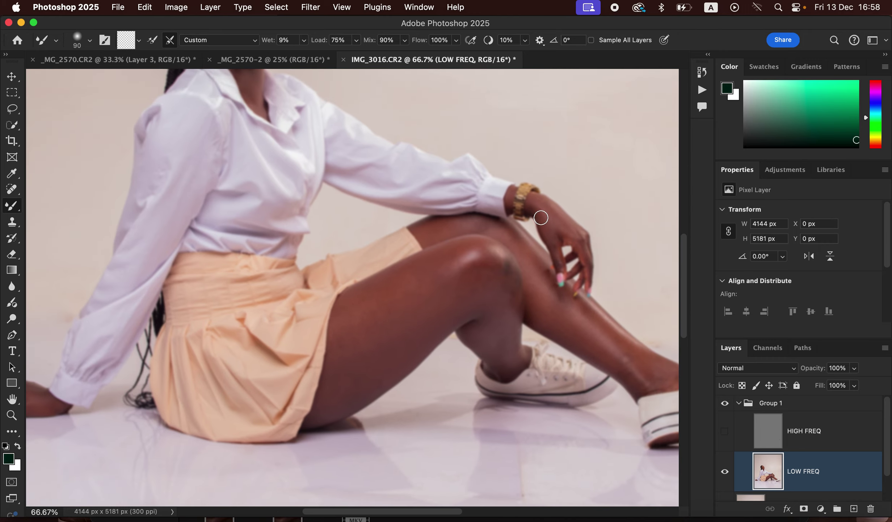
left_click_drag(529, 259, 547, 234)
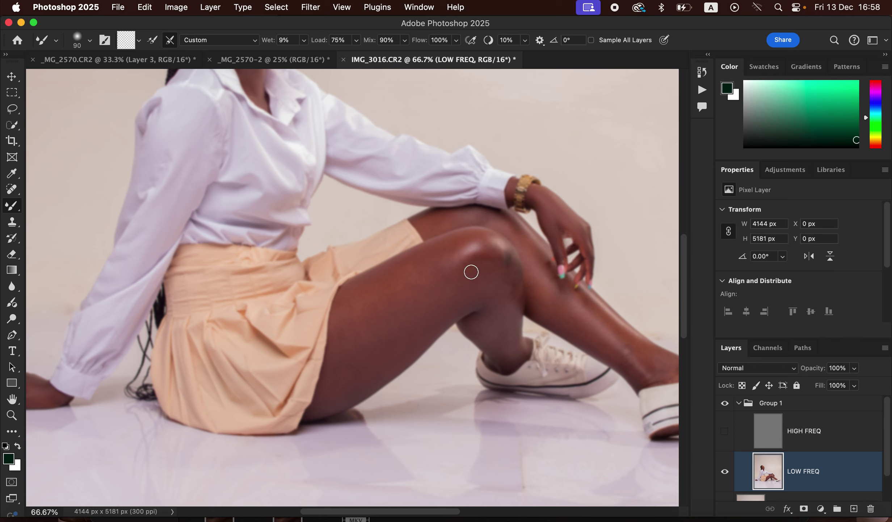
Step: Enlarge the Mixer Brush to 175 px and blend the tones along the front thigh
key("bracketright")
key("bracketright")
key("bracketright")
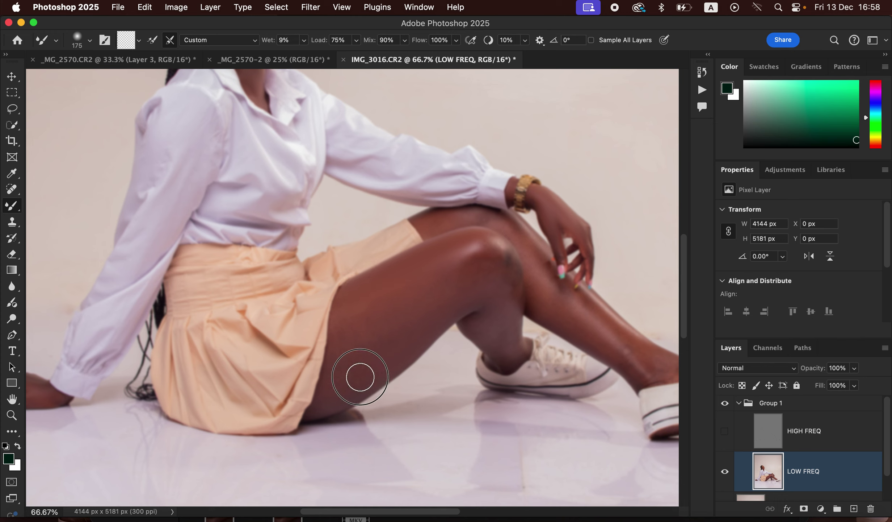
key("bracketright")
key("bracketright")
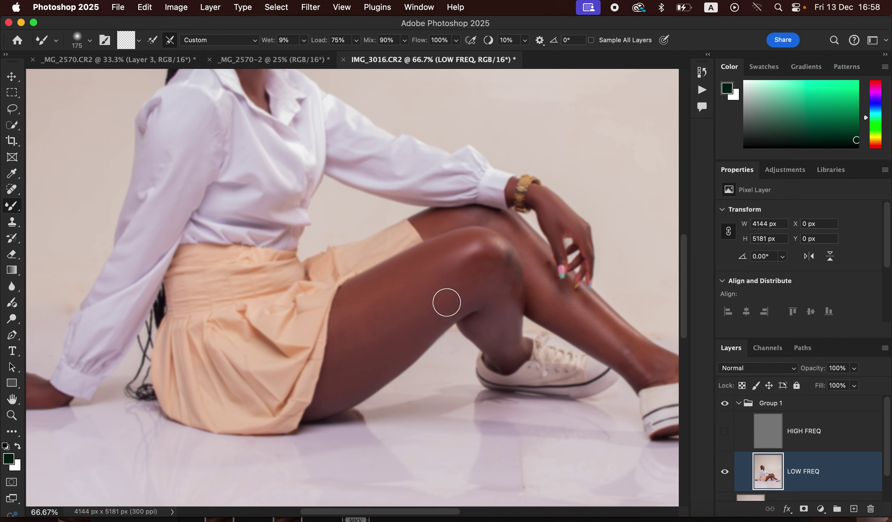
mouse_move(435, 318)
left_mouse_down()
mouse_move(425, 301)
mouse_move(363, 325)
mouse_move(372, 315)
mouse_move(360, 318)
mouse_move(350, 373)
left_mouse_up()
Step: Reduce the Mixer Brush to 150 px and smooth the knee highlights and upper shin
key("bracketleft")
key("bracketleft")
key("bracketleft")
mouse_move(453, 277)
left_mouse_down()
mouse_move(463, 246)
mouse_move(488, 249)
mouse_move(510, 275)
mouse_move(505, 263)
mouse_move(508, 325)
mouse_move(498, 345)
mouse_move(498, 336)
mouse_move(505, 346)
mouse_move(512, 322)
mouse_move(466, 275)
mouse_move(486, 265)
mouse_move(424, 293)
mouse_move(446, 257)
mouse_move(413, 294)
mouse_move(449, 277)
mouse_move(481, 279)
mouse_move(505, 261)
mouse_move(467, 301)
mouse_move(432, 304)
mouse_move(431, 280)
mouse_move(402, 266)
left_mouse_up()
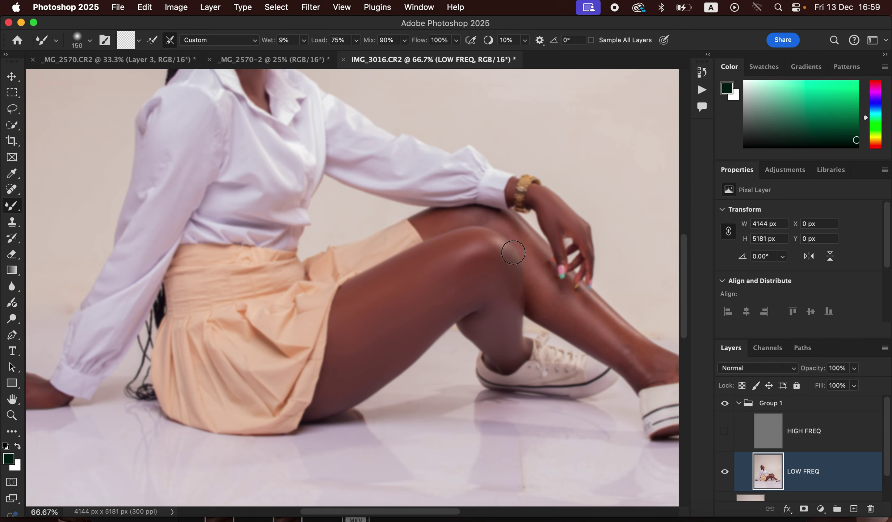
mouse_move(562, 311)
left_mouse_down()
mouse_move(640, 364)
mouse_move(594, 319)
mouse_move(636, 356)
mouse_move(536, 361)
left_mouse_up()
Step: Reduce the Mixer Brush to 125 px and blend the skin on the lower leg and around the knee
key("bracketleft")
key("bracketleft")
key("bracketleft")
mouse_move(605, 374)
left_mouse_down()
mouse_move(587, 382)
mouse_move(561, 367)
mouse_move(577, 383)
mouse_move(556, 361)
left_mouse_up()
mouse_move(470, 268)
left_mouse_down()
mouse_move(488, 297)
mouse_move(474, 291)
mouse_move(479, 315)
mouse_move(484, 306)
mouse_move(511, 318)
left_mouse_up()
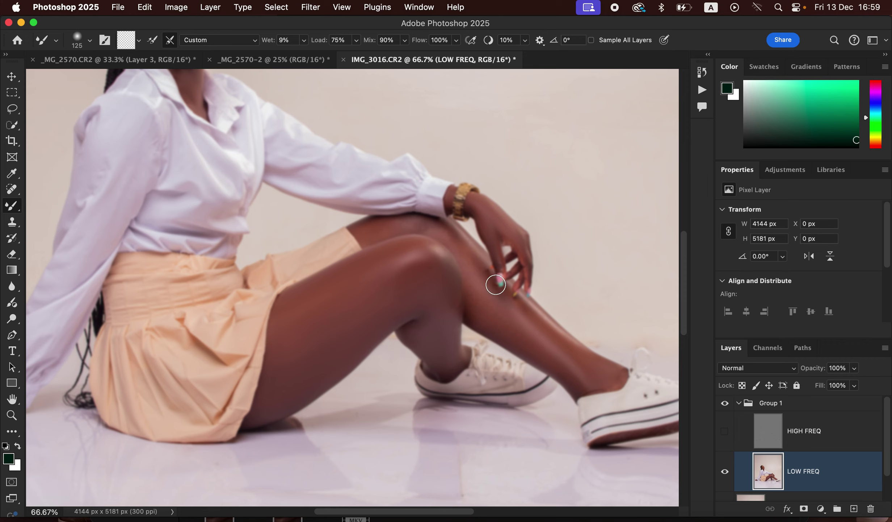
mouse_move(427, 228)
left_mouse_down()
mouse_move(446, 232)
mouse_move(429, 223)
mouse_move(372, 229)
mouse_move(425, 229)
mouse_move(452, 242)
mouse_move(484, 288)
mouse_move(438, 251)
mouse_move(456, 284)
mouse_move(477, 274)
mouse_move(503, 307)
mouse_move(472, 297)
mouse_move(390, 299)
left_mouse_up()
Step: Set the Mixer Brush to 175 px and even out the remaining tones from the thigh to the shin
key("bracketleft")
key("bracketright")
key("bracketright")
key("bracketright")
mouse_move(366, 289)
left_mouse_down()
mouse_move(398, 276)
mouse_move(357, 312)
mouse_move(409, 271)
mouse_move(411, 255)
mouse_move(334, 284)
mouse_move(292, 314)
mouse_move(310, 329)
mouse_move(291, 349)
mouse_move(283, 392)
mouse_move(268, 405)
mouse_move(340, 342)
mouse_move(335, 294)
mouse_move(386, 262)
mouse_move(435, 271)
mouse_move(434, 256)
mouse_move(439, 310)
mouse_move(418, 327)
mouse_move(531, 337)
mouse_move(516, 326)
mouse_move(550, 340)
left_mouse_up()
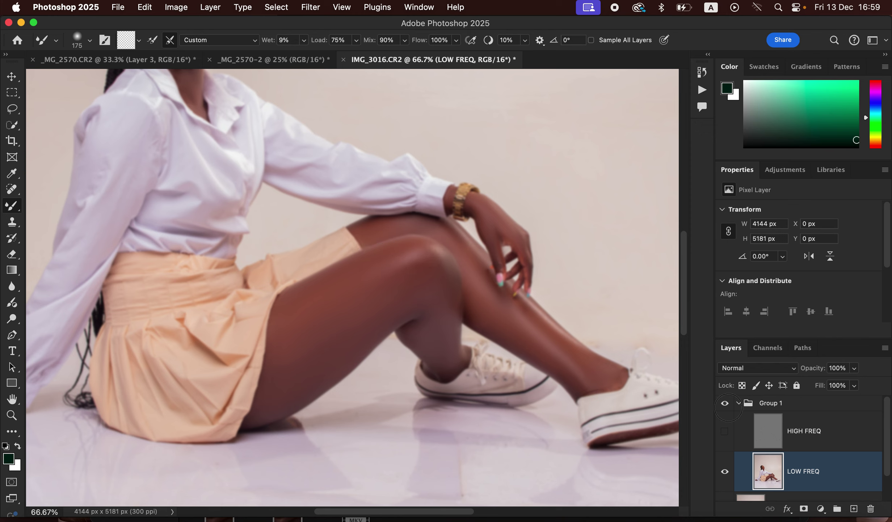
Step: Show the HIGH FREQ layer and toggle Group 1's visibility to compare the skin before and after
left_click(730, 437)
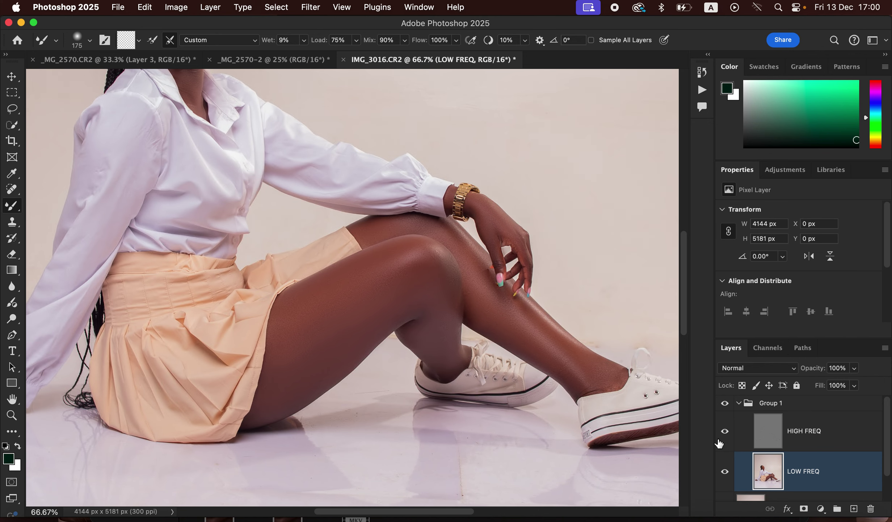
key("super+minus")
key("super+minus")
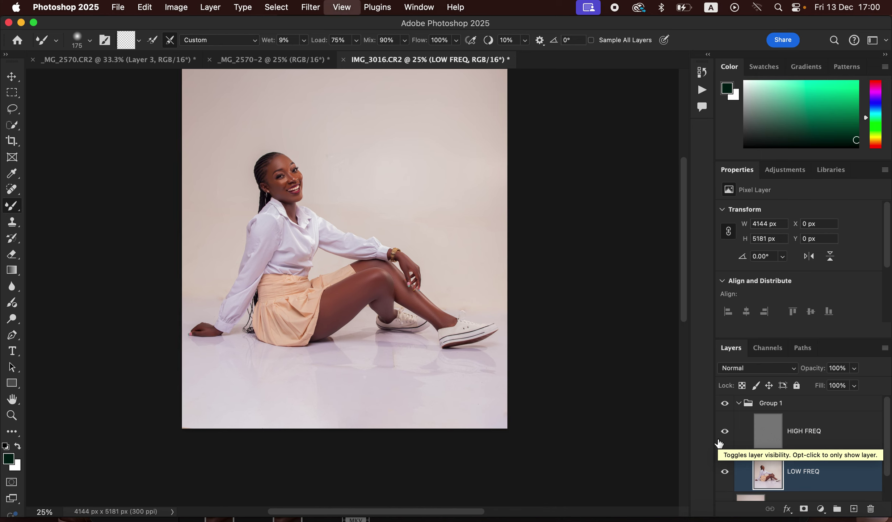
key("super+equal")
left_click(725, 404)
left_click(725, 405)
left_click(725, 404)
left_click(725, 404)
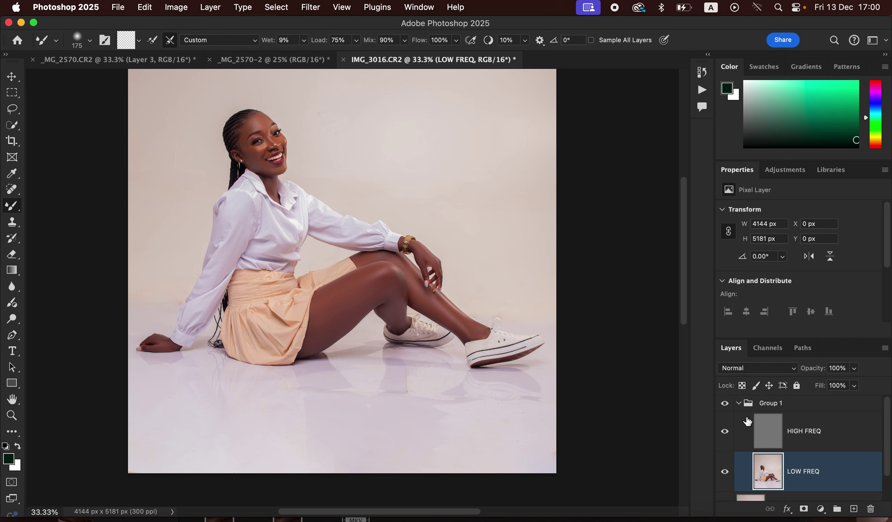
Step: Select the HIGH FREQ layer and ready a 60 px Clone Stamp with 0% hardness, sampling the current layer
left_click(802, 437)
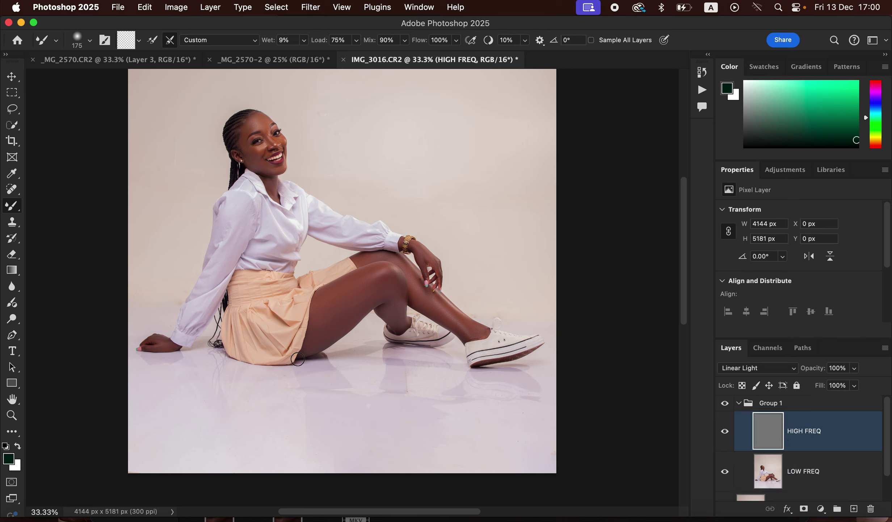
left_click(13, 227)
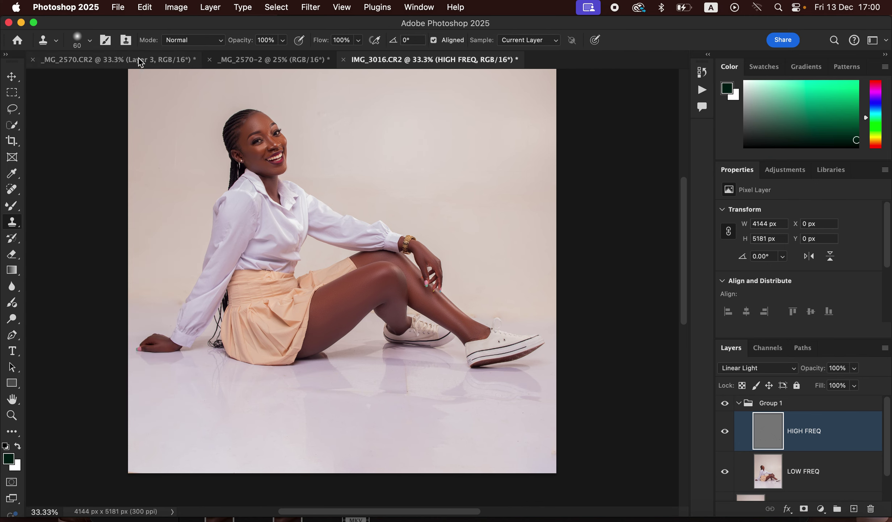
left_click(91, 41)
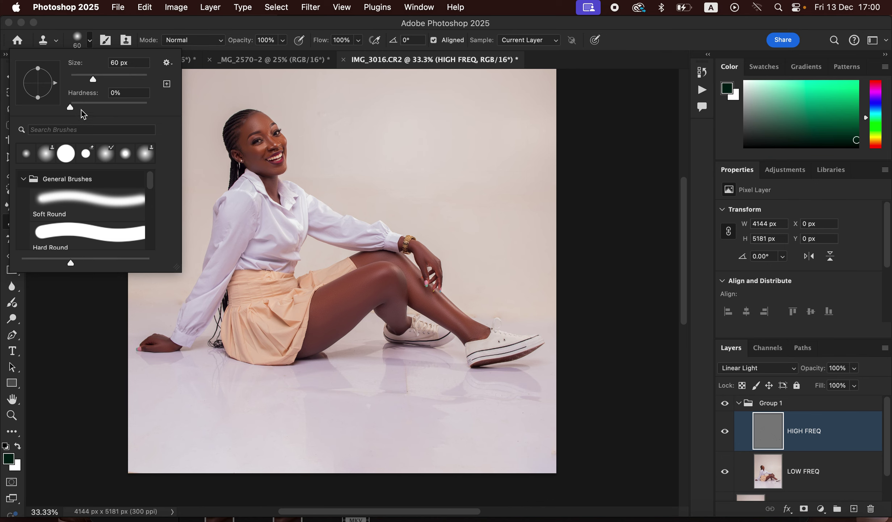
left_click_drag(172, 23, 174, 24)
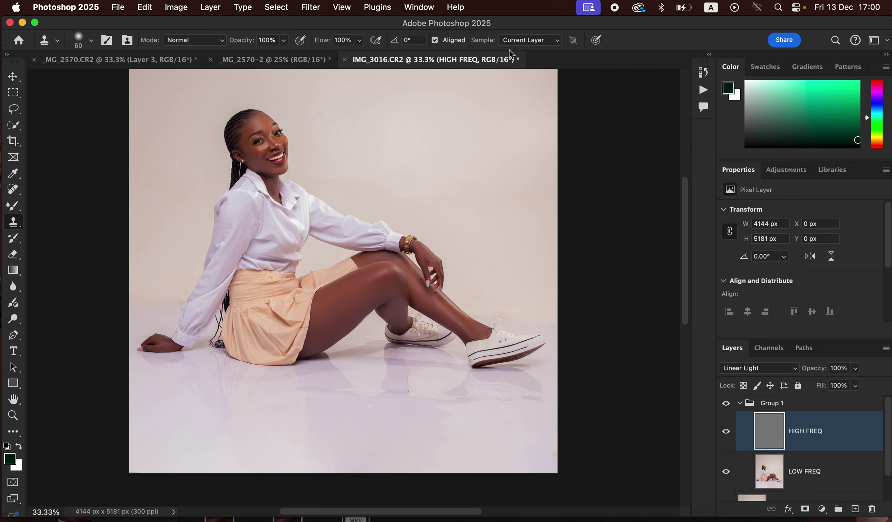
left_click(529, 42)
left_click(528, 42)
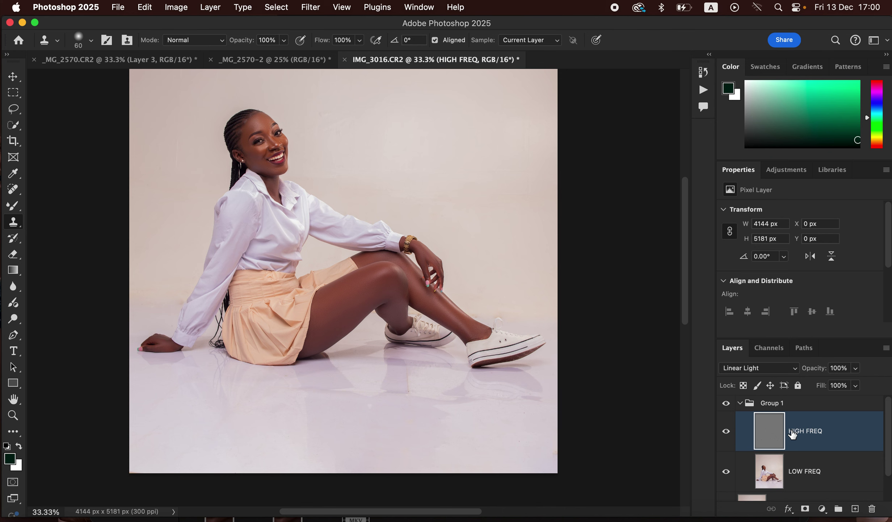
Step: Reduce the Clone Stamp to 25 px and sample clean skin texture on the forehead near the inner brow
key("super+1")
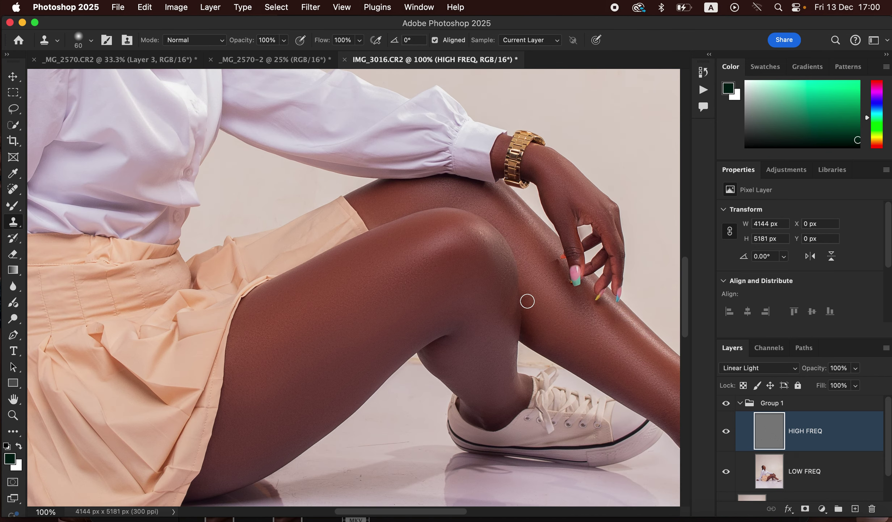
left_click_drag(415, 289, 435, 313)
scroll(434, 312, "up", 10)
scroll(435, 312, "left", 4)
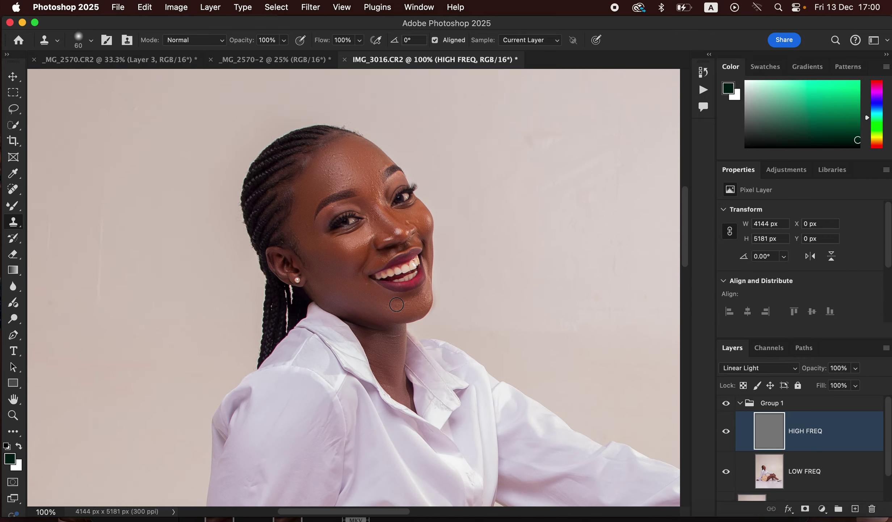
key("super+plus")
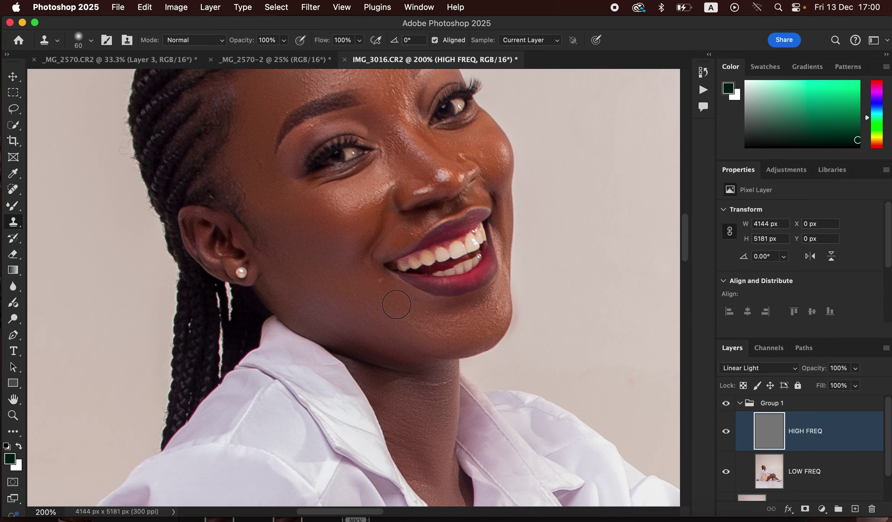
mouse_move(424, 231)
left_mouse_down()
mouse_move(434, 314)
mouse_move(447, 329)
left_mouse_up()
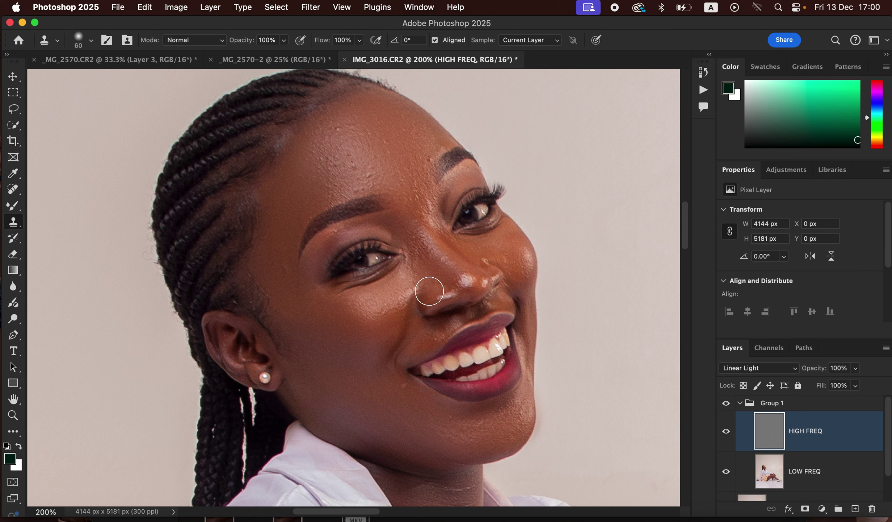
left_click_drag(377, 172, 395, 163)
key("bracketleft")
key("bracketleft")
key("bracketleft")
key("bracketleft")
left_click(429, 149, "alt")
left_click(430, 149, "alt")
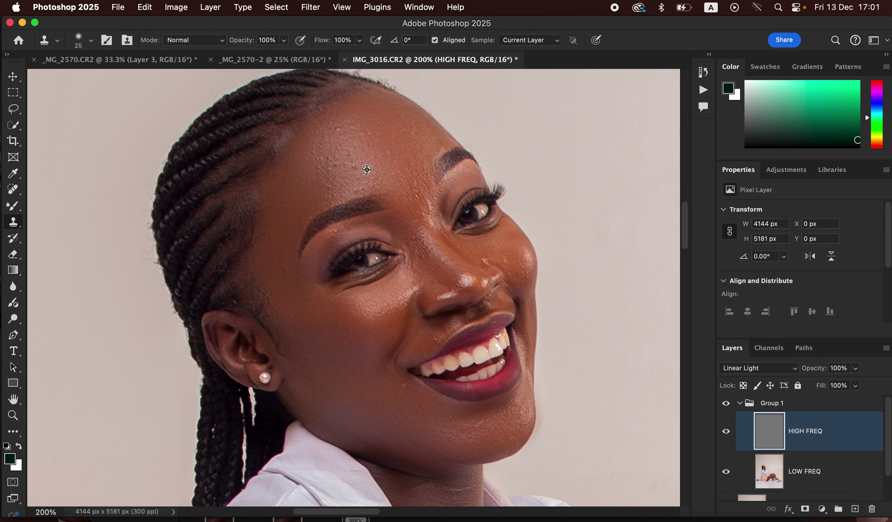
Step: Clone smooth skin texture over the bumps across the forehead above the brow, resampling from nearby clean skin
left_click(353, 160, "alt")
left_click_drag(338, 156, 326, 165)
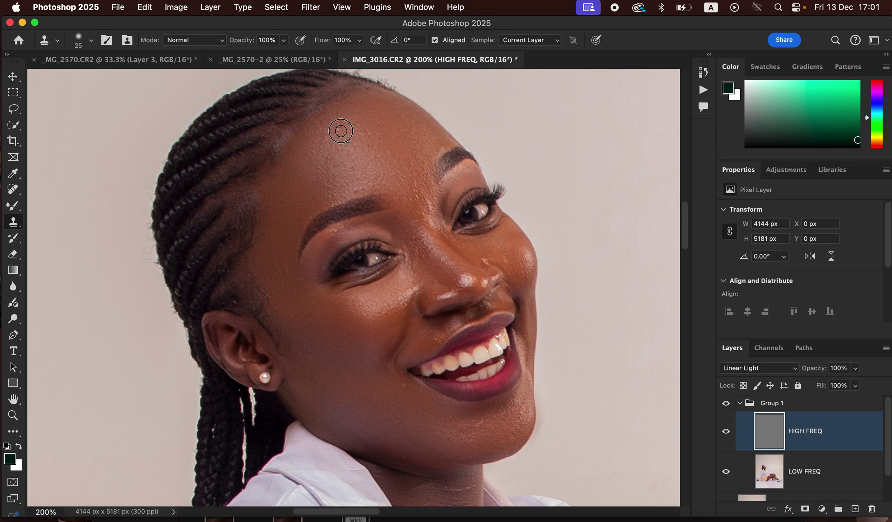
left_click_drag(361, 132, 396, 144)
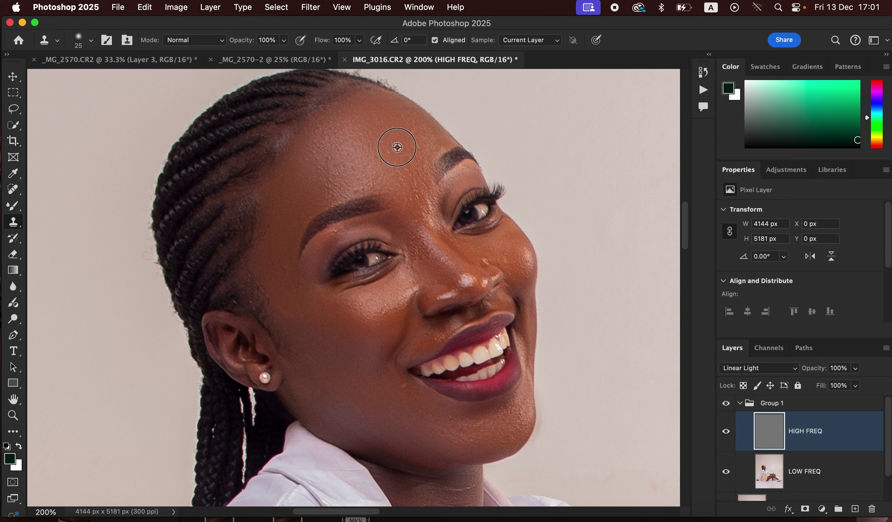
left_click(379, 182, "alt")
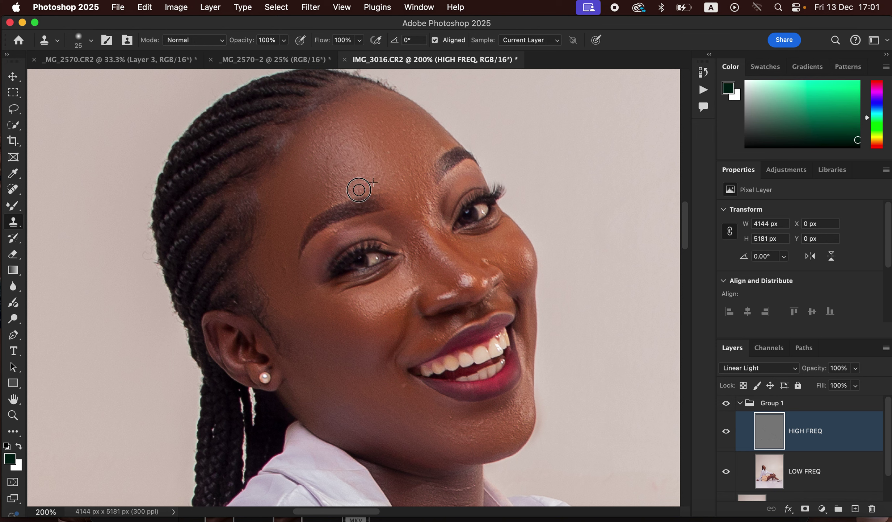
mouse_move(368, 171)
left_mouse_down()
mouse_move(316, 153)
mouse_move(338, 149)
left_mouse_up()
left_click(343, 187, "alt")
mouse_move(392, 292)
left_mouse_down()
mouse_move(293, 286)
mouse_move(282, 266)
left_mouse_up()
mouse_move(411, 406)
left_mouse_down()
mouse_move(405, 385)
mouse_move(460, 431)
mouse_move(472, 422)
left_mouse_up()
left_click(357, 168, "alt")
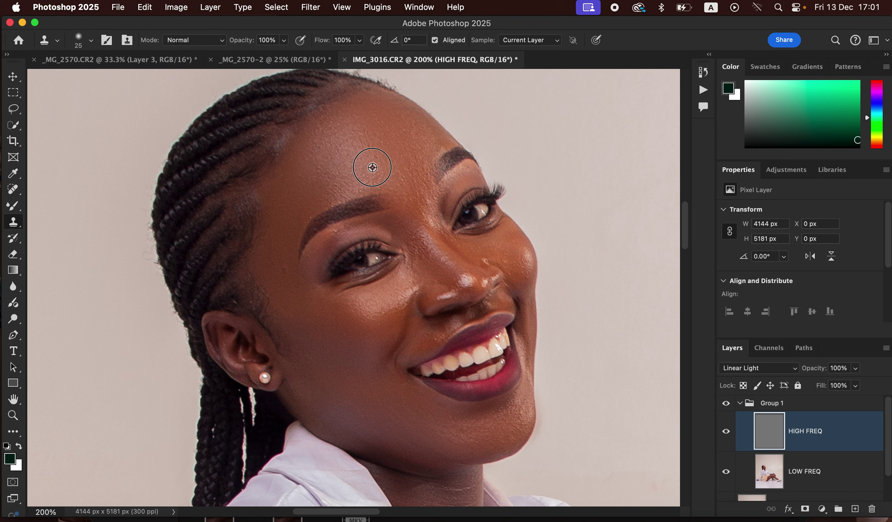
mouse_move(370, 163)
left_mouse_down()
mouse_move(383, 179)
mouse_move(393, 175)
left_mouse_up()
Step: Inspect the skin texture on the legs, the knee and the hand resting on the floor
left_click_drag(449, 393, 410, 198)
scroll(411, 198, "down", 15)
scroll(411, 198, "right", 8)
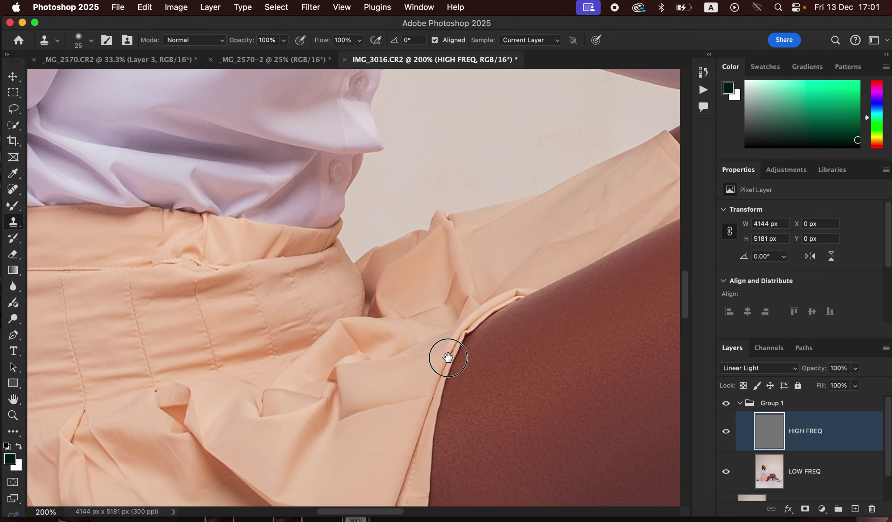
scroll(372, 240, "up", 4)
scroll(371, 240, "right", 8)
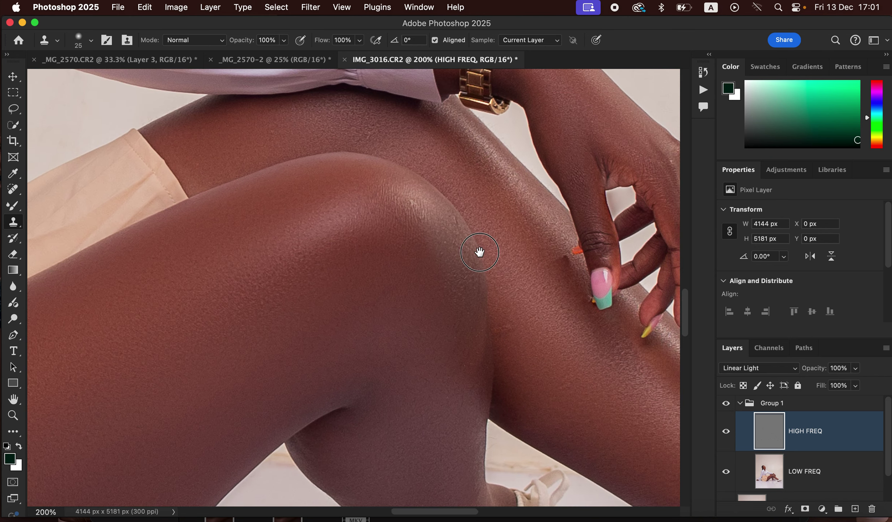
mouse_move(504, 345)
left_mouse_down()
mouse_move(498, 325)
mouse_move(515, 328)
left_mouse_up()
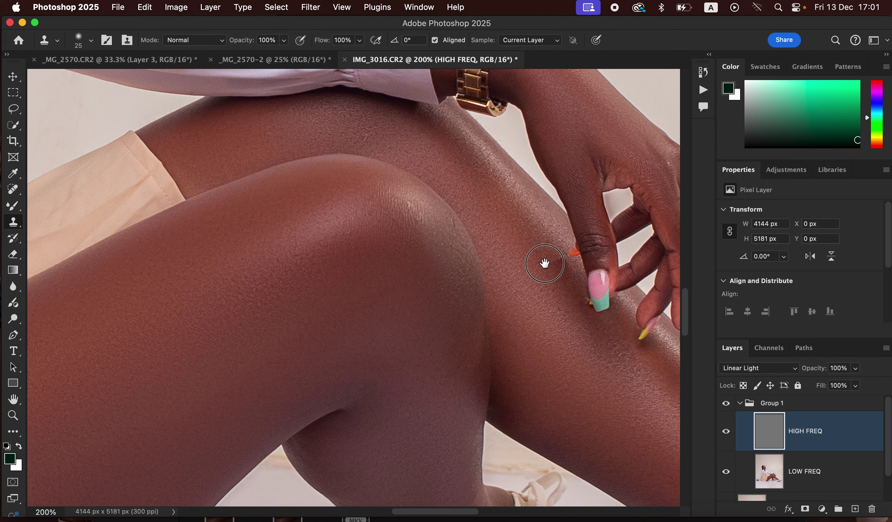
left_click_drag(550, 259, 451, 288)
scroll(395, 292, "left", 15)
scroll(395, 292, "down", 6)
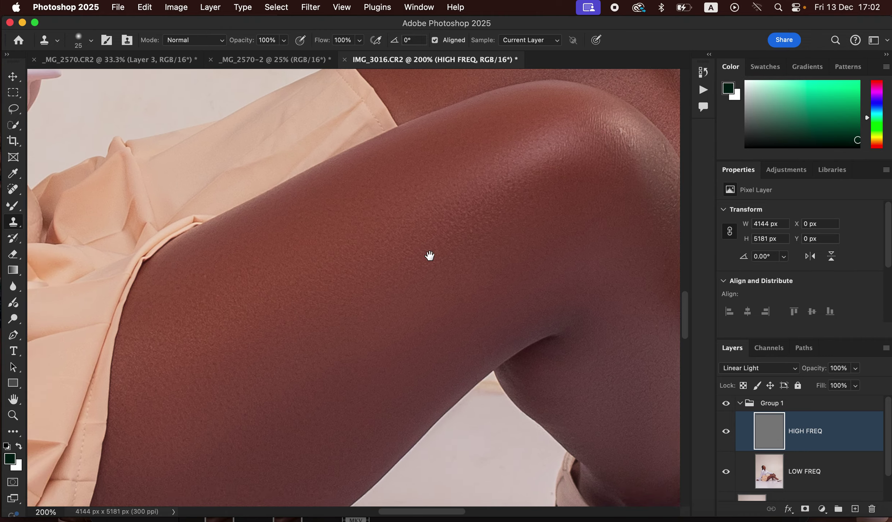
scroll(369, 265, "left", 12)
scroll(370, 266, "down", 2)
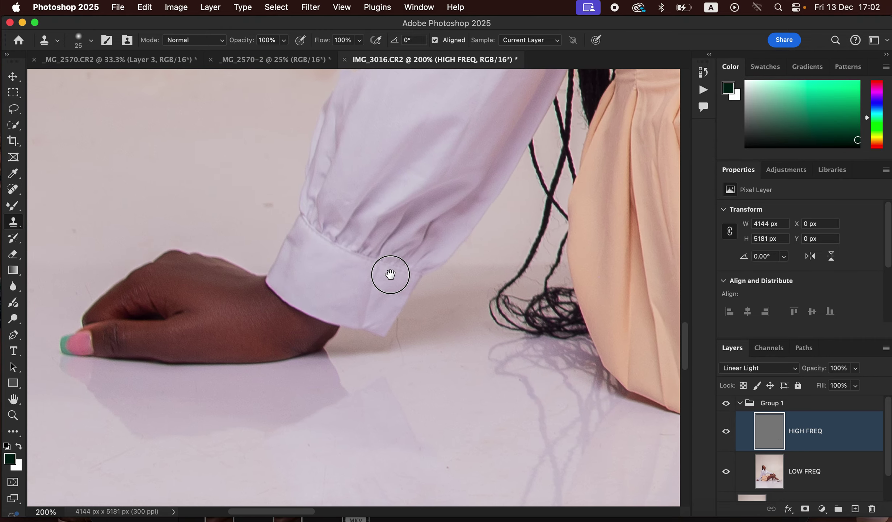
scroll(231, 355, "down", 8)
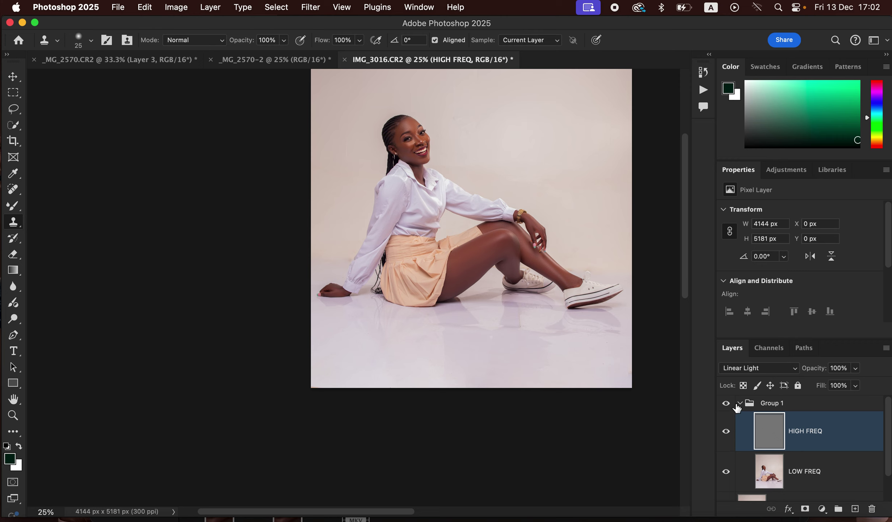
Step: Collapse Group 1 and toggle its visibility to compare the retouched skin with the original
left_click(738, 408)
left_click(740, 402)
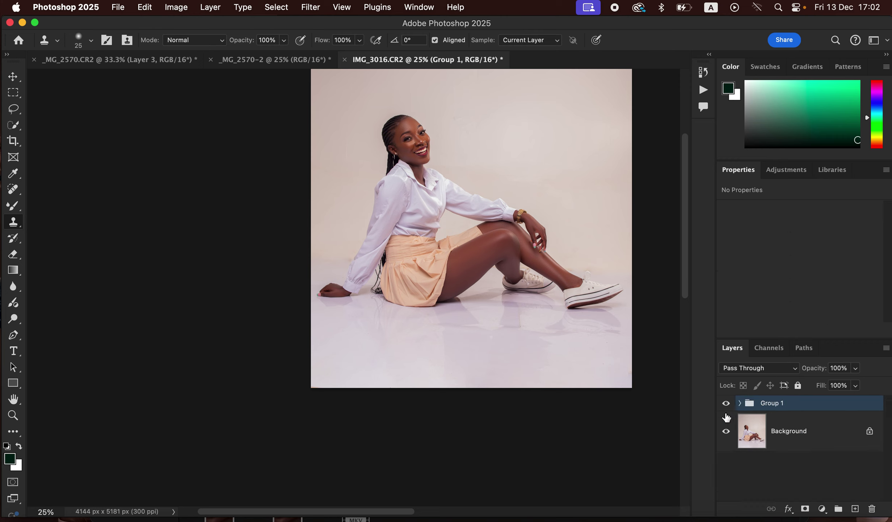
left_click(726, 403)
left_click(726, 409)
key("super+minus")
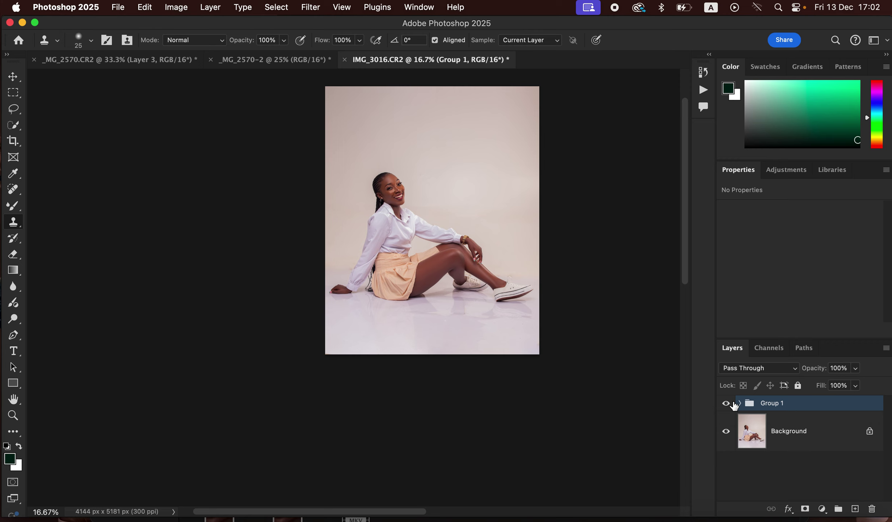
Step: Stamp all visible layers into a merged layer and add an empty layer above it with the Color blend mode
key("super+alt+shift+e")
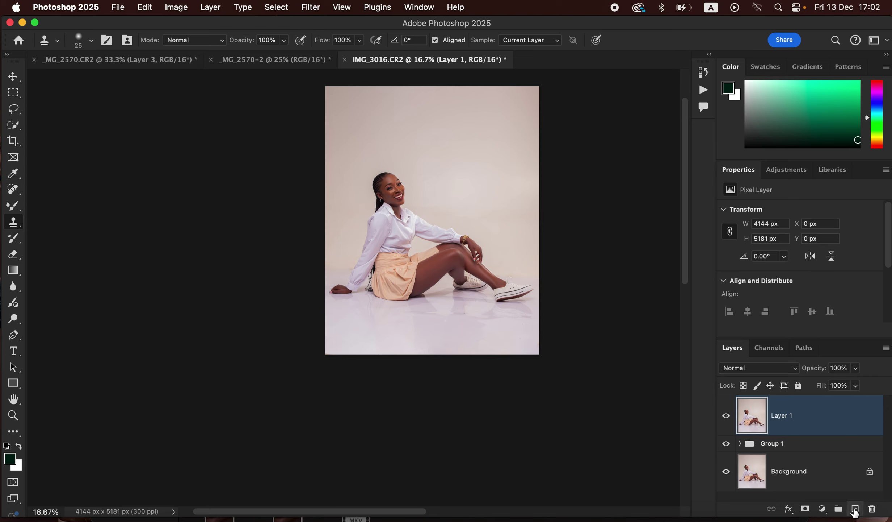
left_click(855, 508)
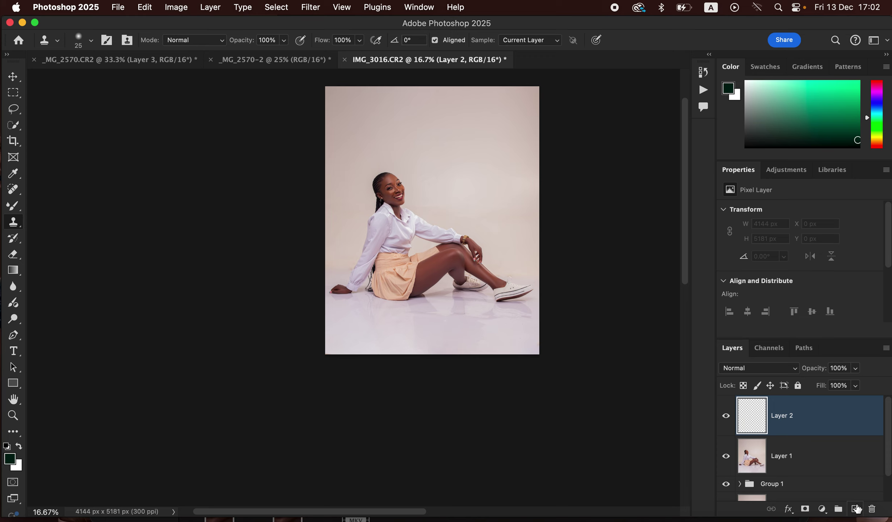
left_click(744, 372)
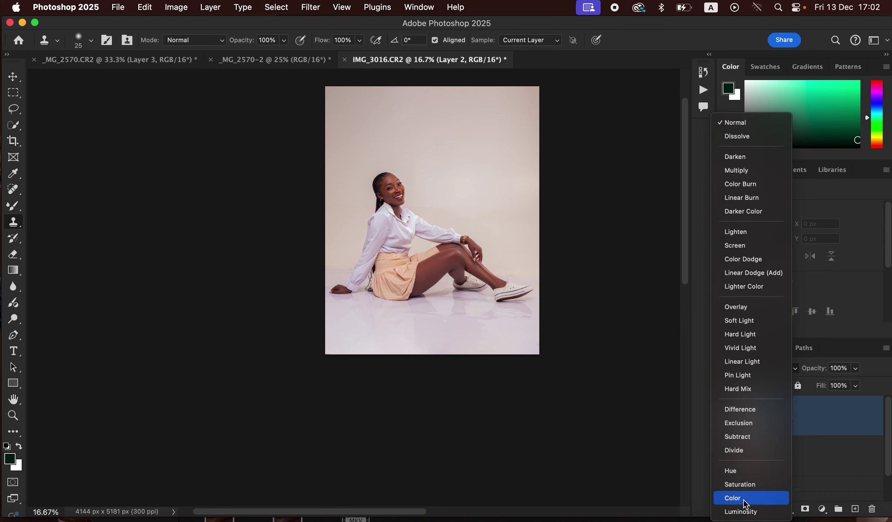
left_click(745, 503)
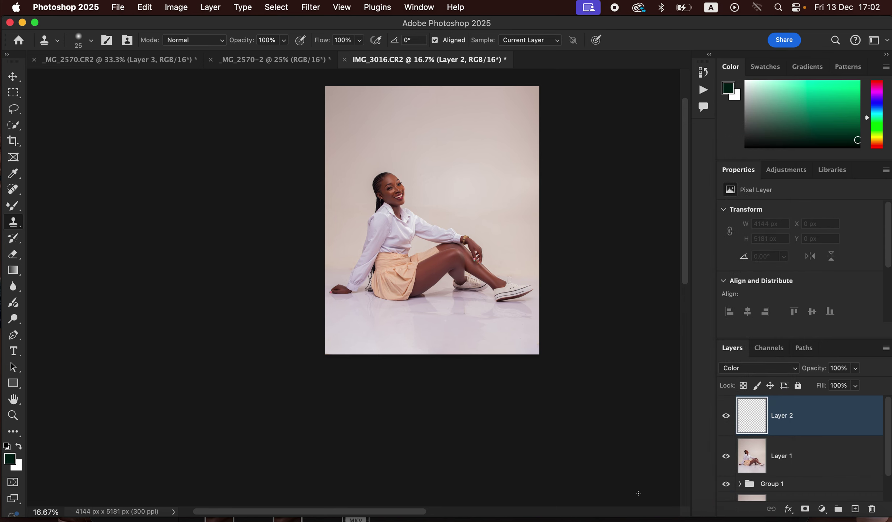
Step: Switch from the Mixer Brush to the regular Brush tool and check its tip, size and hardness settings
left_click(15, 211)
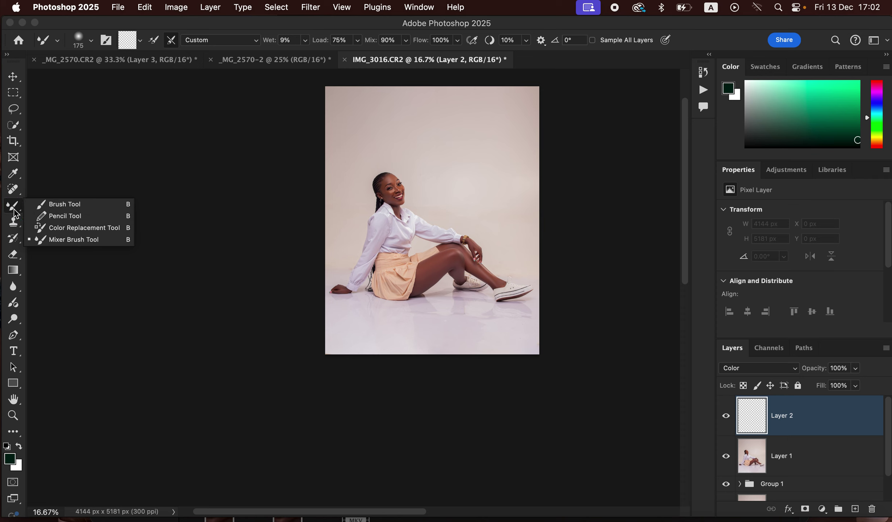
left_click(60, 206)
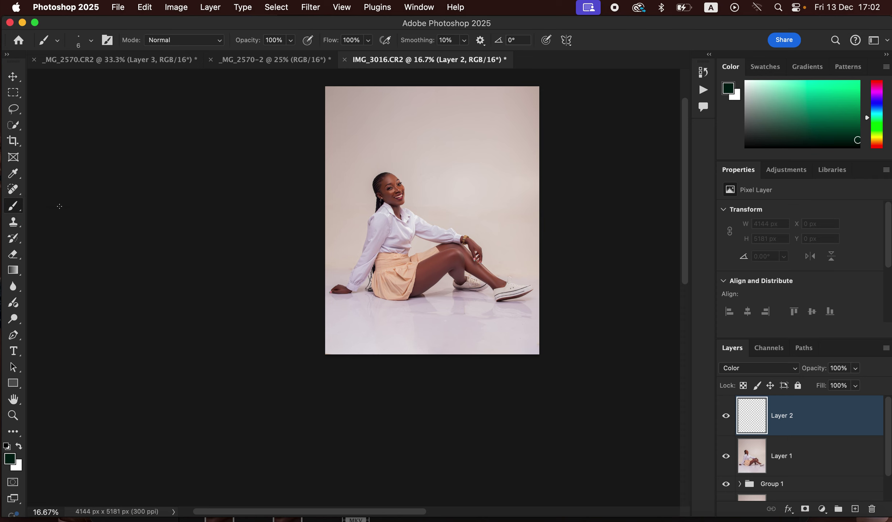
left_click(91, 40)
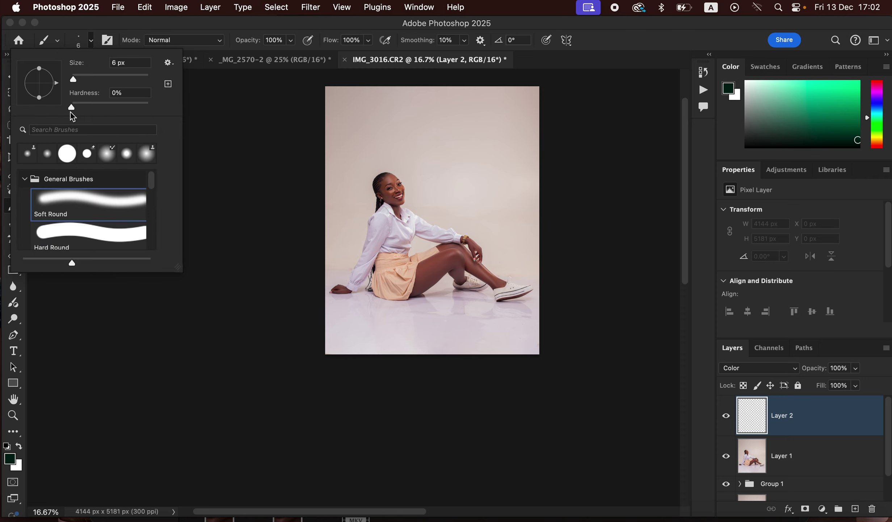
left_click(214, 22)
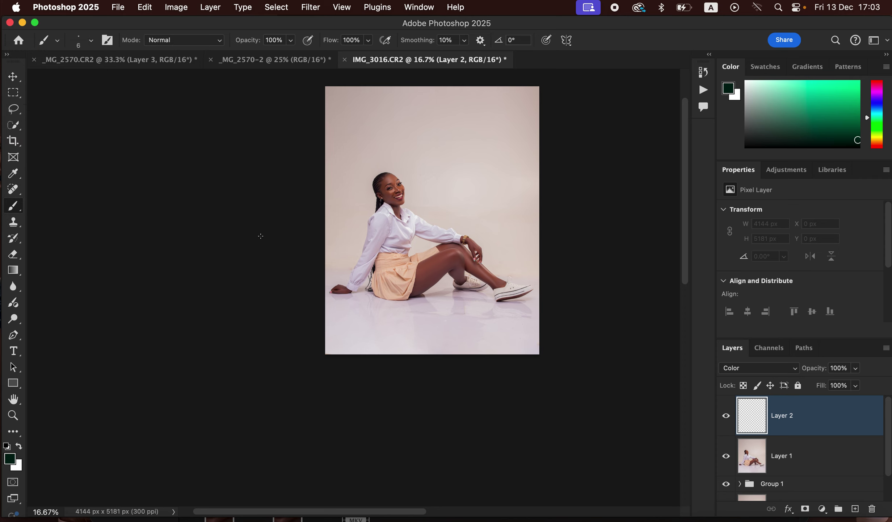
Step: Examine the skin color on the face, neck and thigh for uneven tones
key("super+equal")
key("super+equal")
key("super+equal")
key("super+equal")
key("super+equal")
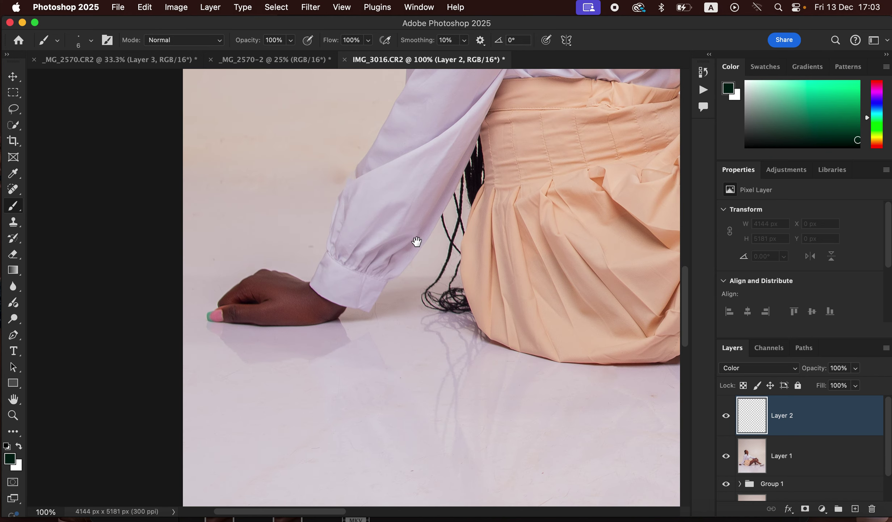
scroll(468, 243, "up", 10)
scroll(468, 243, "right", 4)
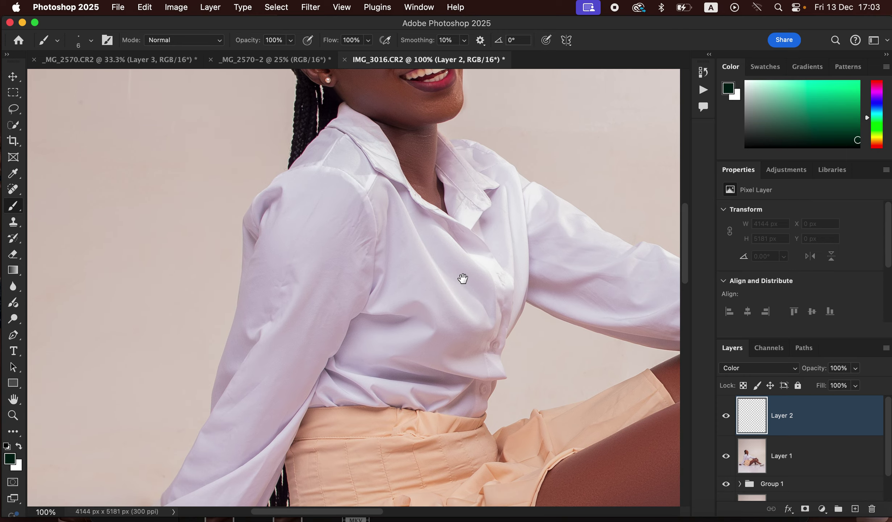
scroll(458, 265, "up", 5)
scroll(458, 265, "right", 1)
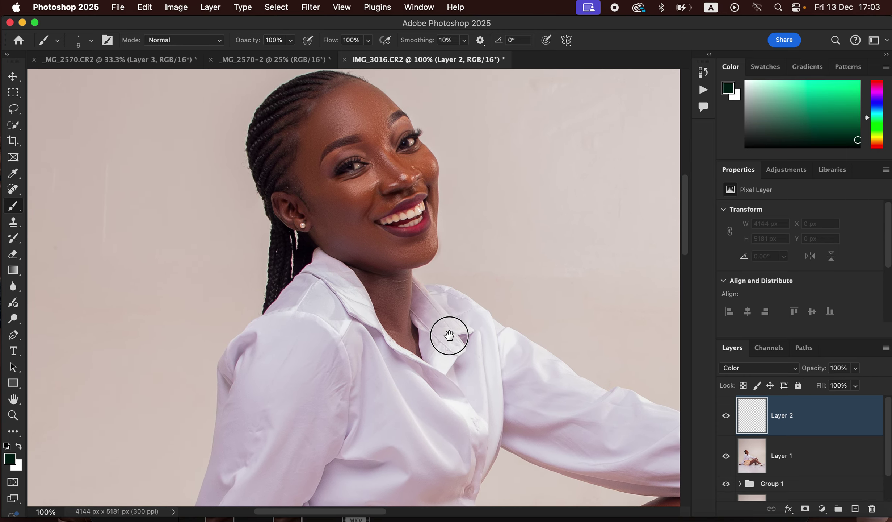
scroll(449, 334, "up", 1)
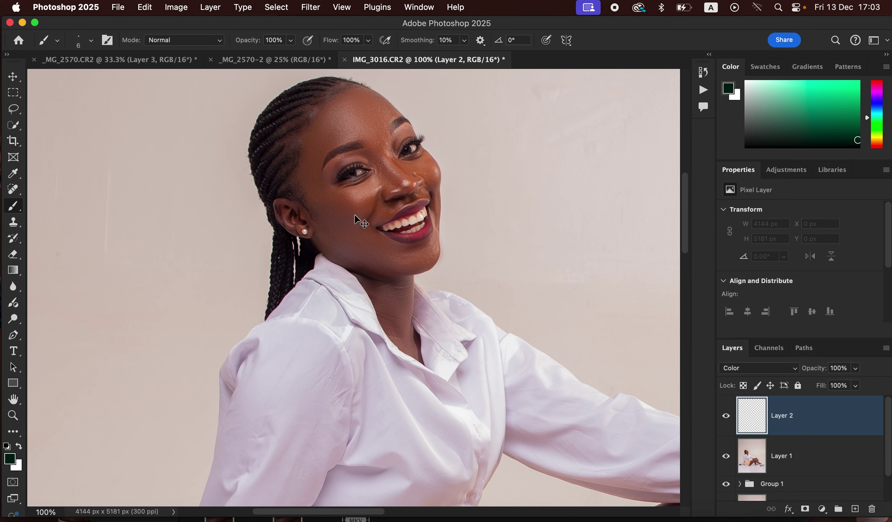
key("super+equal")
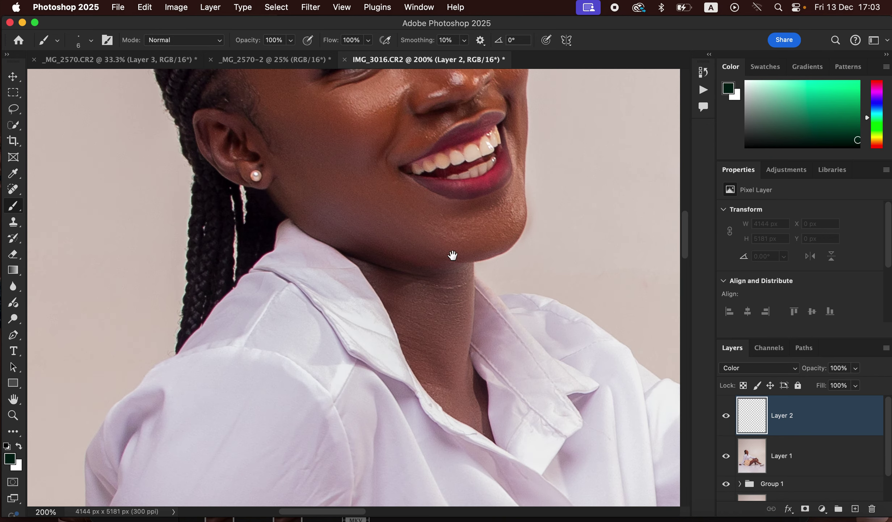
scroll(453, 254, "down", 15)
scroll(453, 254, "right", 3)
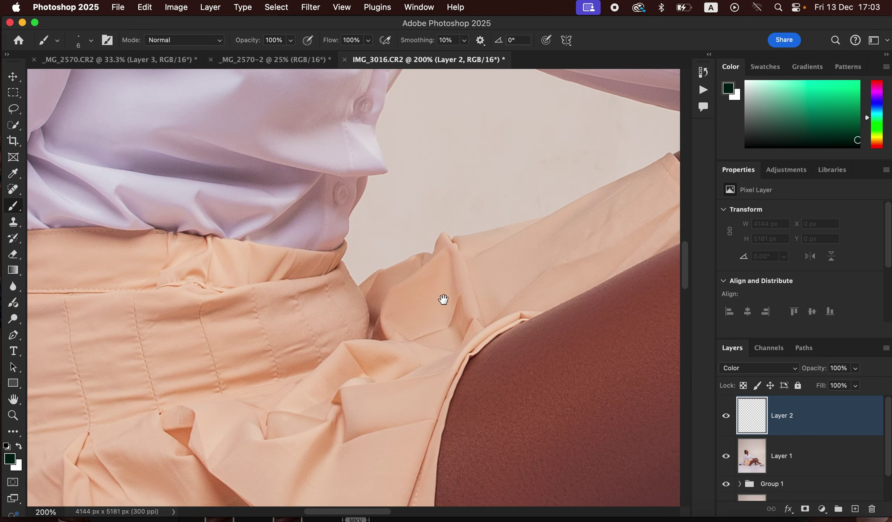
scroll(443, 298, "down", 2)
scroll(438, 281, "up", 12)
scroll(438, 281, "left", 2)
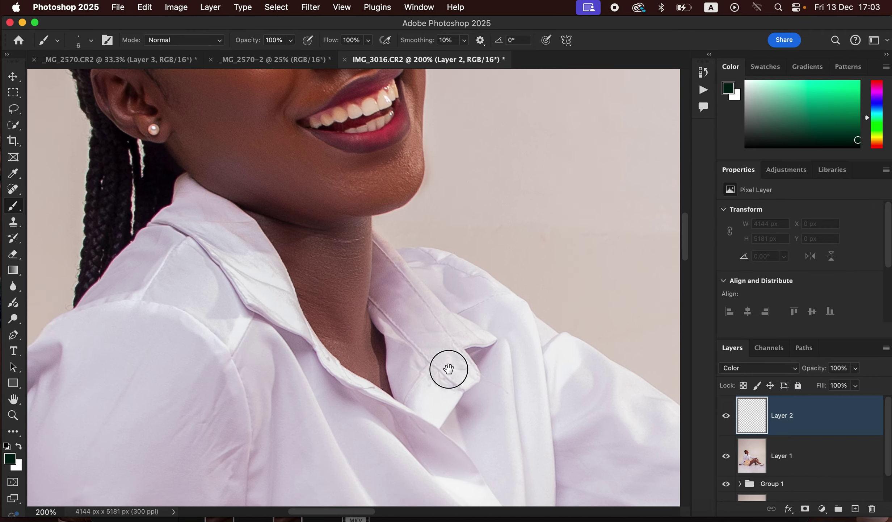
Step: Enlarge the brush to 15 px and sample the reddish-brown skin tone of the cheek as the foreground color
scroll(449, 369, "up", 5)
scroll(449, 369, "left", 2)
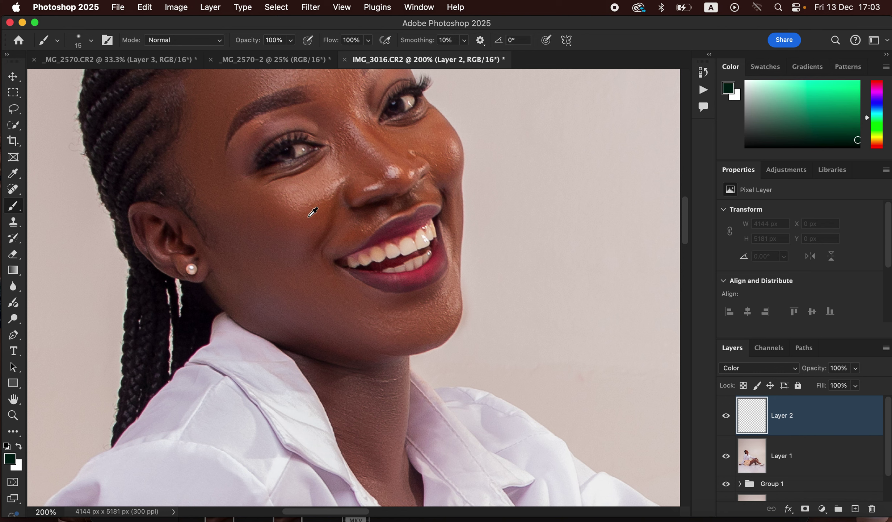
left_click(300, 219, "alt")
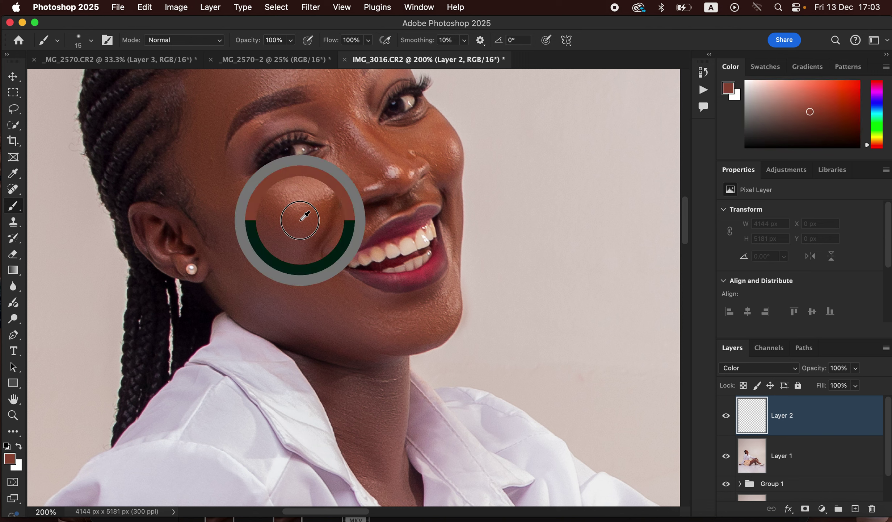
left_click(301, 219, "alt")
left_click(301, 220, "alt")
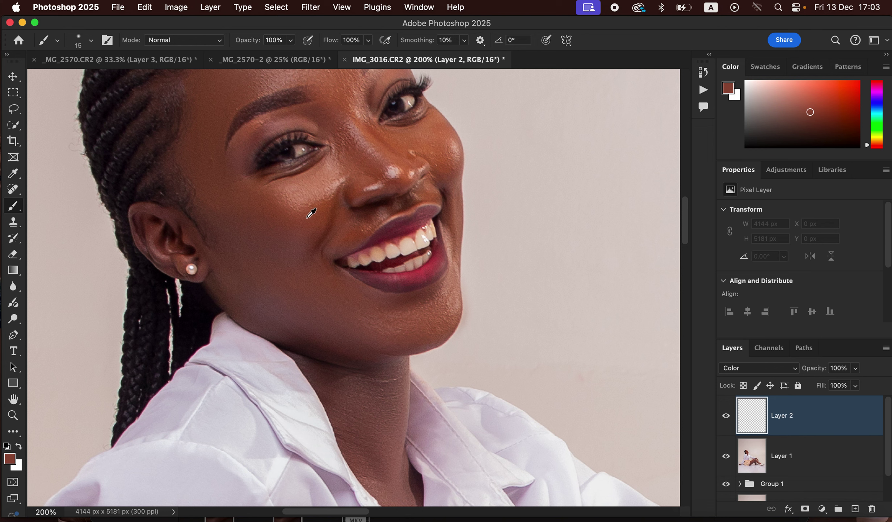
Step: Resample the foreground color from a brighter reddish-brown spot on the cheek below the eye
left_click(317, 212, "alt")
key("super+minus")
key("super+minus")
key("super+minus")
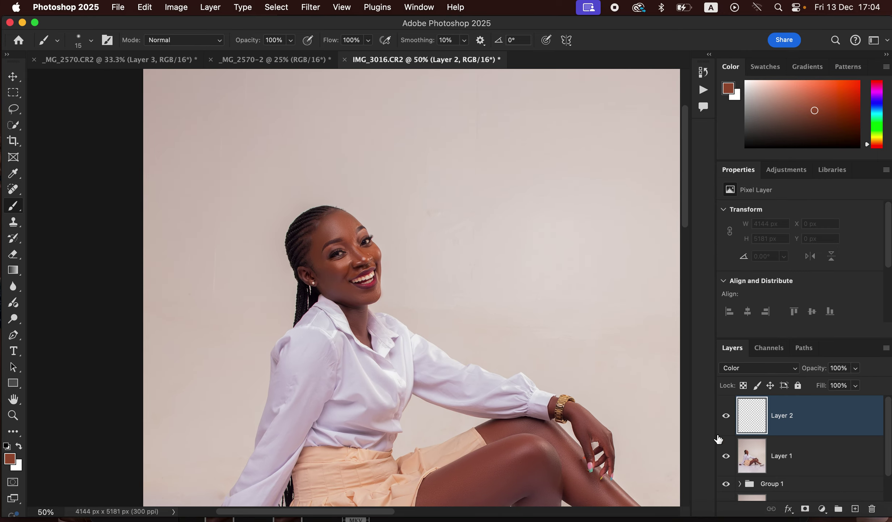
Step: Select the subject on the merged portrait layer and make the Color-mode layer active with that selection kept
left_click(795, 465)
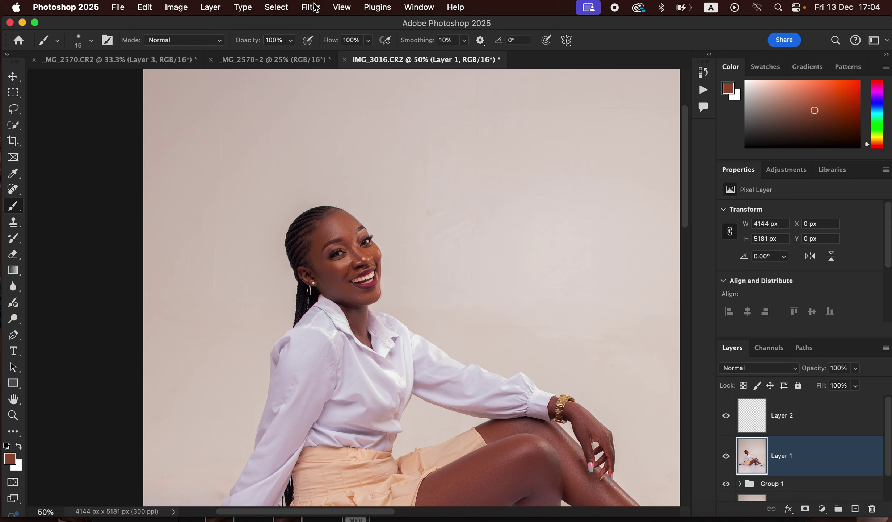
left_click(277, 8)
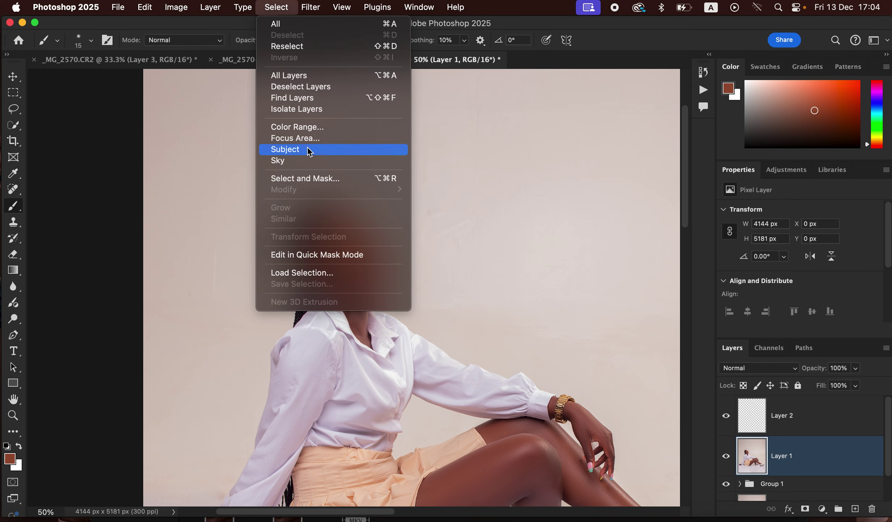
left_click(311, 152)
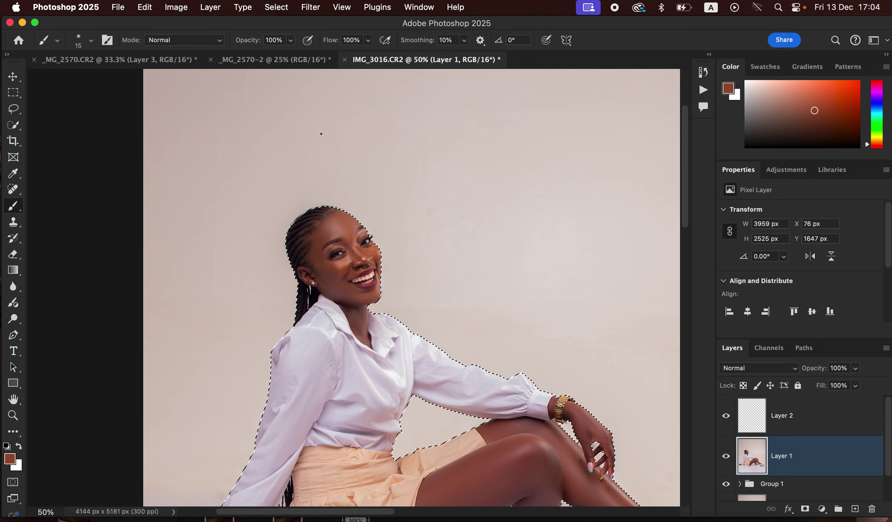
key("super+minus")
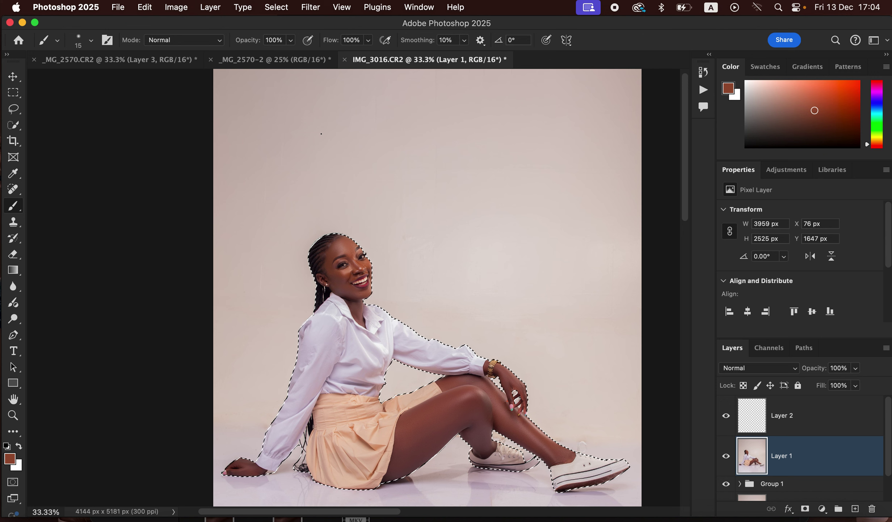
left_click(777, 420)
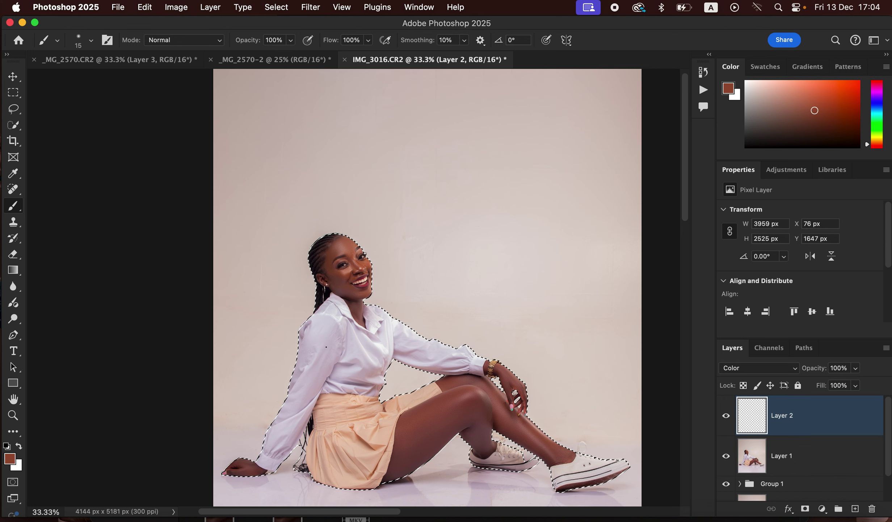
Step: Set the brush to 100 px and paint the sampled skin tone over the face, ear and neck
key("super+1")
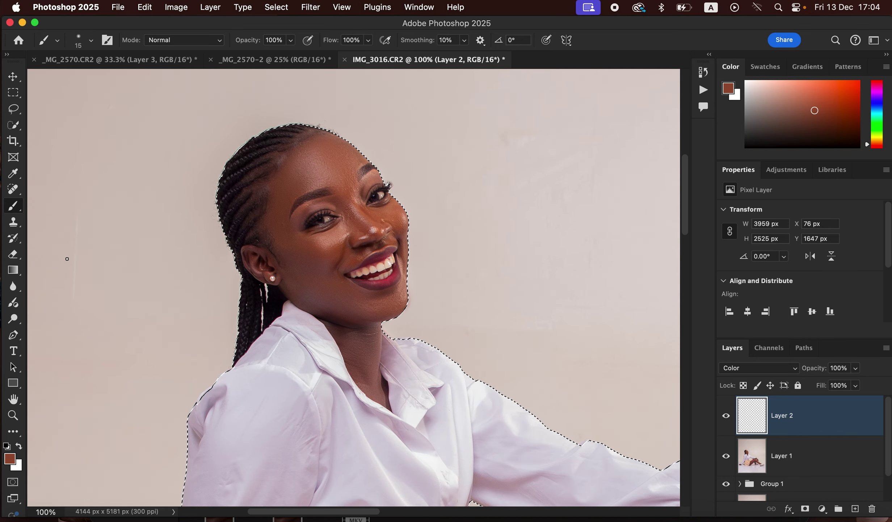
key("bracketright")
key("bracketright")
key("bracketright")
key("bracketright")
key("bracketright")
key("bracketright")
key("bracketright")
key("bracketright")
key("bracketright")
key("bracketright")
key("bracketright")
key("bracketright")
key("bracketright")
key("bracketright")
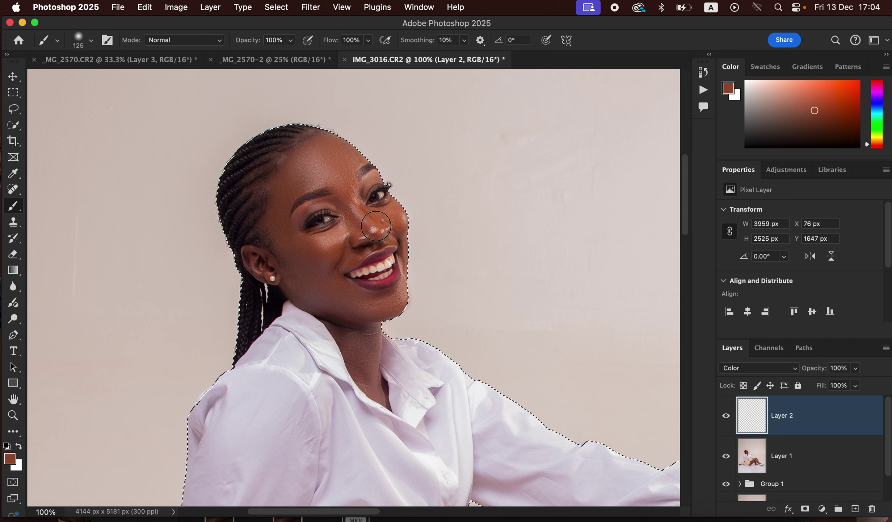
key("bracketleft")
key("bracketleft")
mouse_move(373, 221)
left_mouse_down()
mouse_move(399, 188)
mouse_move(402, 203)
mouse_move(357, 255)
mouse_move(349, 243)
mouse_move(315, 255)
mouse_move(290, 241)
mouse_move(274, 205)
mouse_move(290, 172)
left_mouse_up()
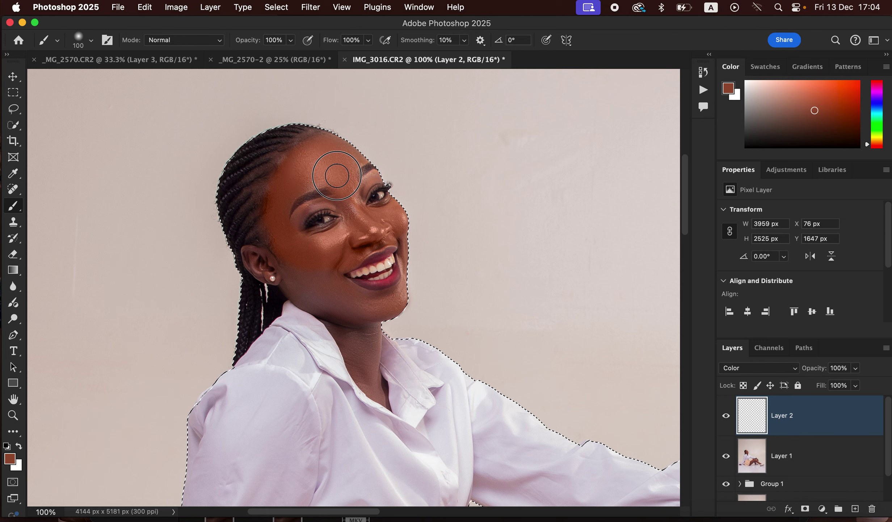
mouse_move(371, 219)
left_mouse_down()
mouse_move(319, 264)
mouse_move(285, 275)
mouse_move(255, 257)
mouse_move(314, 294)
mouse_move(328, 289)
mouse_move(326, 280)
mouse_move(355, 303)
mouse_move(391, 297)
mouse_move(368, 332)
mouse_move(349, 333)
mouse_move(335, 319)
mouse_move(363, 364)
mouse_move(367, 350)
mouse_move(382, 394)
mouse_move(365, 327)
mouse_move(322, 297)
mouse_move(271, 232)
left_mouse_up()
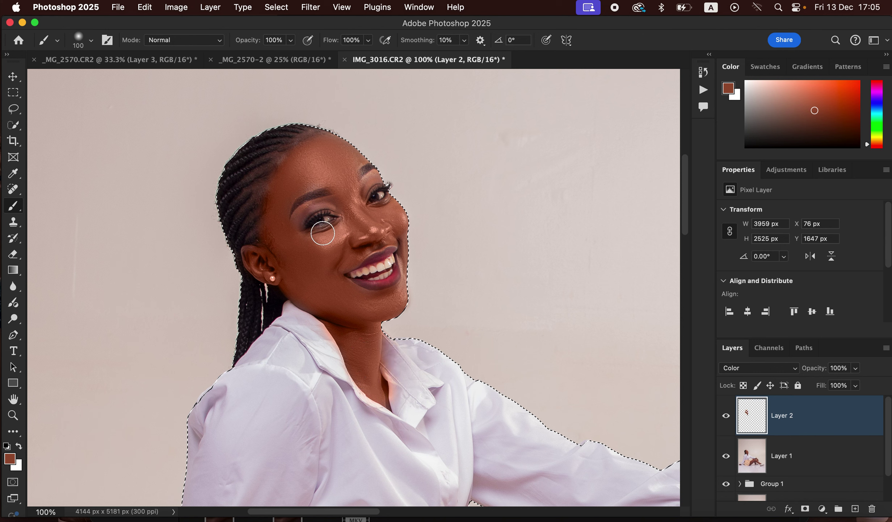
Step: Refine the skin color on the forehead, around the eyes, nose and jaw with a 60 px brush
left_click_drag(282, 184, 316, 178)
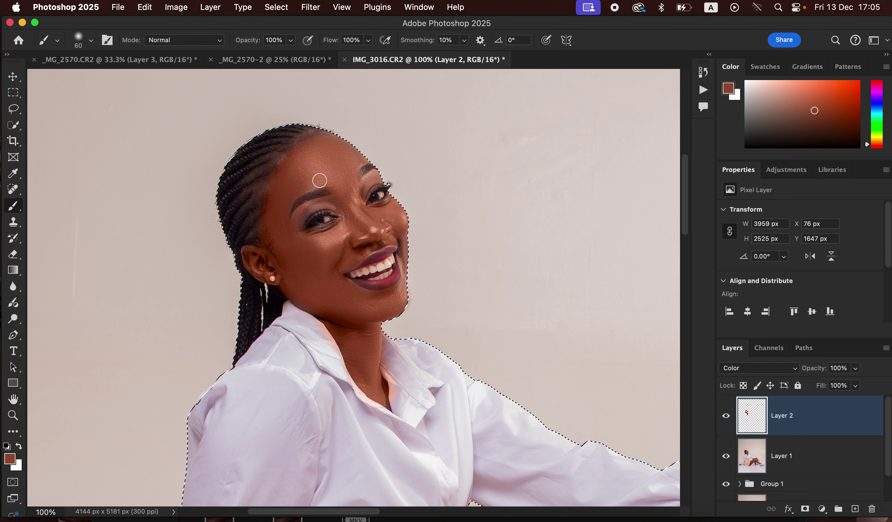
left_click_drag(296, 221, 334, 201)
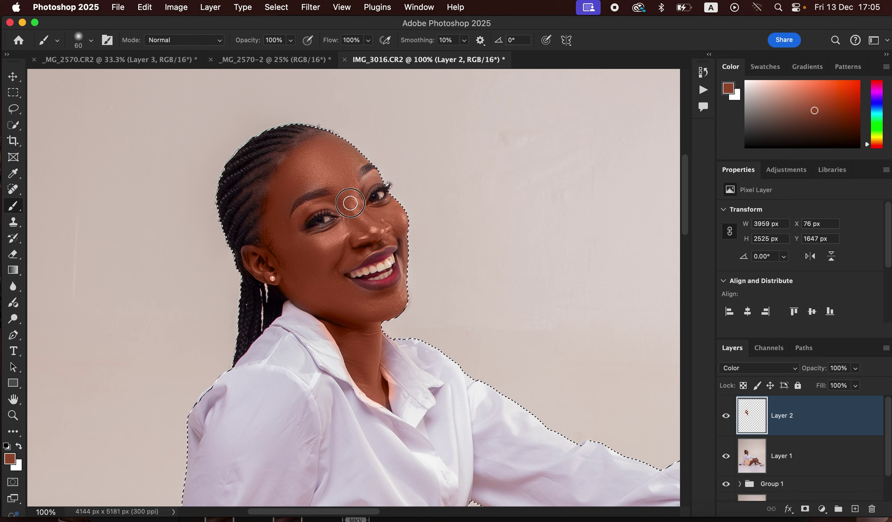
left_click_drag(388, 235, 363, 247)
left_click_drag(343, 314, 264, 261)
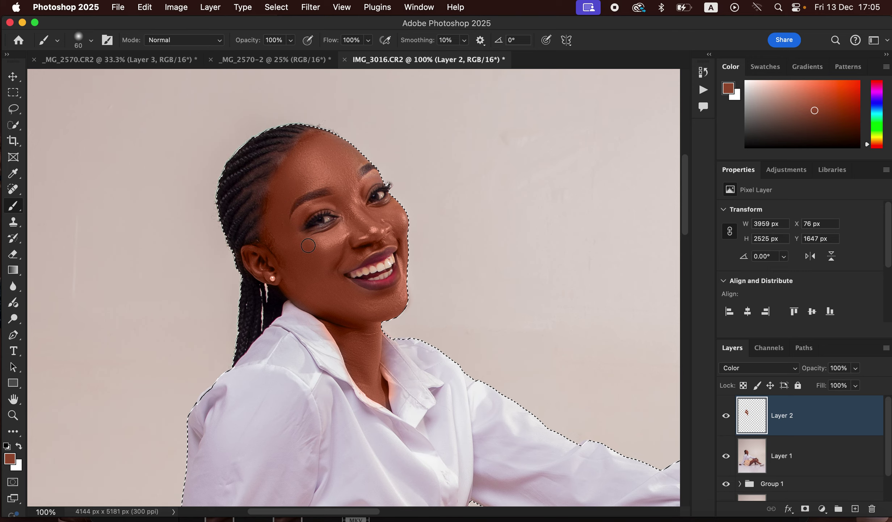
Step: Paint the sampled skin tone over the hand resting on the floor with the 60 px brush
left_click_drag(448, 270, 431, 194)
scroll(431, 194, "down", 10)
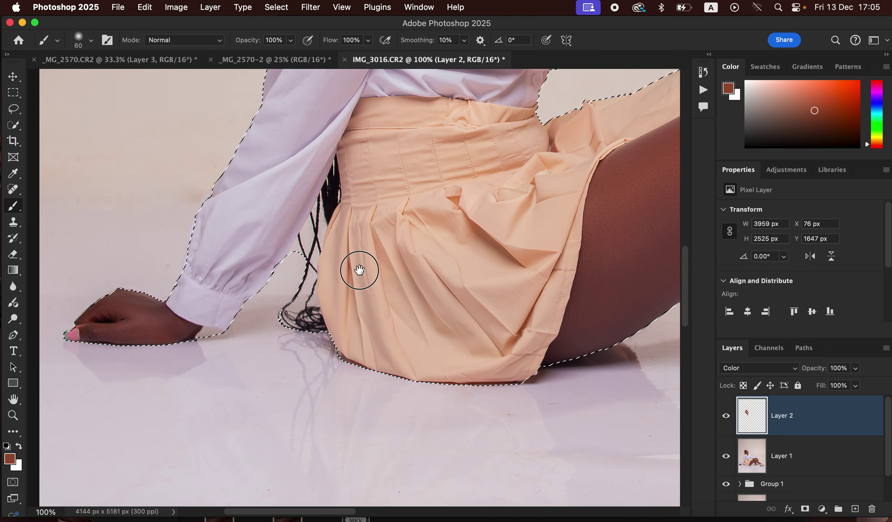
scroll(358, 267, "left", 2)
mouse_move(237, 320)
left_mouse_down()
mouse_move(261, 335)
mouse_move(238, 332)
mouse_move(228, 316)
mouse_move(181, 312)
mouse_move(161, 338)
mouse_move(210, 342)
mouse_move(221, 332)
mouse_move(212, 327)
mouse_move(230, 340)
mouse_move(261, 337)
mouse_move(248, 340)
mouse_move(258, 335)
mouse_move(235, 332)
mouse_move(182, 309)
left_mouse_up()
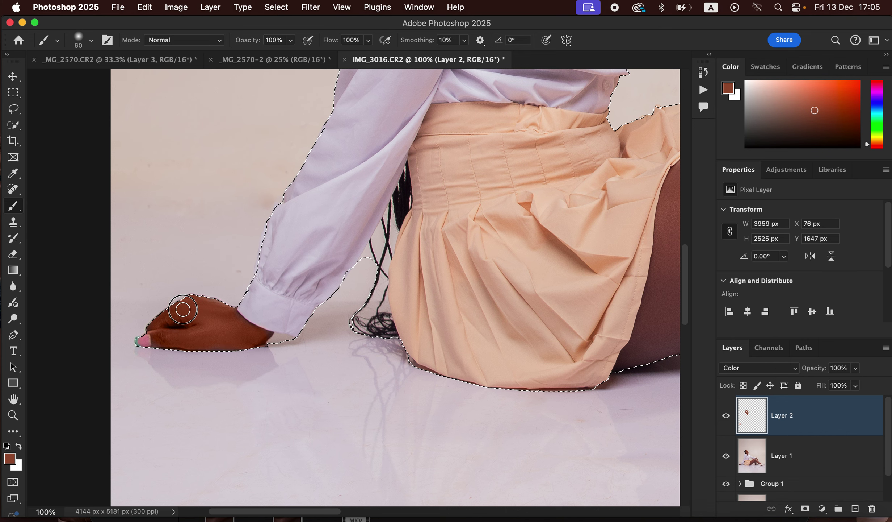
Step: Paint the sampled skin tone over the wrist and fingers of the hand resting on the knee
left_click_drag(419, 313, 386, 321)
scroll(385, 320, "right", 10)
scroll(434, 288, "up", 5)
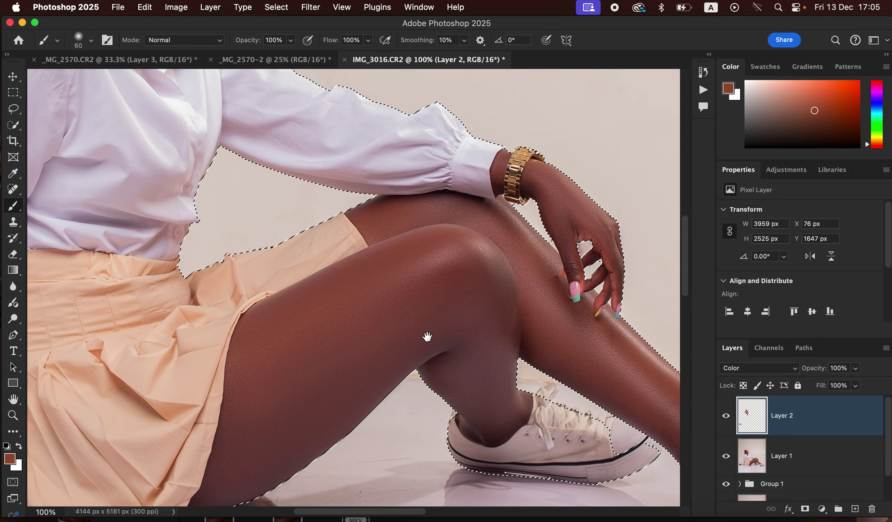
mouse_move(502, 161)
left_mouse_down()
mouse_move(504, 188)
mouse_move(500, 181)
mouse_move(538, 179)
mouse_move(538, 188)
left_mouse_up()
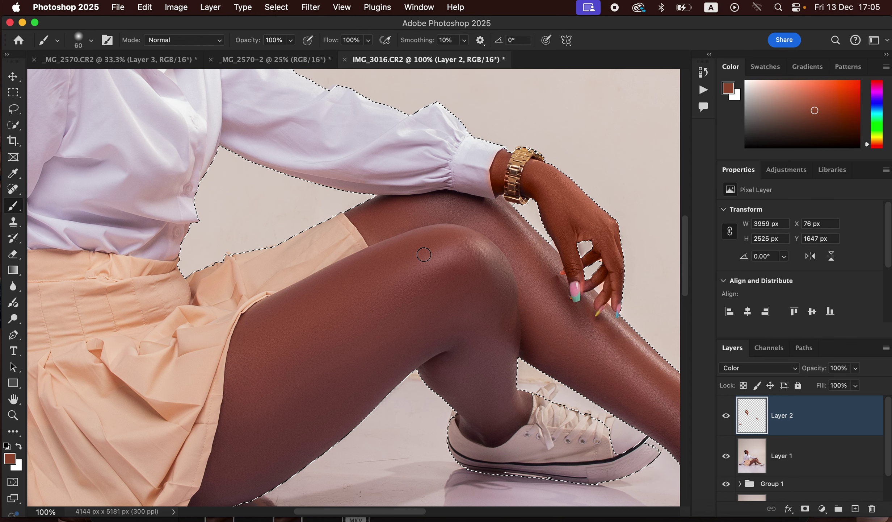
Step: Enlarge the brush to 250 px and paint the sampled skin tone over both legs
key("super+minus")
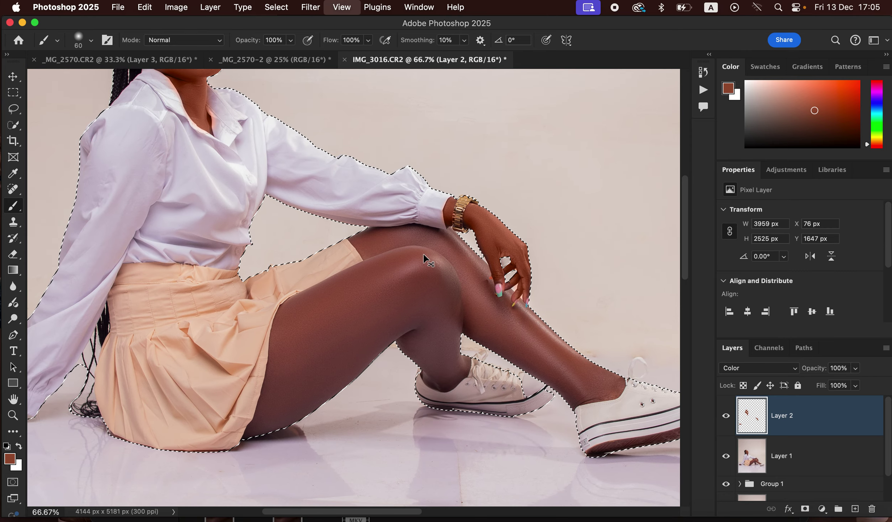
key("super+minus")
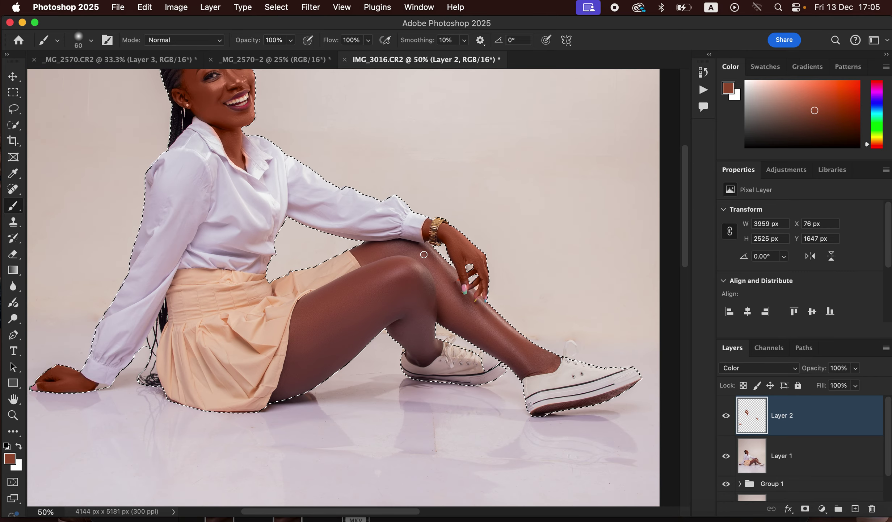
key("bracketright")
key("bracketright")
key("bracketright")
key("bracketright")
key("bracketright")
key("bracketright")
key("bracketright")
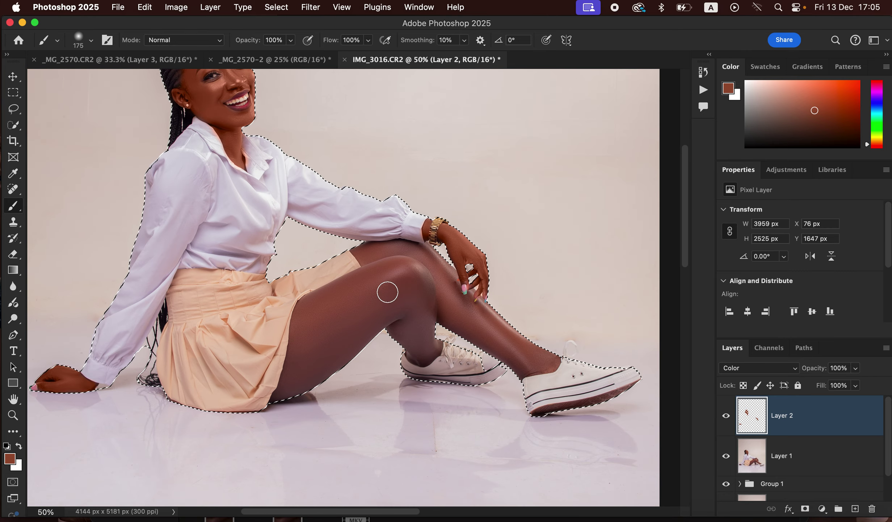
key("bracketright")
key("bracketright")
key("bracketright")
mouse_move(363, 291)
left_mouse_down()
mouse_move(324, 300)
mouse_move(297, 381)
mouse_move(328, 351)
mouse_move(291, 392)
mouse_move(406, 298)
mouse_move(384, 258)
mouse_move(412, 264)
left_mouse_up()
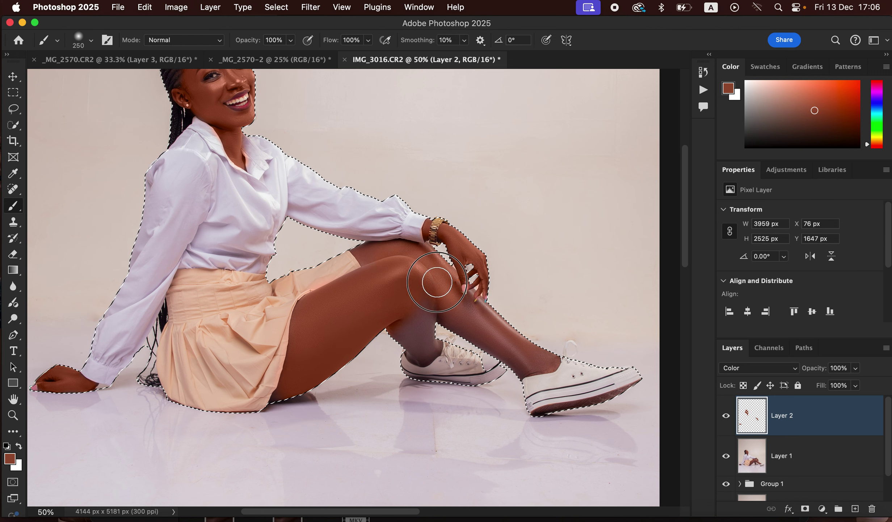
mouse_move(468, 308)
left_mouse_down()
mouse_move(544, 360)
mouse_move(433, 298)
mouse_move(416, 328)
mouse_move(422, 351)
mouse_move(423, 323)
mouse_move(427, 341)
mouse_move(413, 315)
mouse_move(389, 308)
mouse_move(309, 364)
left_mouse_up()
Step: Reduce the brush to 90 px and cover the missed strip of the far thigh beside the skirt hem
key("super+equal")
key("super+equal")
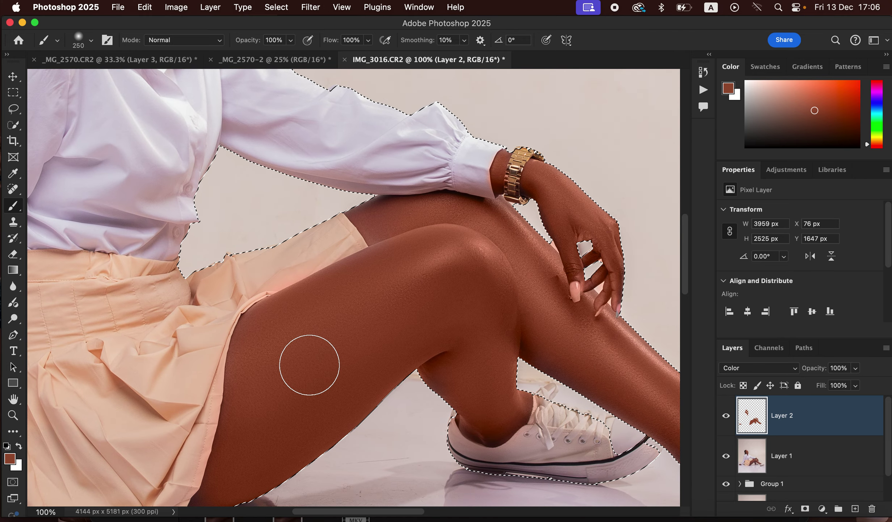
key("bracketleft")
key("bracketleft")
key("bracketleft")
key("bracketleft")
key("bracketleft")
key("bracketleft")
key("bracketleft")
key("bracketleft")
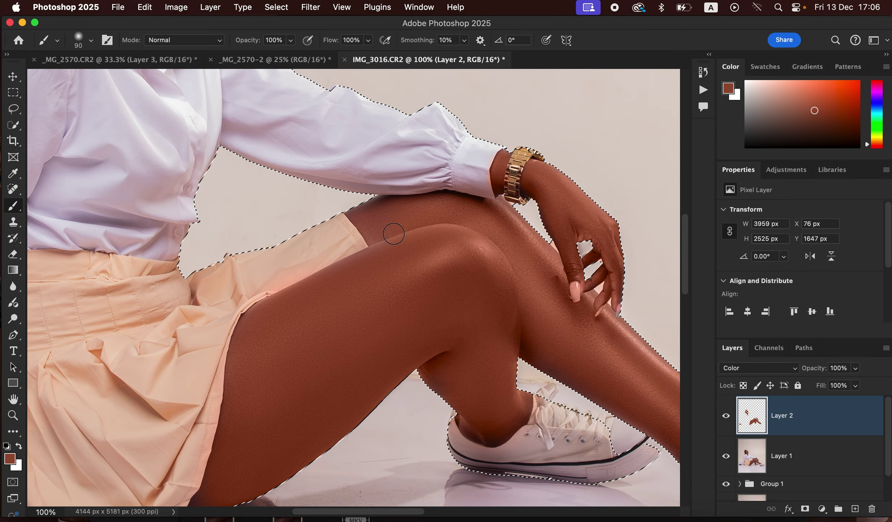
mouse_move(374, 222)
left_mouse_down()
mouse_move(387, 209)
mouse_move(377, 213)
mouse_move(378, 236)
mouse_move(369, 228)
mouse_move(415, 235)
left_mouse_up()
Step: Fill in the remaining uncolored skin along the thigh's underside and around the ankles with a 70 px brush
left_click_drag(410, 350, 497, 225)
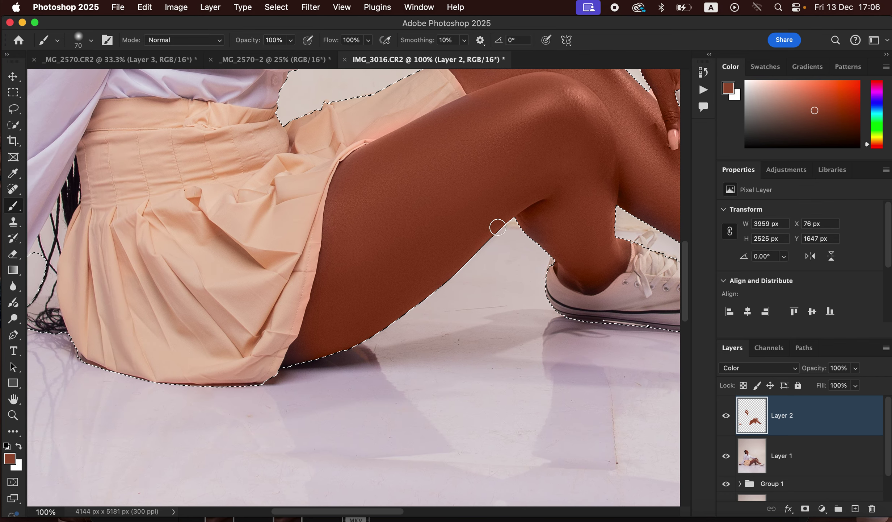
mouse_move(325, 308)
left_mouse_down()
mouse_move(299, 355)
mouse_move(331, 312)
mouse_move(367, 187)
mouse_move(520, 198)
mouse_move(579, 269)
mouse_move(576, 279)
mouse_move(589, 283)
mouse_move(611, 253)
mouse_move(593, 237)
mouse_move(542, 255)
mouse_move(457, 291)
mouse_move(523, 305)
mouse_move(471, 304)
left_mouse_up()
mouse_move(574, 321)
left_mouse_down()
mouse_move(610, 339)
mouse_move(604, 344)
left_mouse_up()
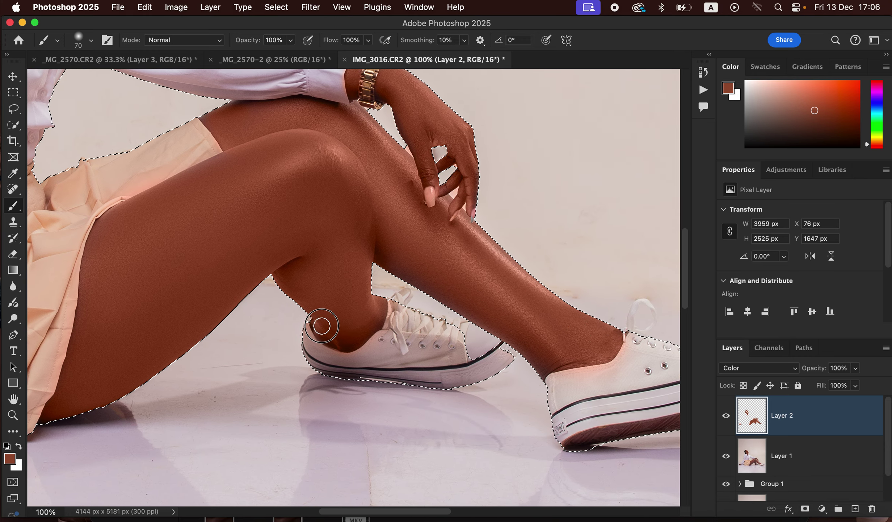
left_click_drag(379, 228, 478, 332)
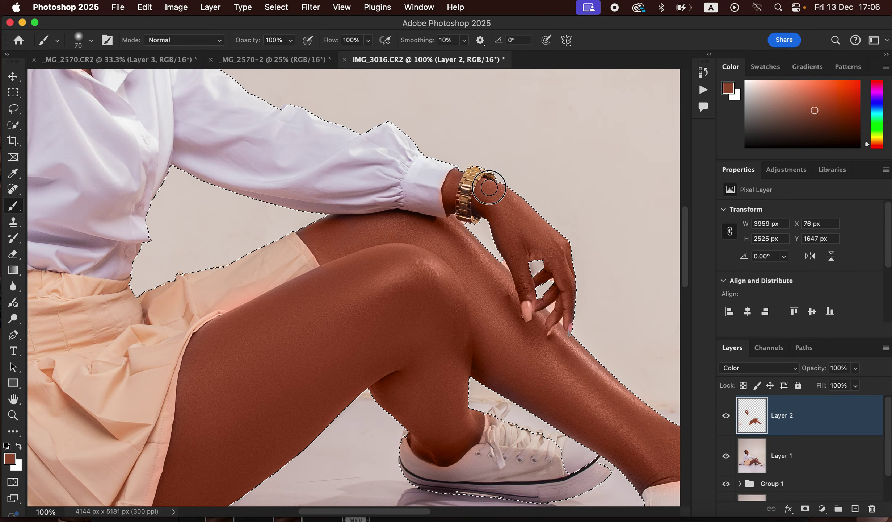
left_click_drag(313, 224, 504, 328)
scroll(424, 275, "up", 10)
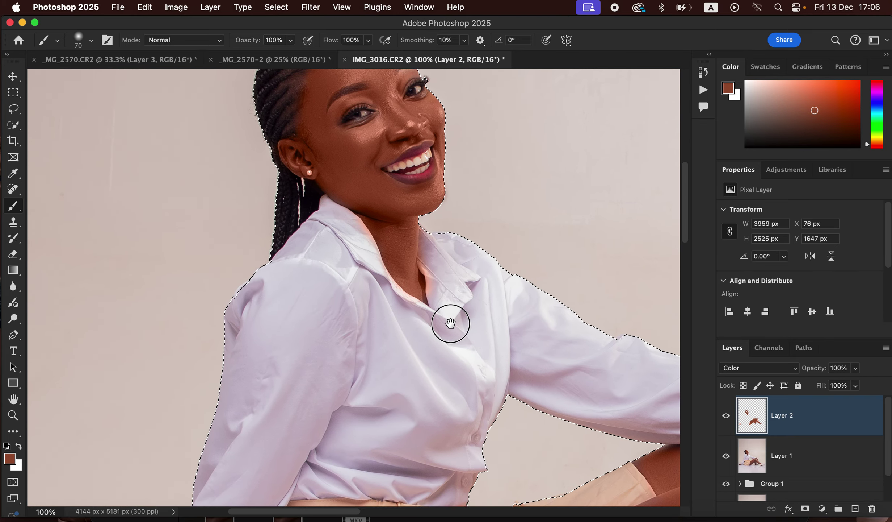
left_click_drag(437, 290, 452, 330)
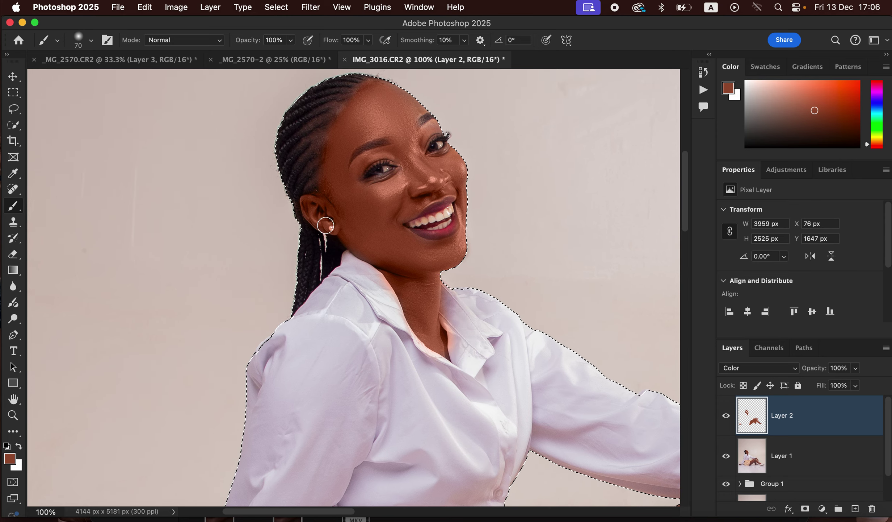
Step: Erase the skin color that spilled onto the white shirt collar with a 30 px eraser
left_click(14, 254)
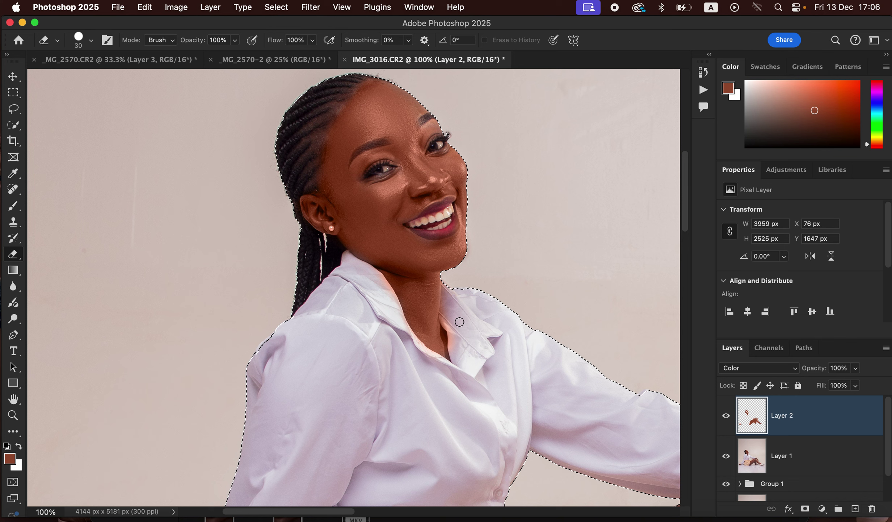
mouse_move(446, 316)
left_mouse_down()
mouse_move(454, 349)
mouse_move(447, 294)
mouse_move(446, 323)
mouse_move(443, 315)
mouse_move(460, 363)
mouse_move(454, 351)
left_mouse_up()
mouse_move(390, 310)
left_mouse_down()
mouse_move(379, 279)
mouse_move(423, 354)
mouse_move(438, 359)
mouse_move(383, 314)
mouse_move(351, 264)
mouse_move(385, 291)
left_mouse_up()
Step: Erase the skin color spill from the skirt along the edge of the near thigh
scroll(458, 409, "down", 10)
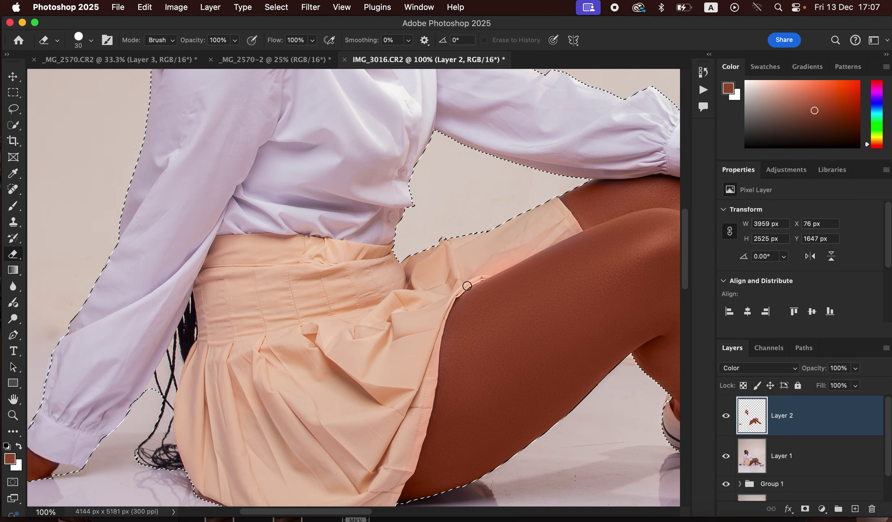
mouse_move(468, 286)
left_mouse_down()
mouse_move(566, 234)
mouse_move(564, 213)
mouse_move(574, 232)
mouse_move(575, 223)
mouse_move(577, 233)
mouse_move(507, 263)
mouse_move(514, 260)
mouse_move(494, 258)
mouse_move(436, 312)
left_mouse_up()
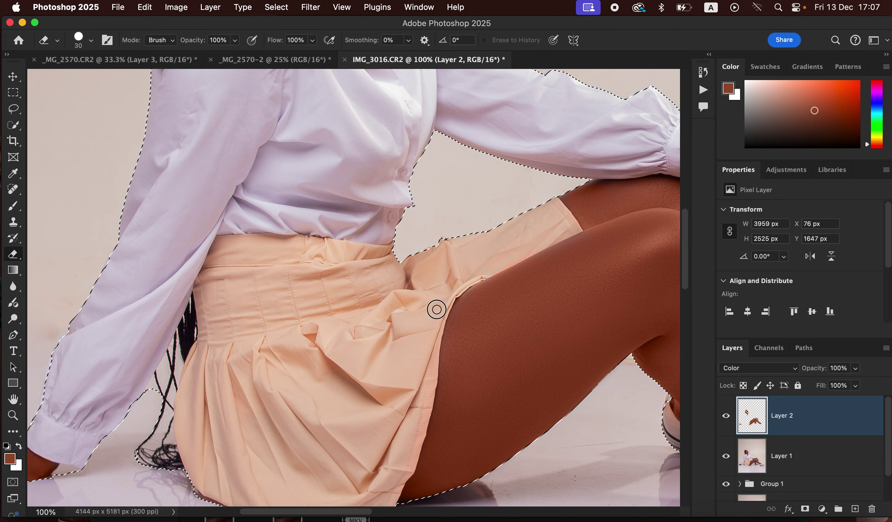
mouse_move(336, 343)
left_mouse_down()
mouse_move(363, 280)
mouse_move(430, 261)
left_mouse_up()
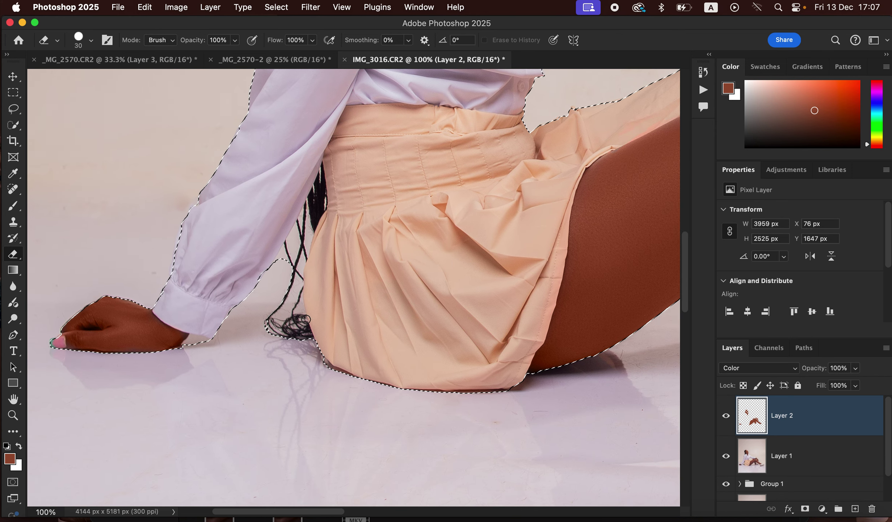
Step: Erase the skin color spill from the far sneaker and from the thumbnail of the hand on the knee
left_click_drag(464, 297, 335, 334)
scroll(335, 334, "right", 5)
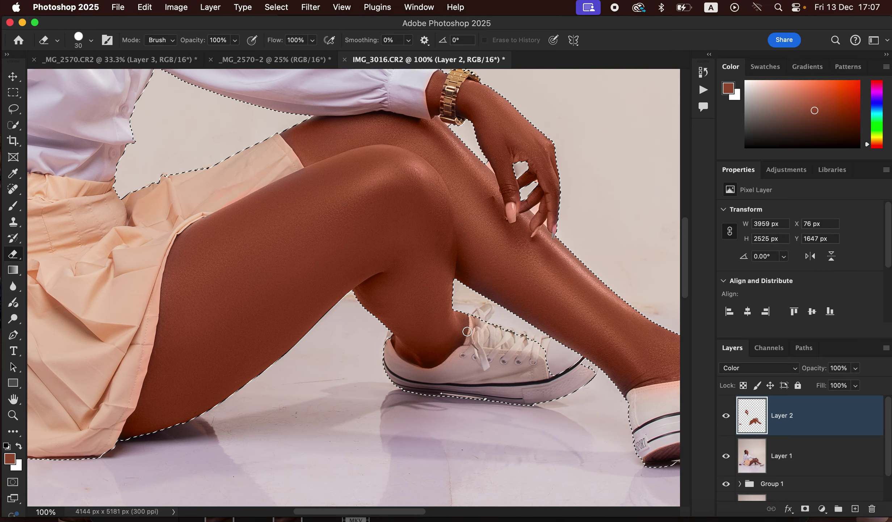
mouse_move(472, 329)
left_mouse_down()
mouse_move(466, 354)
mouse_move(427, 371)
mouse_move(398, 363)
mouse_move(387, 345)
mouse_move(407, 372)
mouse_move(400, 362)
mouse_move(430, 371)
mouse_move(414, 369)
mouse_move(448, 366)
mouse_move(465, 353)
mouse_move(448, 378)
mouse_move(410, 379)
mouse_move(464, 345)
mouse_move(458, 354)
mouse_move(474, 329)
left_mouse_up()
scroll(424, 312, "right", 5)
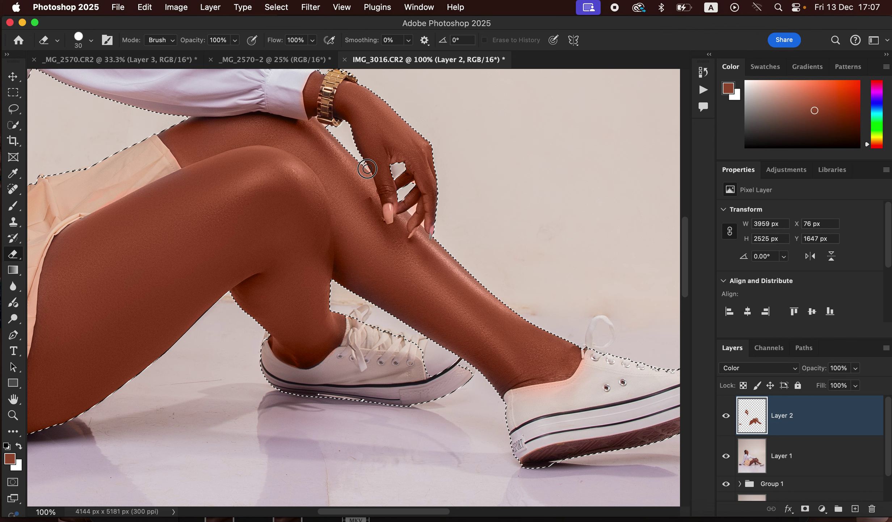
left_click_drag(389, 211, 388, 220)
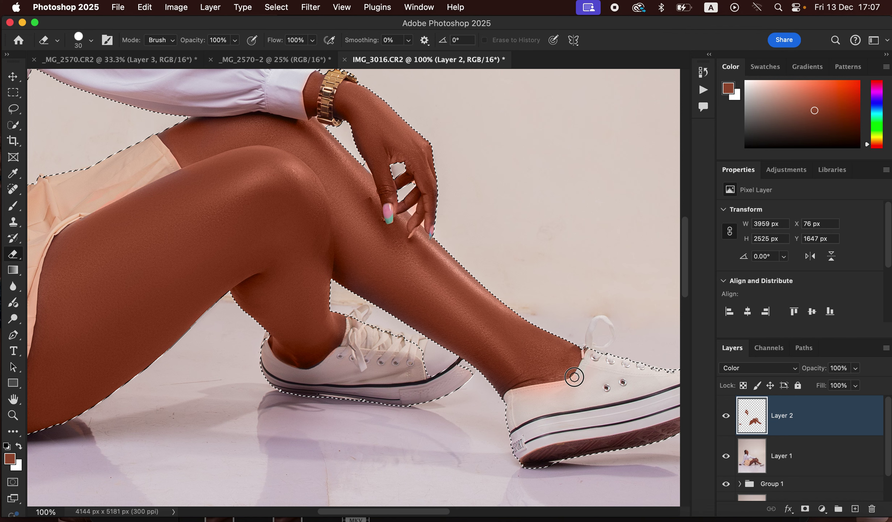
Step: Erase the skin color spill from the ankle edge of the near sneaker and clear the selection around the subject
mouse_move(573, 375)
left_mouse_down()
mouse_move(546, 394)
mouse_move(590, 380)
mouse_move(515, 391)
mouse_move(576, 380)
mouse_move(592, 359)
mouse_move(576, 384)
mouse_move(522, 412)
left_mouse_up()
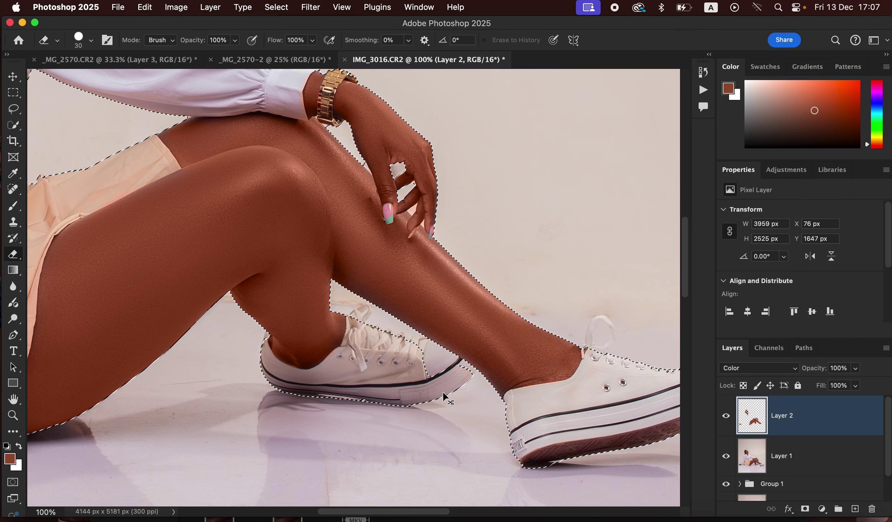
key("super+minus")
key("super+minus")
key("super+minus")
key("super+minus")
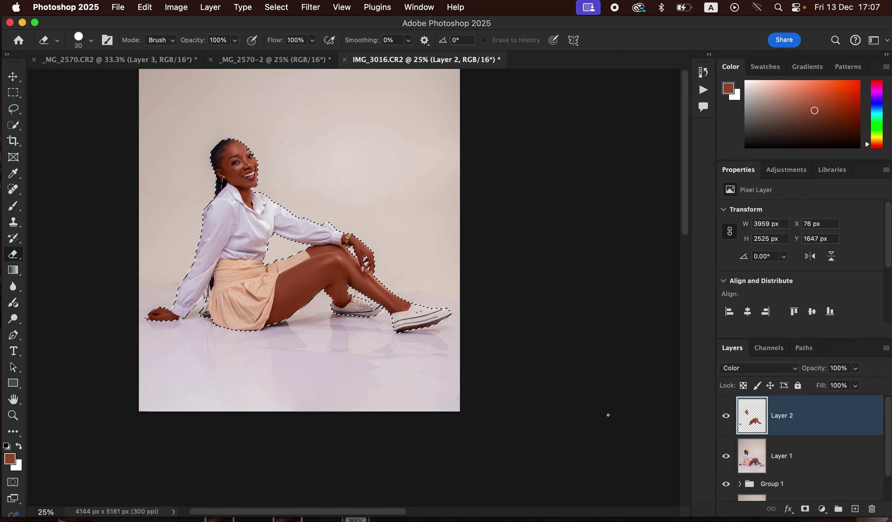
key("super+d")
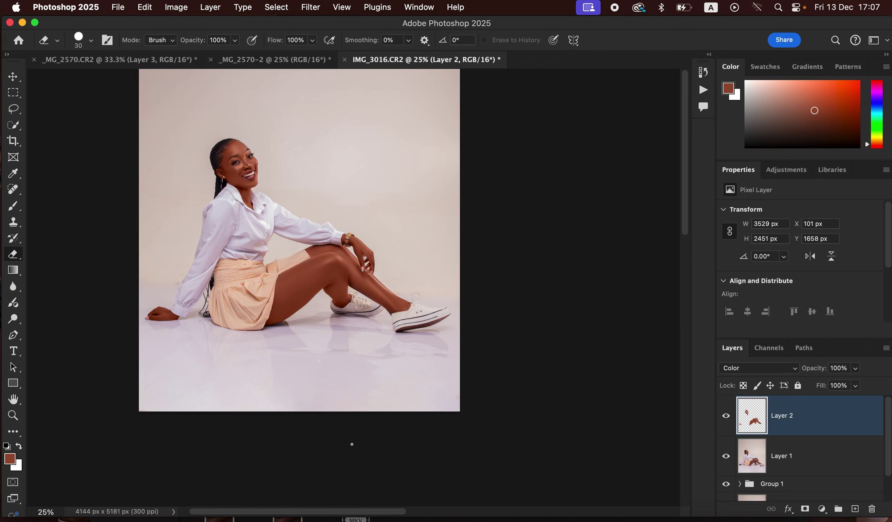
Step: Reduce the opacity of the Color-mode skin layer to 58%, comparing the photo with the layer hidden and shown
key("super+equal")
key("super+equal")
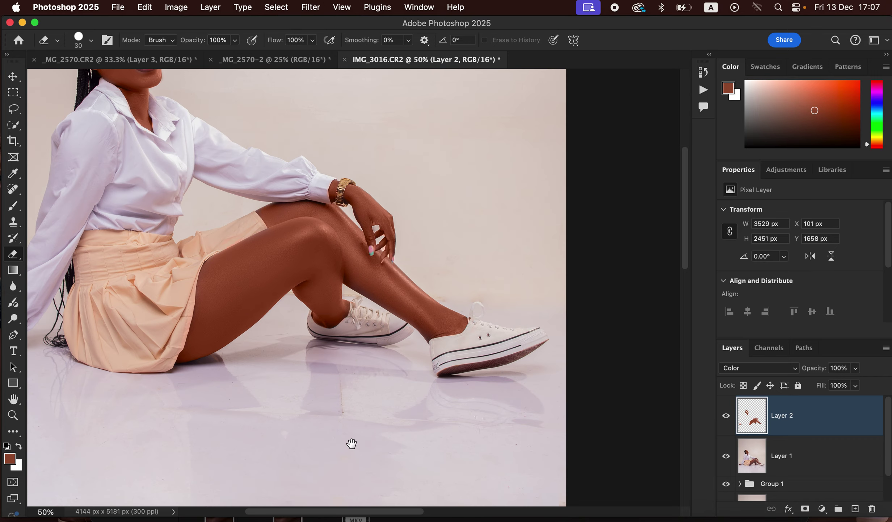
left_click_drag(313, 237, 507, 311)
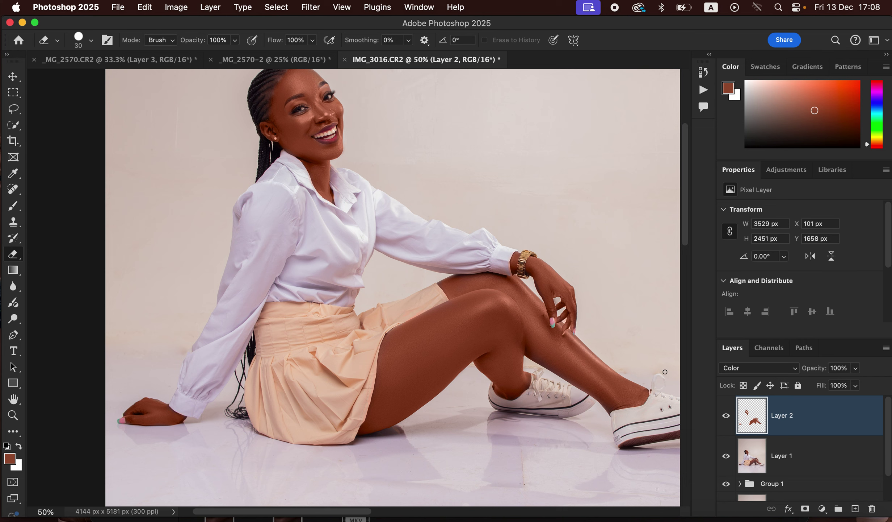
left_click(856, 369)
left_click_drag(848, 383, 829, 384)
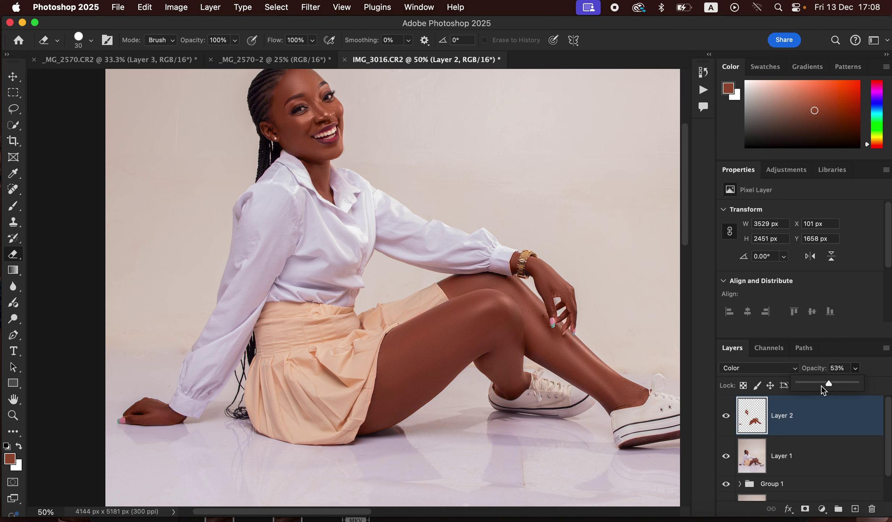
key("super+minus")
key("super+minus")
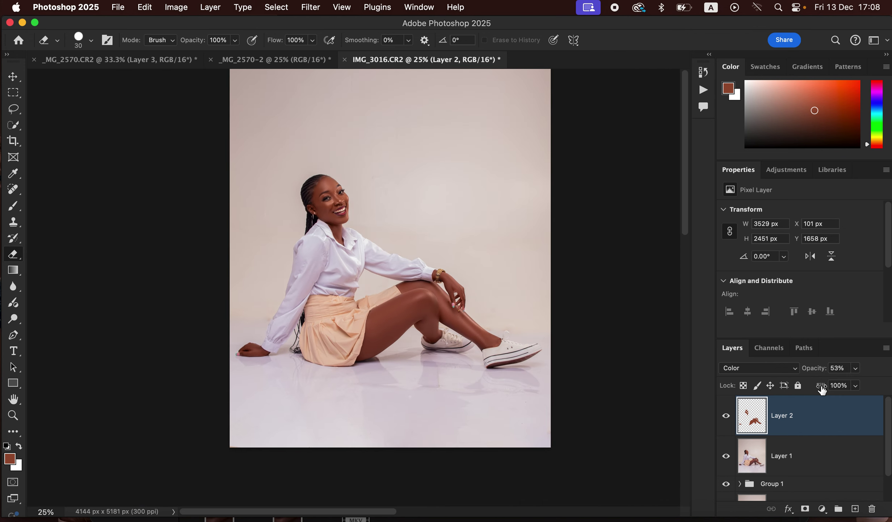
key("super+plus")
left_click(726, 416)
left_click(726, 420)
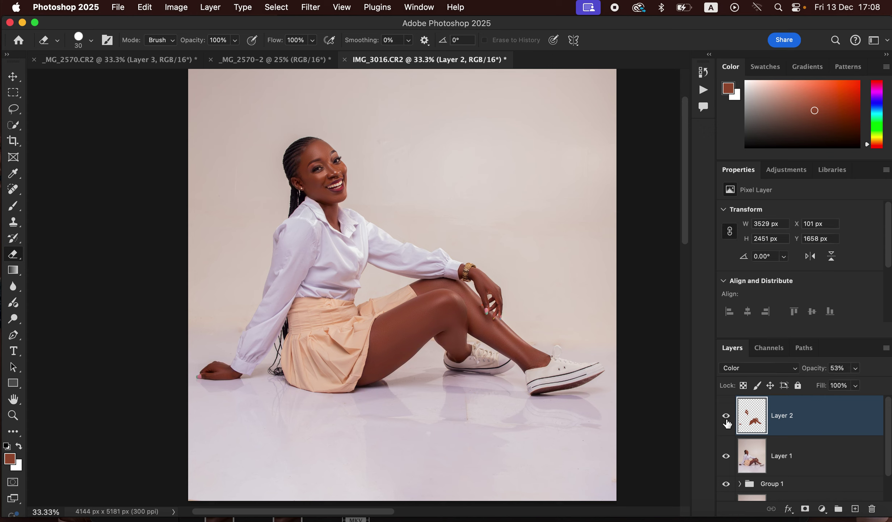
left_click(727, 420)
left_click_drag(855, 369, 858, 388)
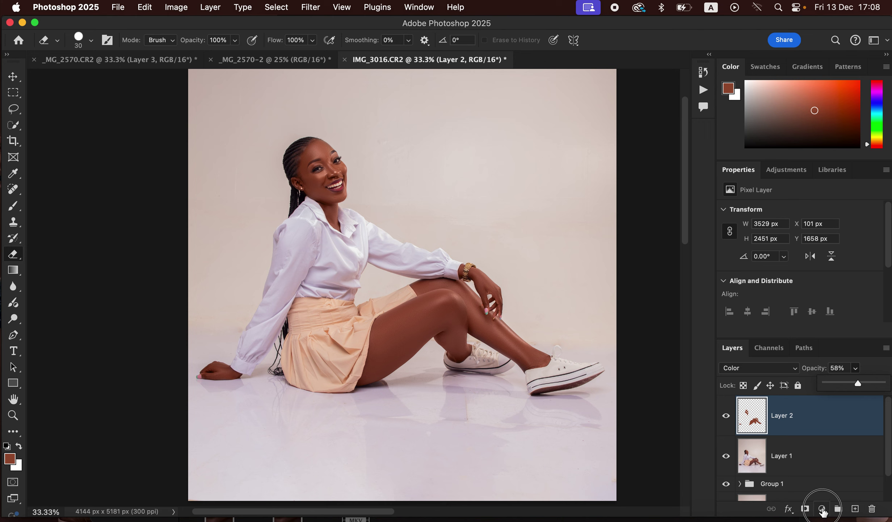
Step: Add a Hue/Saturation adjustment layer above the skin color layer and set the Reds lightness to -8
left_click(823, 509)
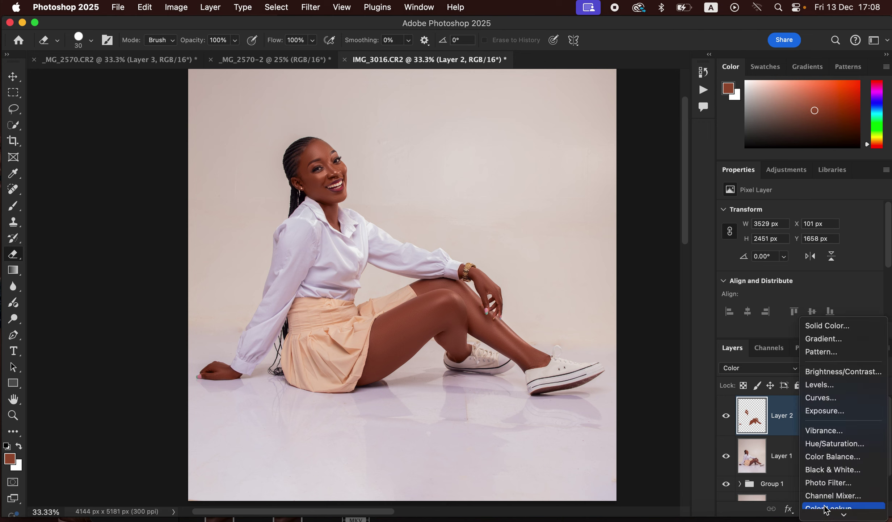
left_click(832, 444)
left_click(778, 229)
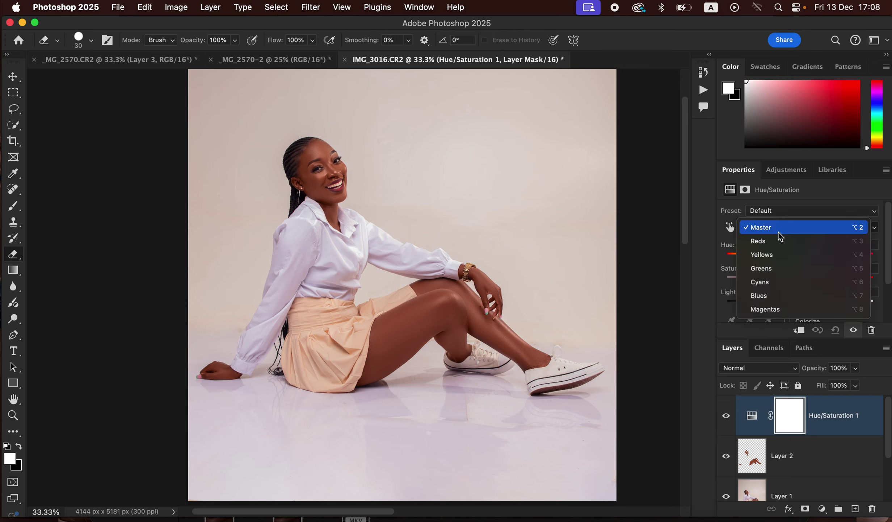
left_click(779, 241)
mouse_move(800, 307)
left_mouse_down()
mouse_move(787, 304)
mouse_move(795, 306)
left_mouse_up()
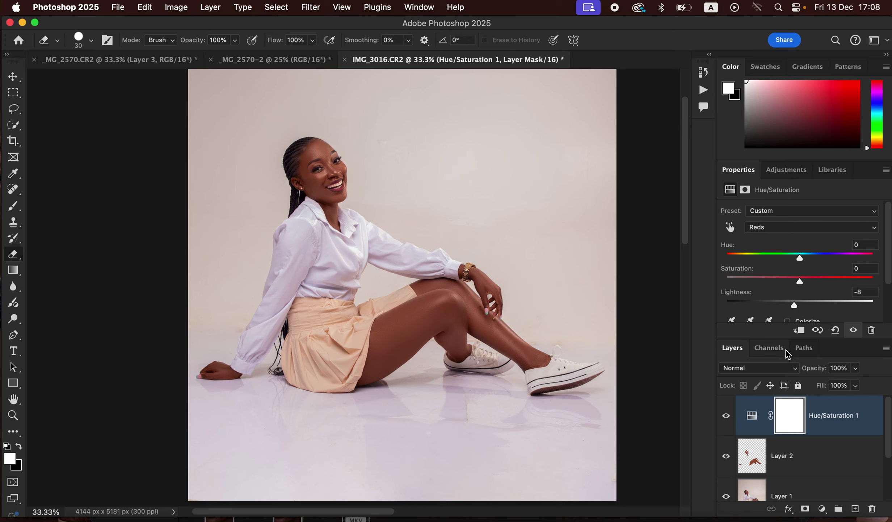
Step: Add a Black & White adjustment layer on top, blended in Multiply mode at 4% opacity
left_click(823, 508)
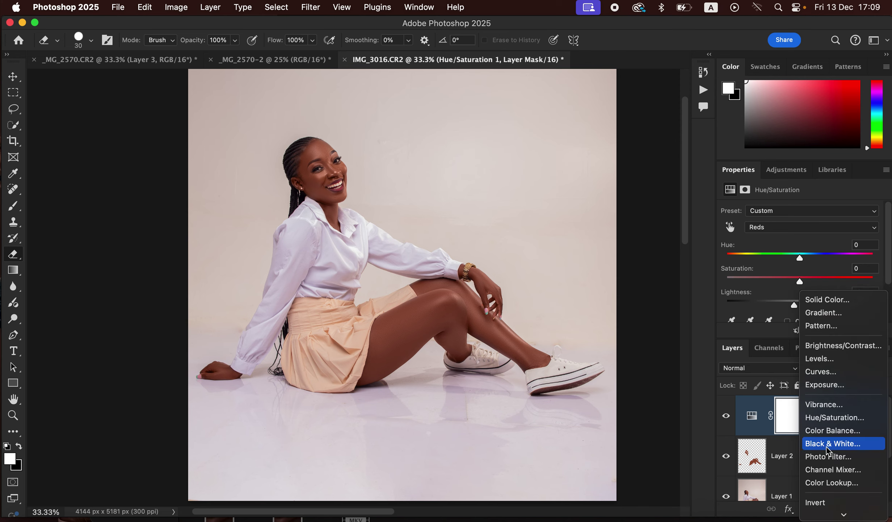
left_click(831, 443)
left_click(766, 374)
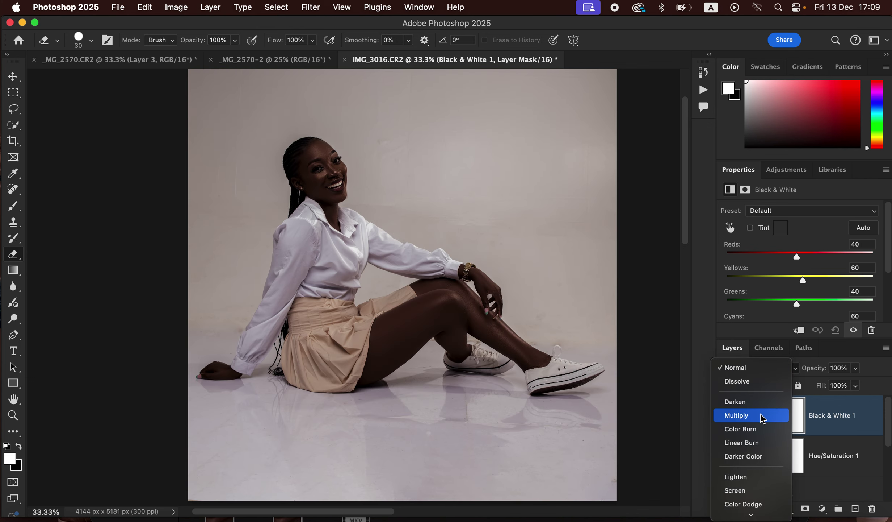
left_click(763, 415)
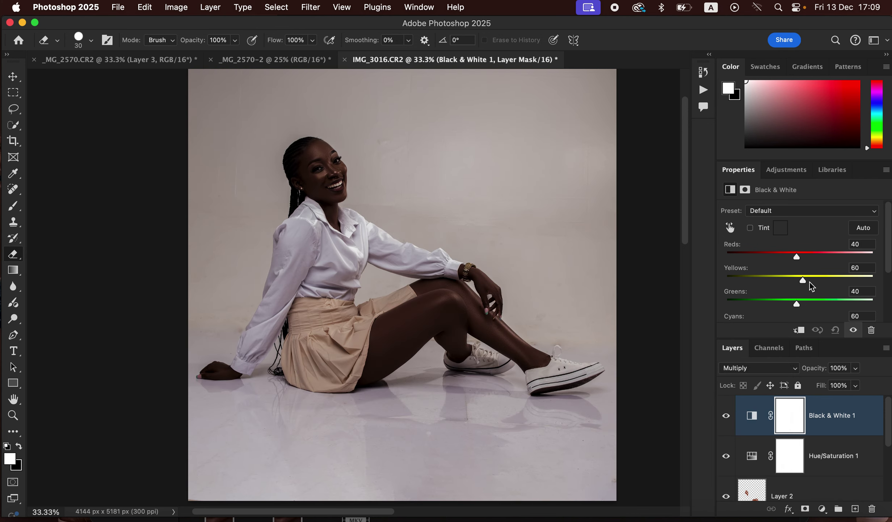
left_click(855, 369)
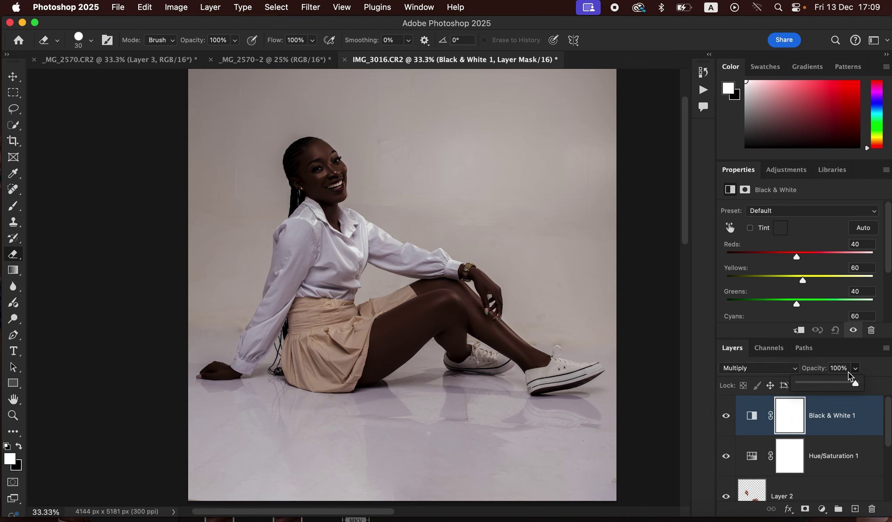
left_click(802, 387)
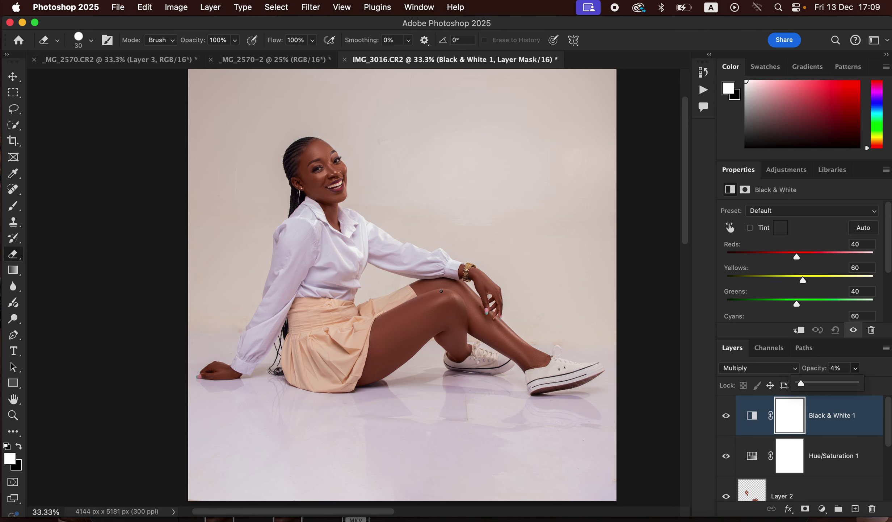
key("super+minus")
key("super+minus")
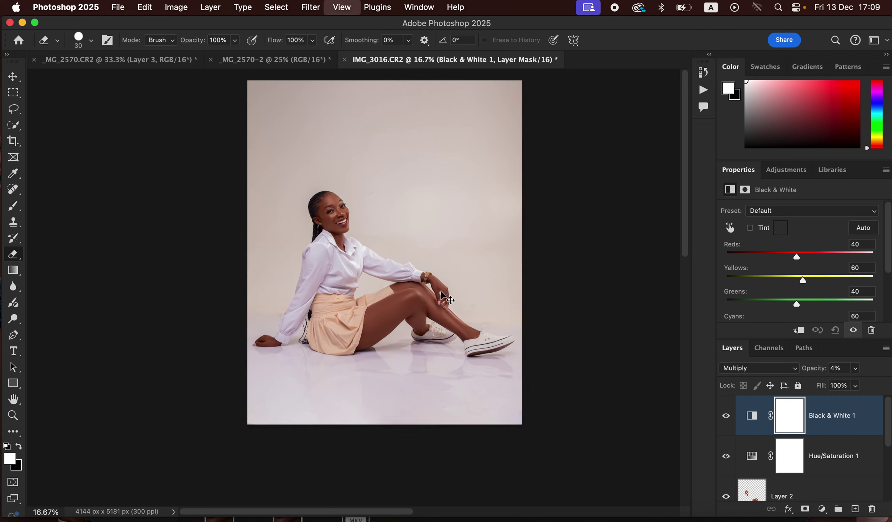
key("super+plus")
key("super+plus")
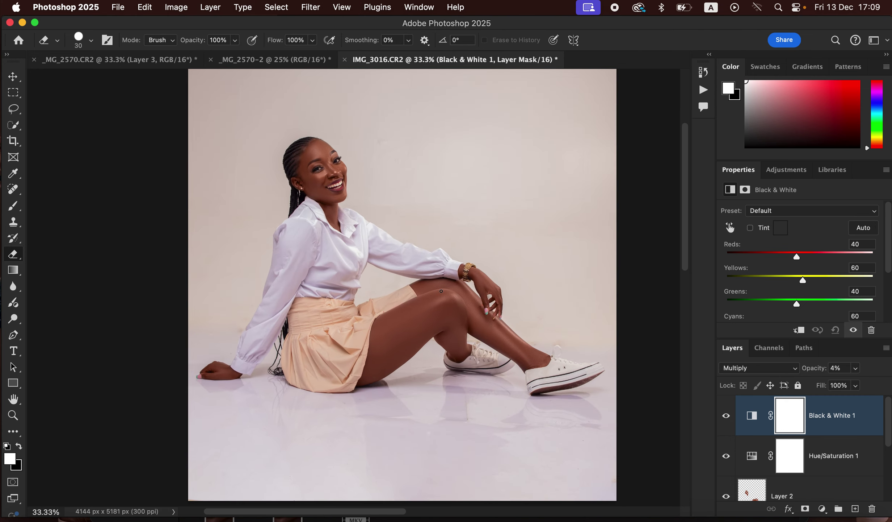
Step: Add a Color Balance adjustment layer and shift the midtones slightly from magenta toward green
left_click(823, 509)
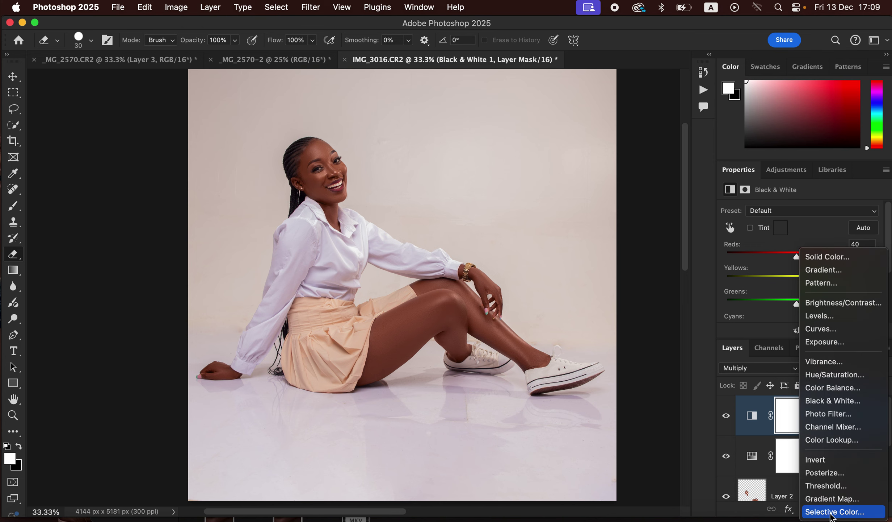
left_click(833, 388)
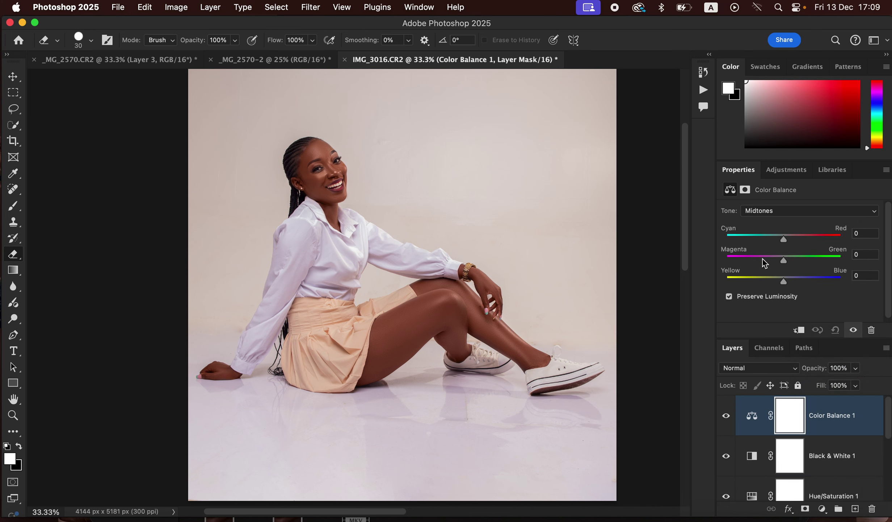
left_click_drag(785, 263, 790, 264)
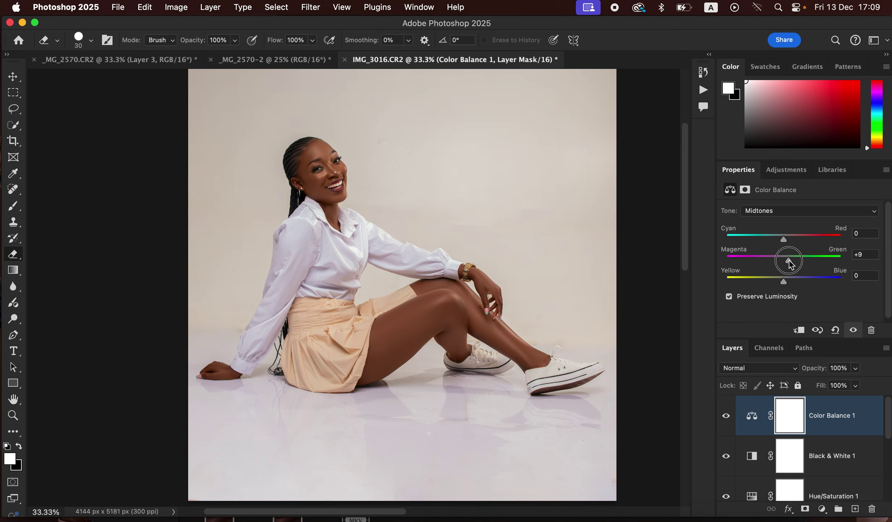
left_click_drag(791, 264, 790, 265)
left_click_drag(786, 261, 788, 267)
Step: Add a Selective Color adjustment layer and set cyan to +1% in the Blacks
left_click(822, 508)
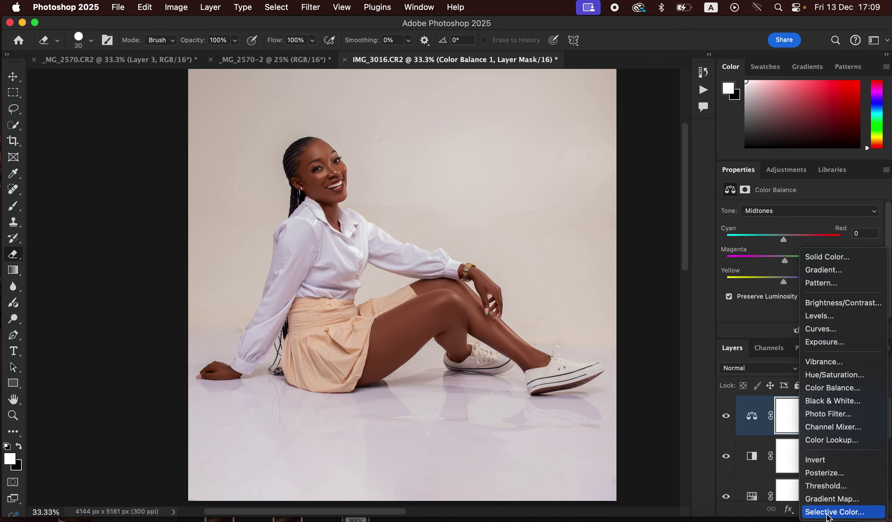
left_click(831, 511)
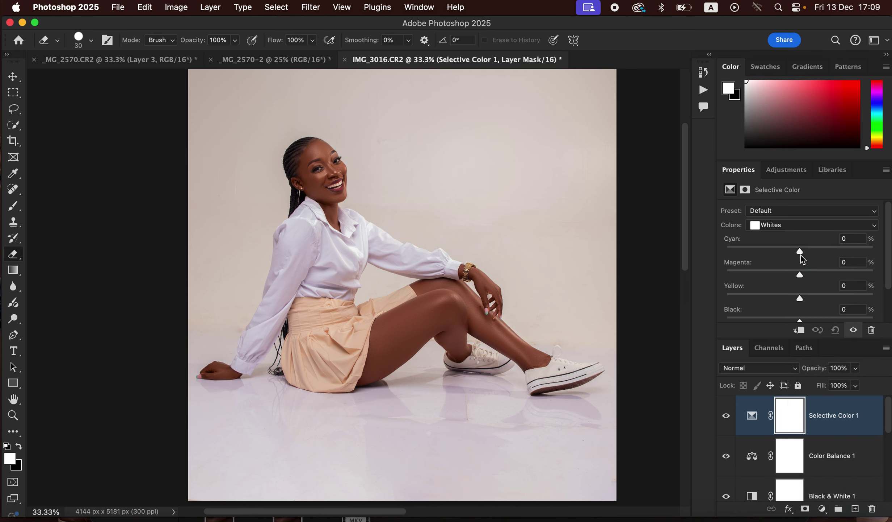
left_click(799, 226)
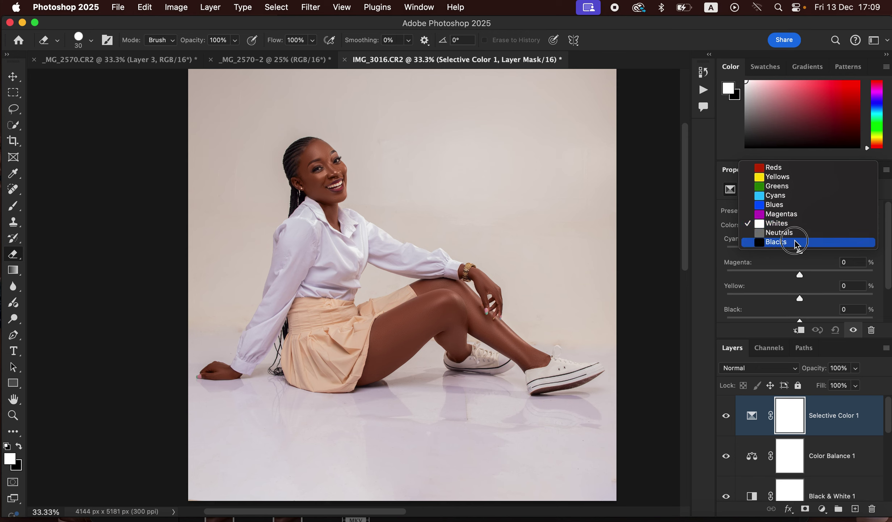
left_click(800, 241)
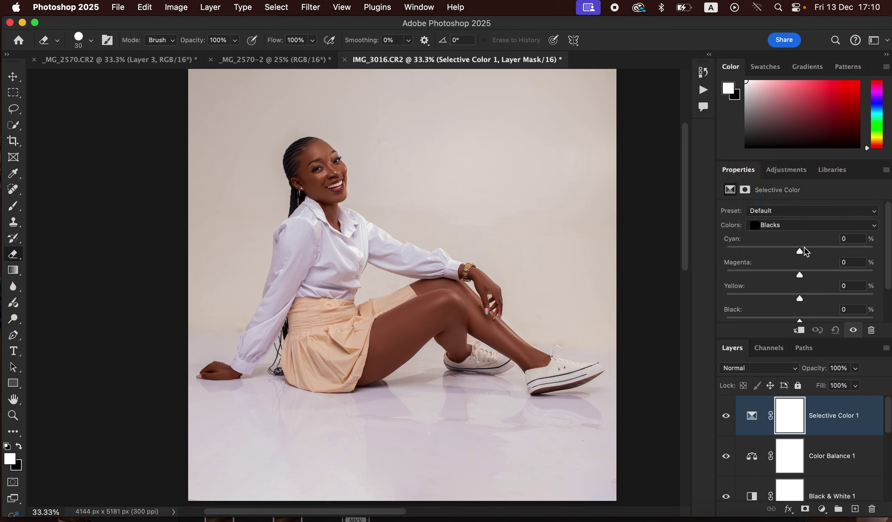
mouse_move(801, 251)
left_mouse_down()
mouse_move(811, 253)
mouse_move(800, 251)
left_mouse_up()
left_click(784, 226)
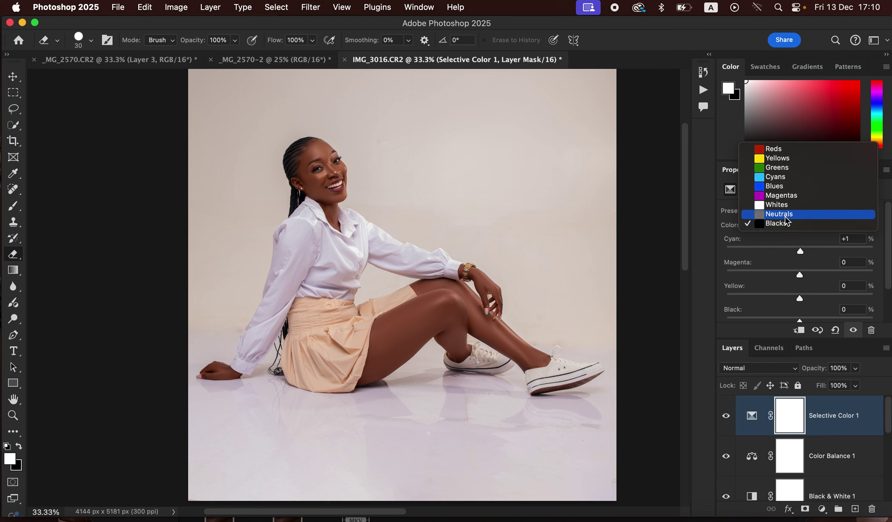
left_click(822, 508)
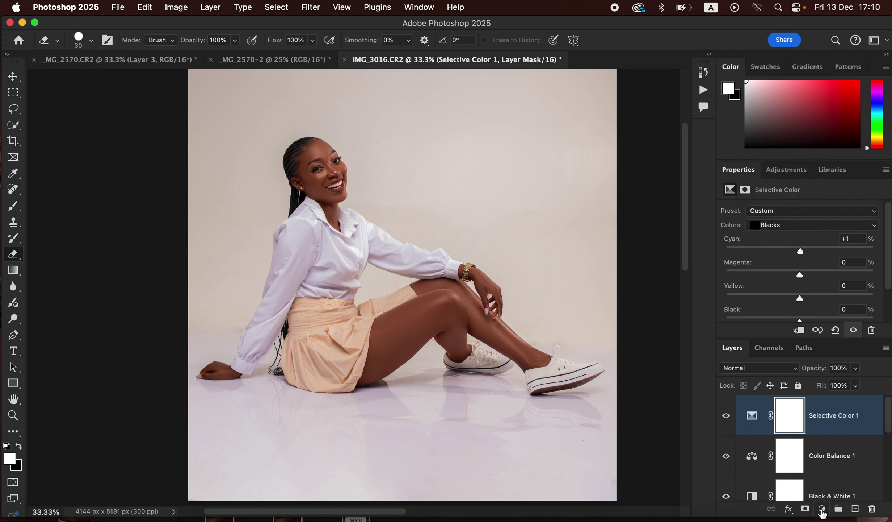
Step: Add a second Selective Color adjustment layer and set yellow to -72% in the Whites
left_click(822, 508)
left_click(832, 510)
left_click(775, 225)
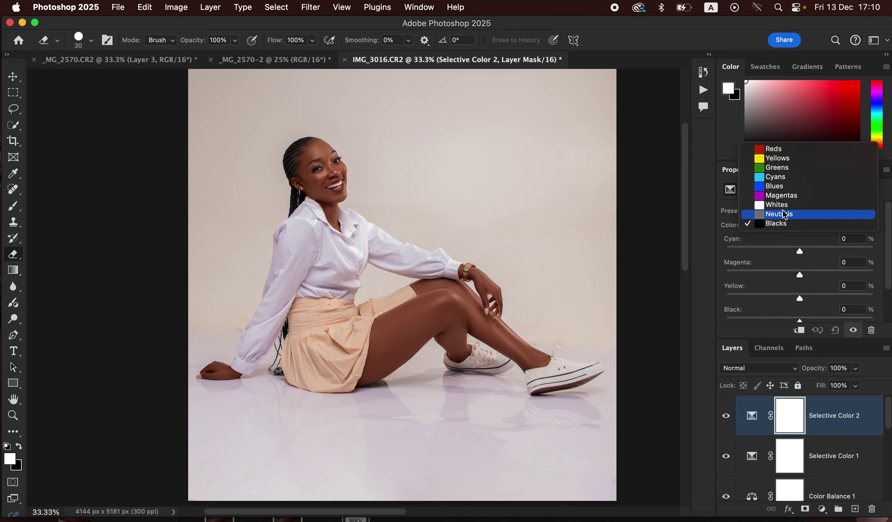
left_click(771, 204)
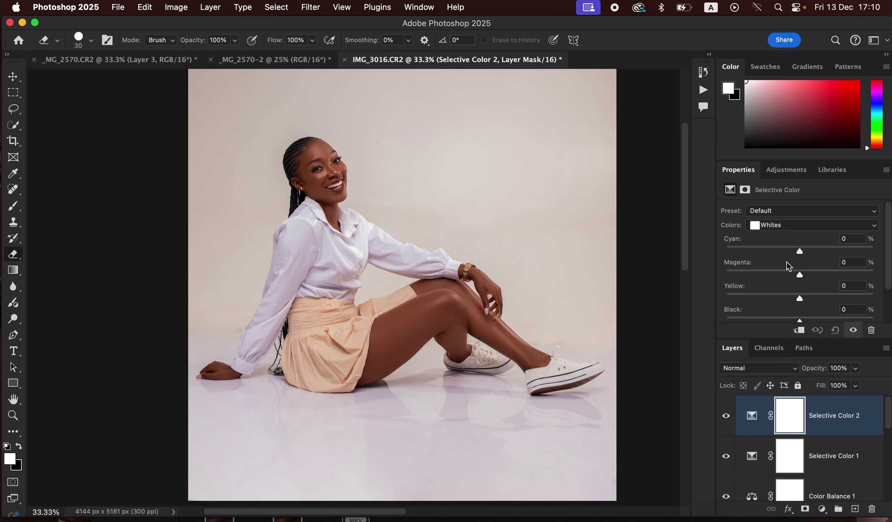
left_click(777, 228)
left_click(780, 228)
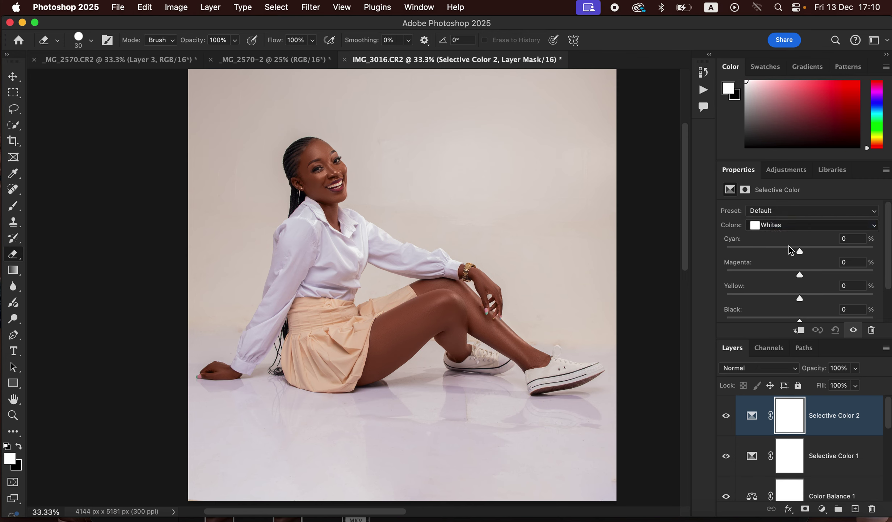
left_click_drag(800, 299, 757, 298)
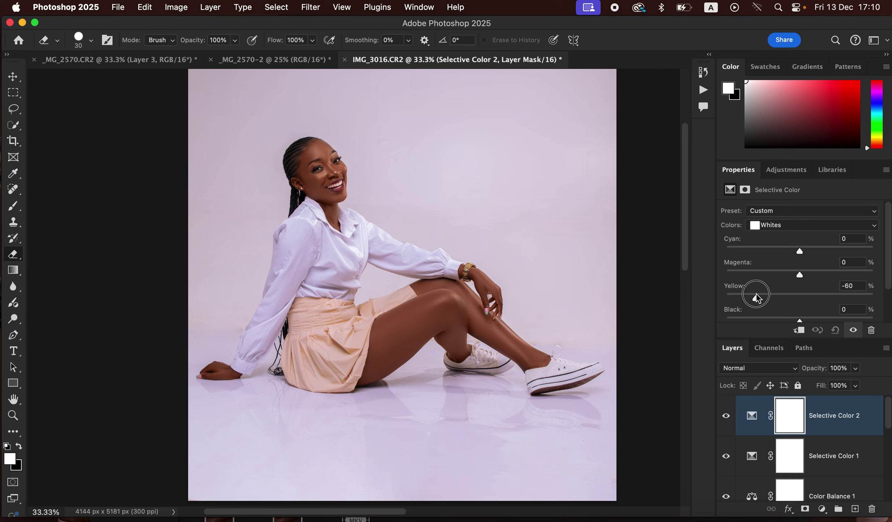
left_click_drag(758, 298, 747, 295)
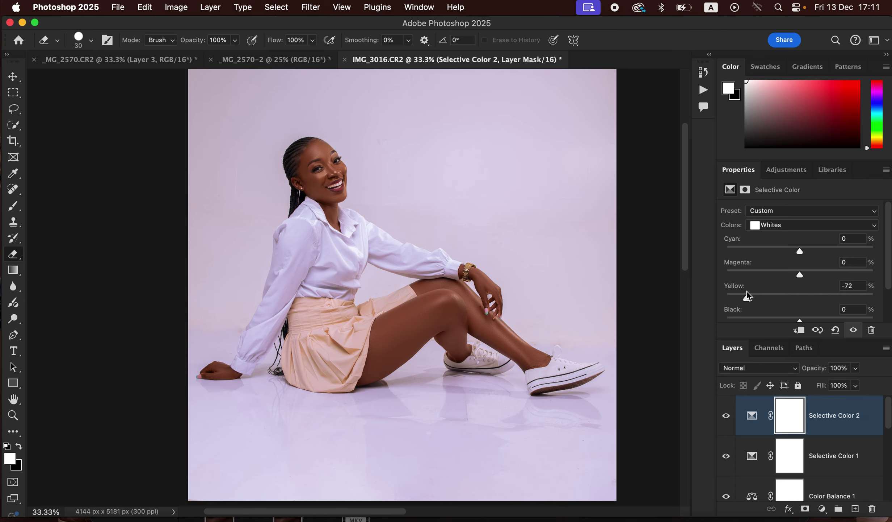
key("super+minus")
key("super+minus")
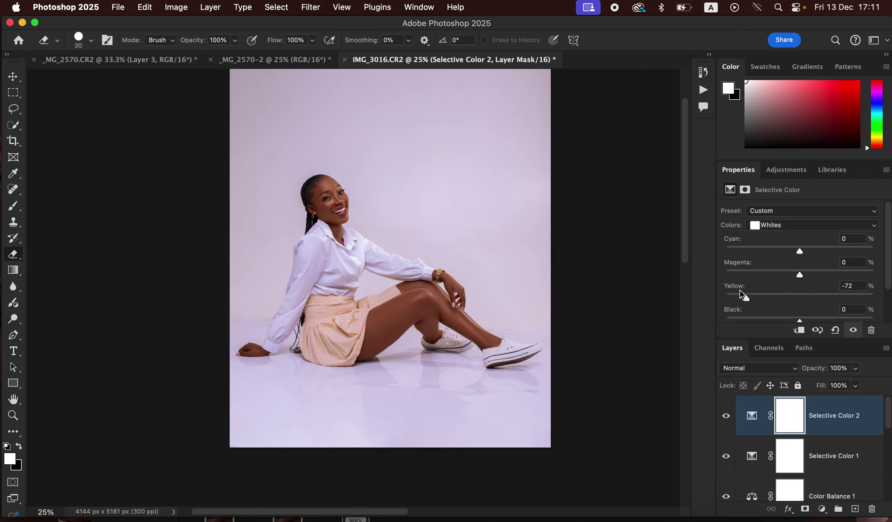
key("super+equal")
key("super+equal")
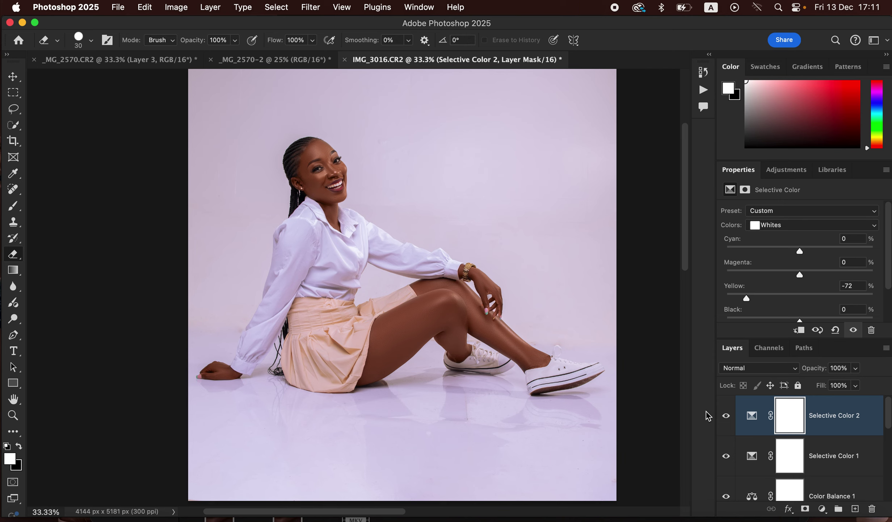
Step: Paint black over the skirt on the top Selective Color layer's mask with a soft brush at size 200
left_click(14, 207)
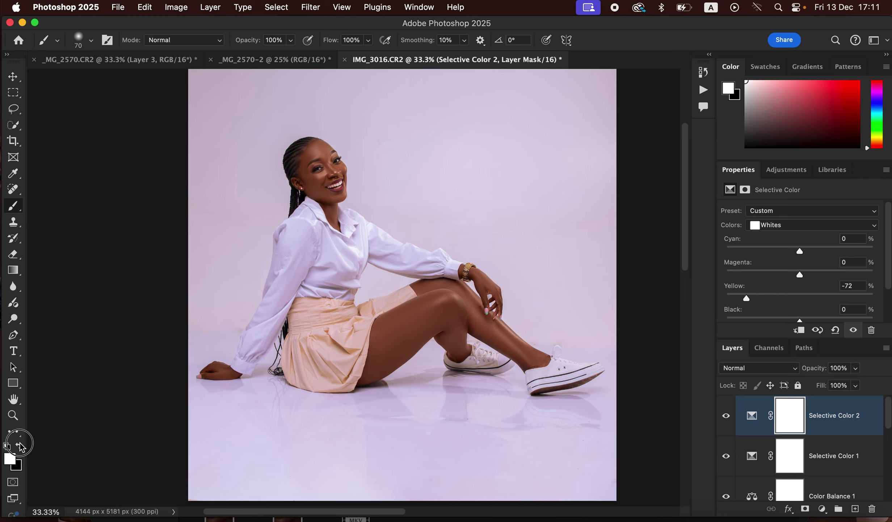
left_click(19, 445)
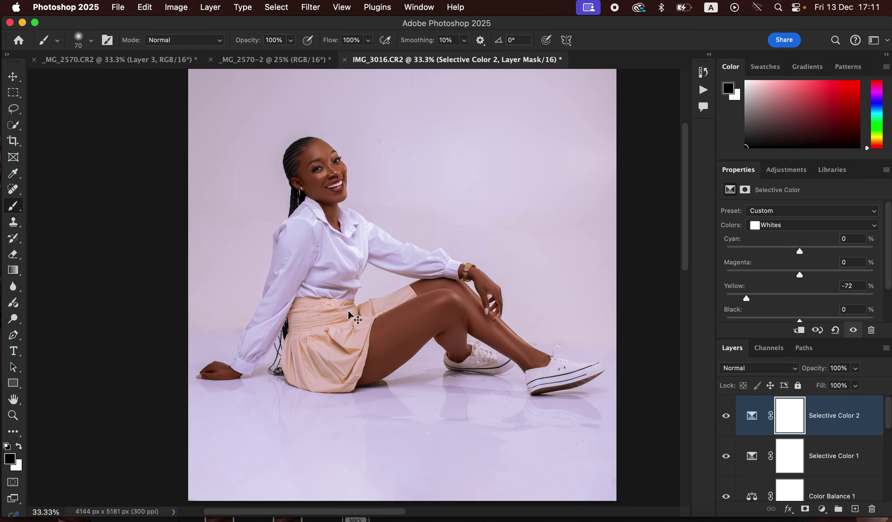
scroll(349, 310, "up", 1)
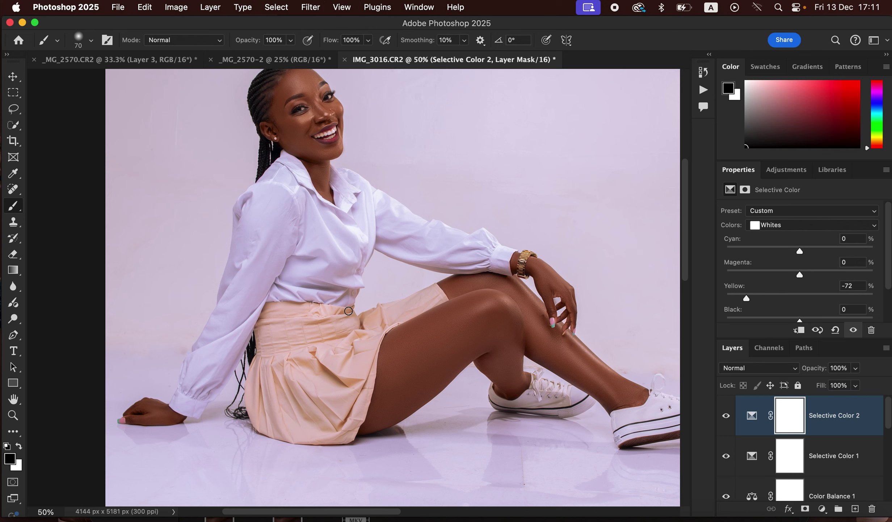
key("bracketright")
key("bracketright")
key("bracketright")
key("bracketright")
key("bracketright")
key("bracketright")
key("bracketright")
key("bracketright")
key("bracketleft")
mouse_move(305, 330)
left_mouse_down()
mouse_move(272, 317)
mouse_move(259, 394)
mouse_move(285, 423)
mouse_move(313, 426)
mouse_move(343, 406)
mouse_move(350, 412)
mouse_move(319, 409)
mouse_move(296, 386)
mouse_move(299, 353)
mouse_move(330, 318)
mouse_move(343, 325)
mouse_move(360, 374)
mouse_move(351, 399)
mouse_move(311, 422)
mouse_move(273, 405)
mouse_move(257, 416)
mouse_move(345, 426)
mouse_move(356, 355)
left_mouse_up()
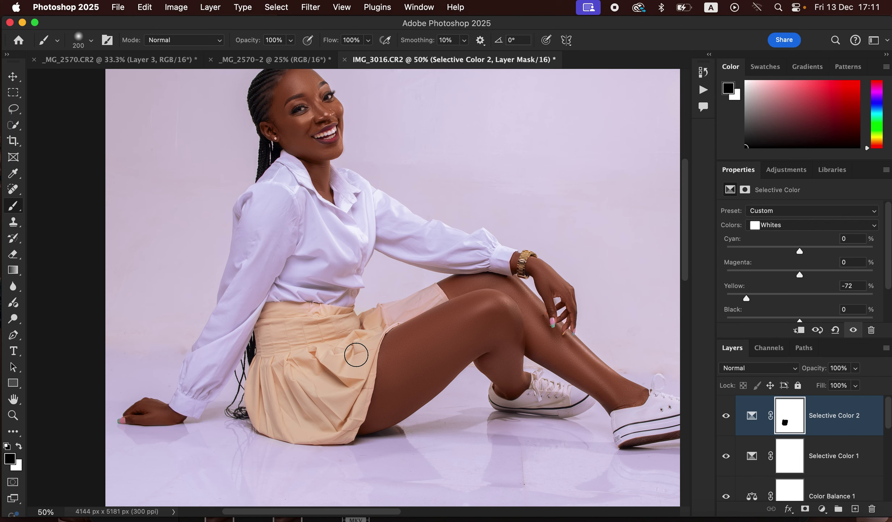
Step: Mask out the skirt's waistband, its remaining far section and the wristwatch from the Selective Color adjustment with a black brush at size 90
key("super+equal")
key("super+equal")
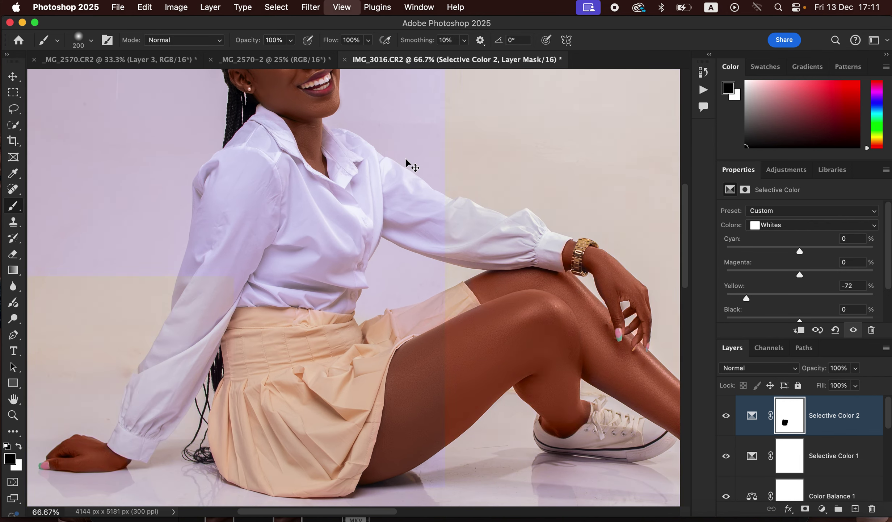
key("bracketleft")
key("bracketleft")
key("bracketleft")
key("bracketleft")
key("bracketleft")
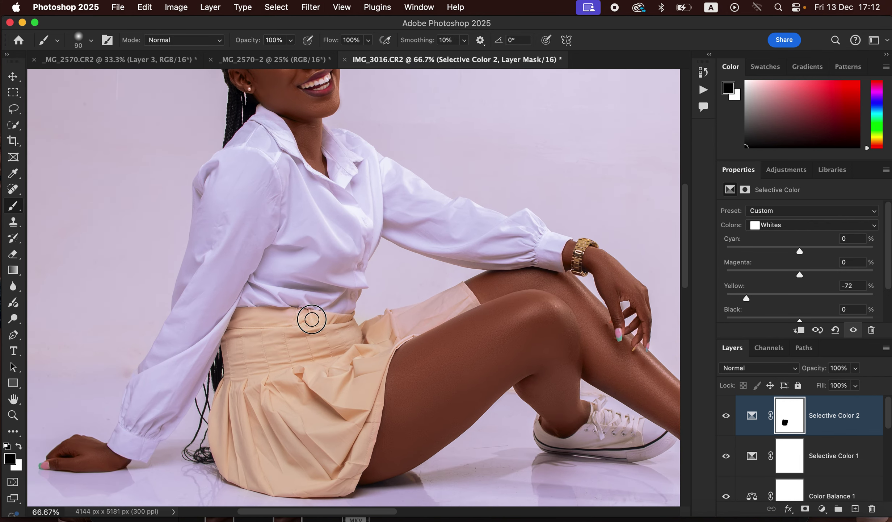
mouse_move(313, 319)
left_mouse_down()
mouse_move(374, 330)
mouse_move(470, 297)
mouse_move(395, 340)
mouse_move(463, 305)
mouse_move(466, 293)
mouse_move(364, 333)
mouse_move(261, 331)
mouse_move(231, 351)
mouse_move(241, 410)
mouse_move(274, 427)
mouse_move(219, 429)
mouse_move(227, 461)
mouse_move(338, 475)
mouse_move(332, 489)
mouse_move(369, 444)
mouse_move(378, 360)
mouse_move(392, 338)
mouse_move(462, 300)
mouse_move(428, 312)
left_mouse_up()
mouse_move(569, 262)
left_mouse_down()
mouse_move(582, 249)
mouse_move(578, 255)
left_mouse_up()
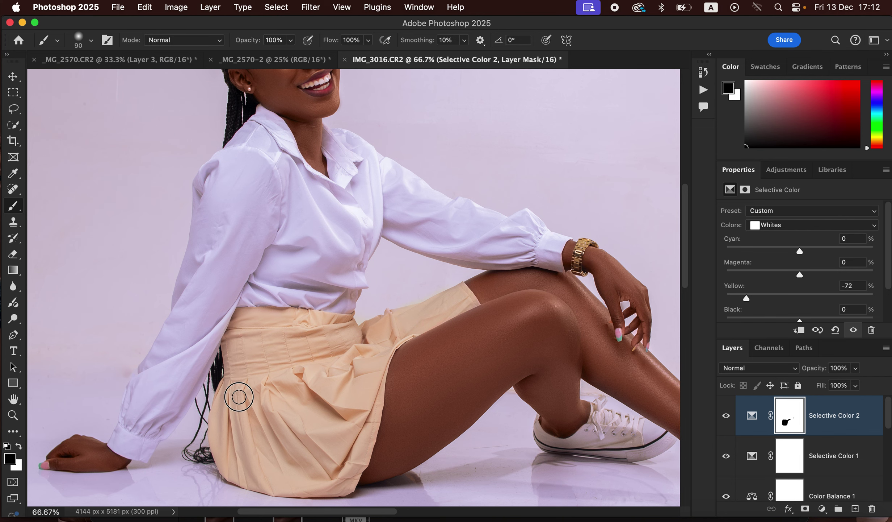
key("super+minus")
key("super+minus")
key("super+minus")
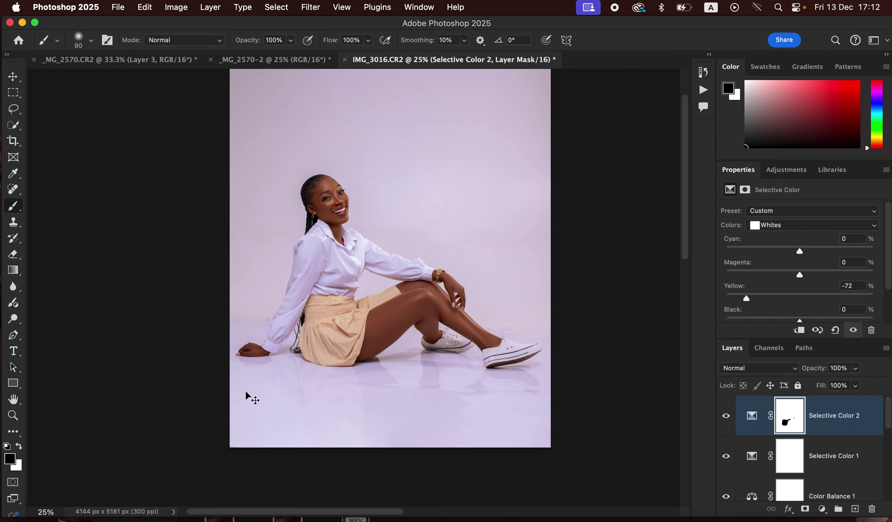
key("super+minus")
key("super+plus")
key("super+plus")
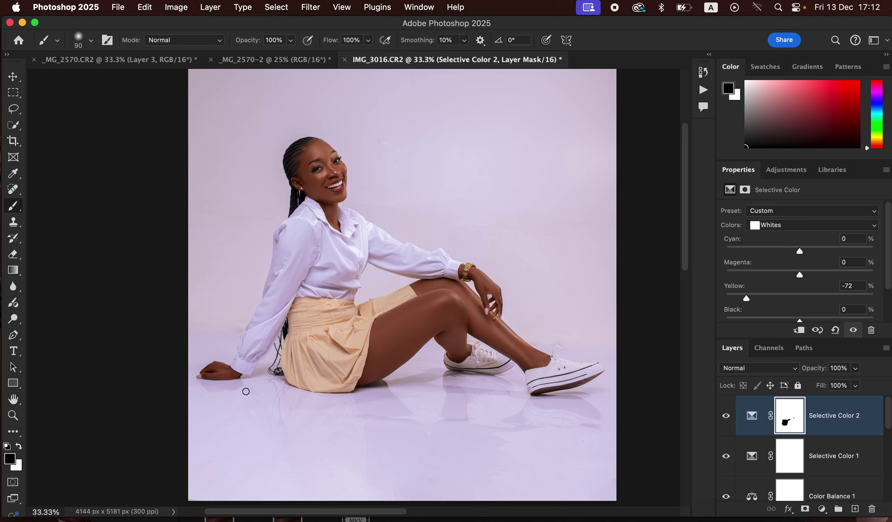
Step: Add a Levels adjustment layer on top with the black input at 9 and the white input at 244
left_click(822, 509)
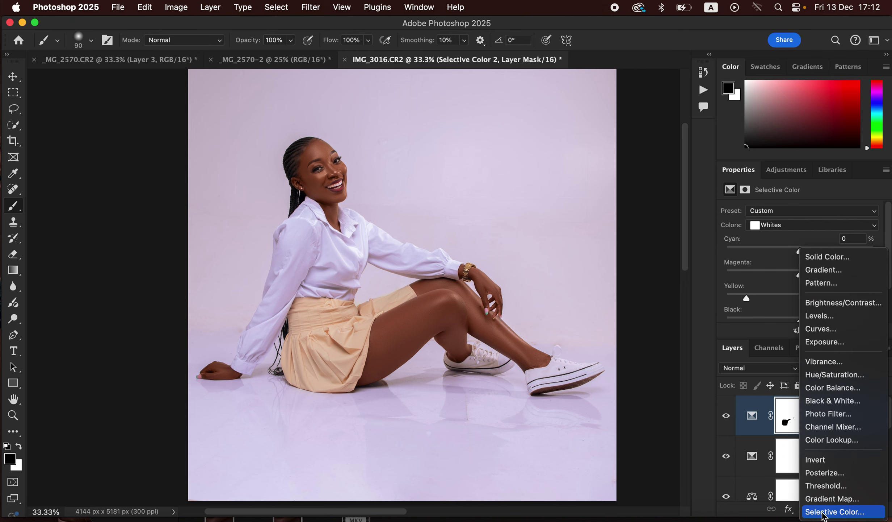
left_click(820, 315)
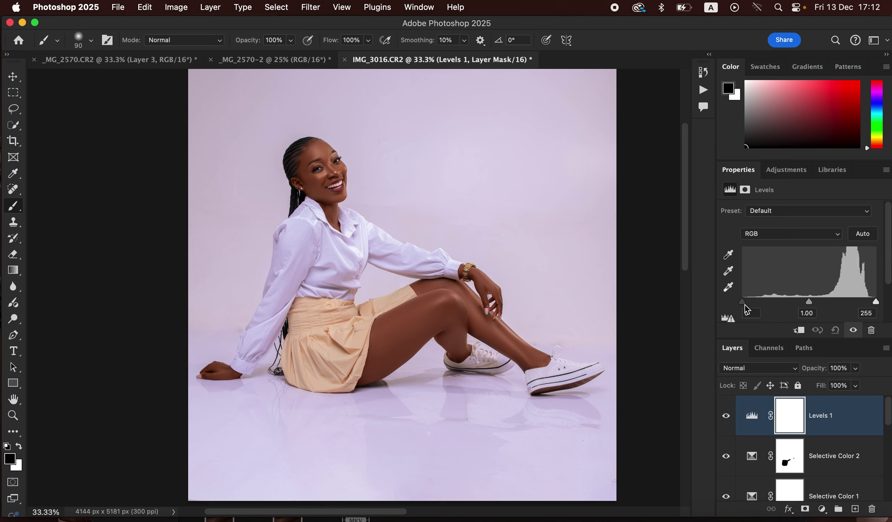
left_click_drag(744, 302, 750, 307)
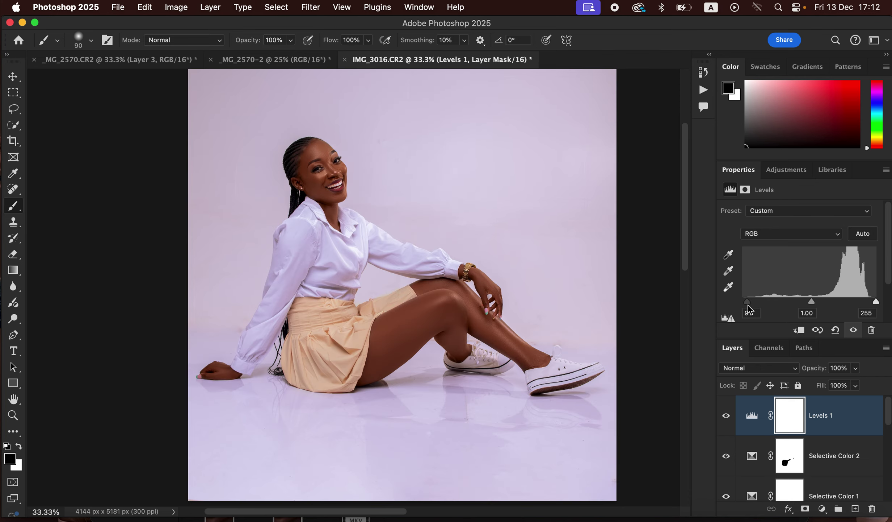
left_click_drag(877, 305, 870, 304)
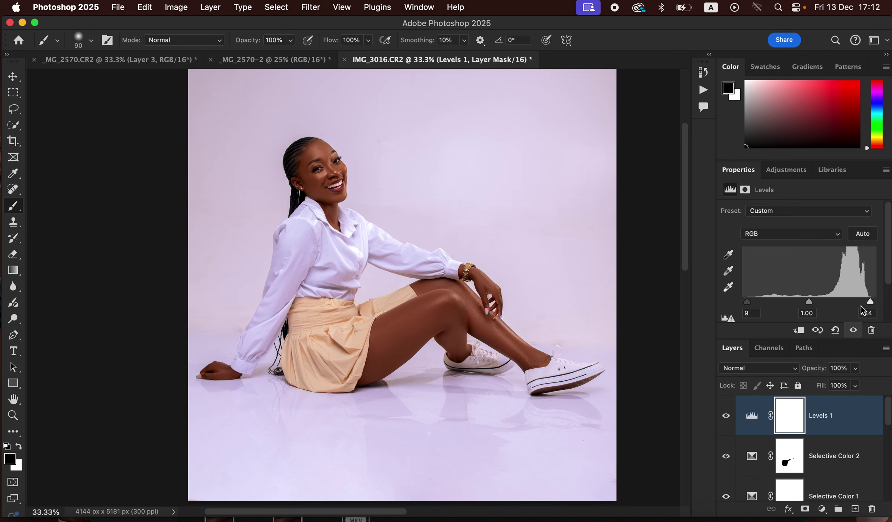
Step: Compare the portrait with and without the Levels layer and lower that layer's opacity to 12%
left_click(726, 416)
left_click(727, 416)
left_click(727, 417)
left_click(727, 417)
left_click(726, 416)
left_click(726, 417)
left_click(855, 384)
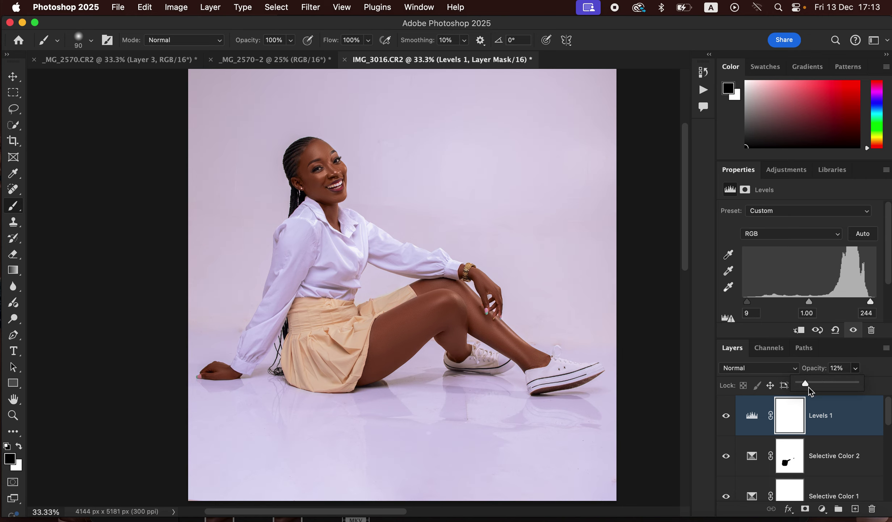
Step: Add a Curves adjustment layer and brighten it by moving the white point to input 166, output 255
left_click(822, 510)
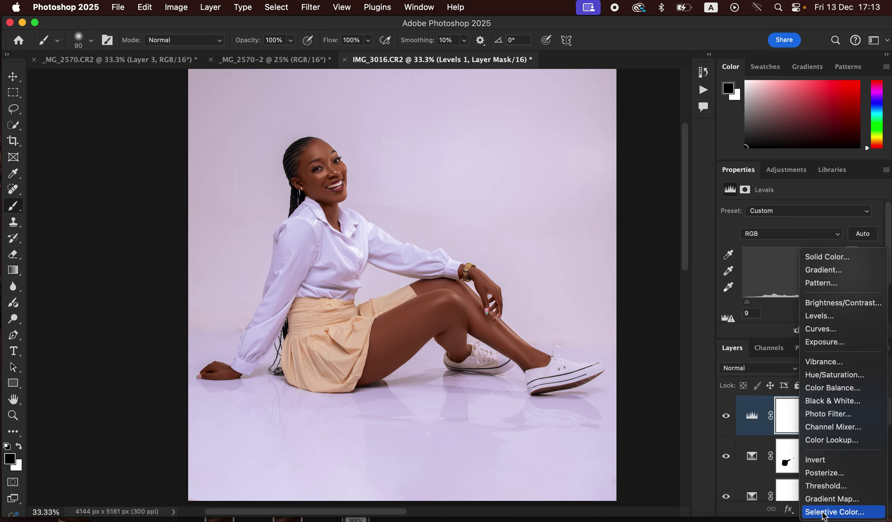
left_click(832, 331)
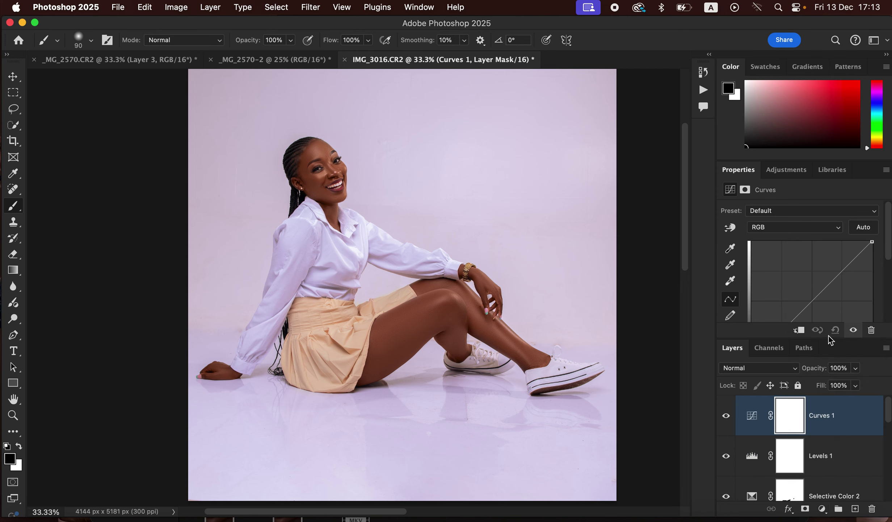
scroll(889, 258, "down", 3)
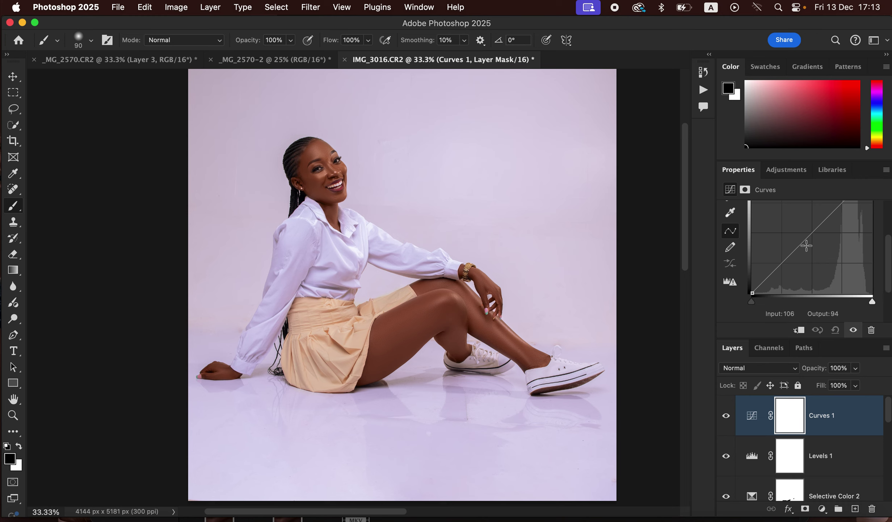
left_click_drag(873, 303, 831, 299)
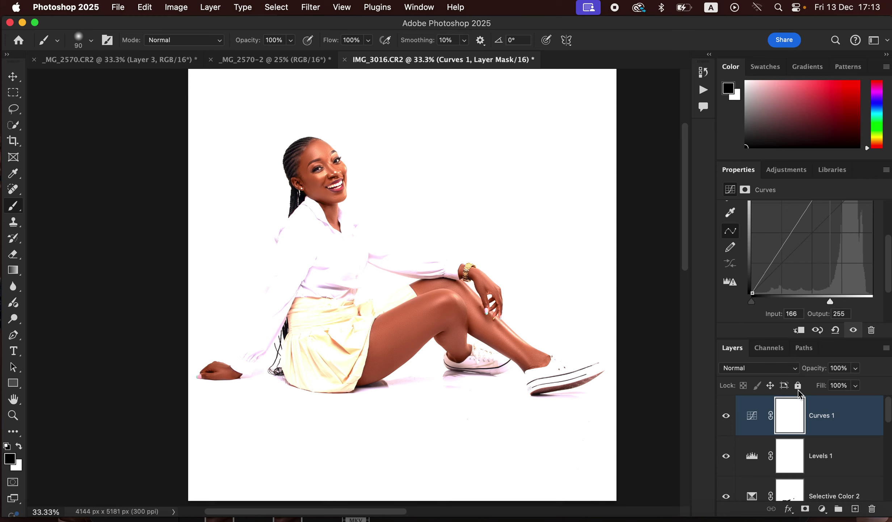
Step: Restrict the Curves layer to the brighter tones with Blend If on Gray, splitting the underlying layer's black point to 113 / 219
right_click(858, 418)
left_click(784, 365)
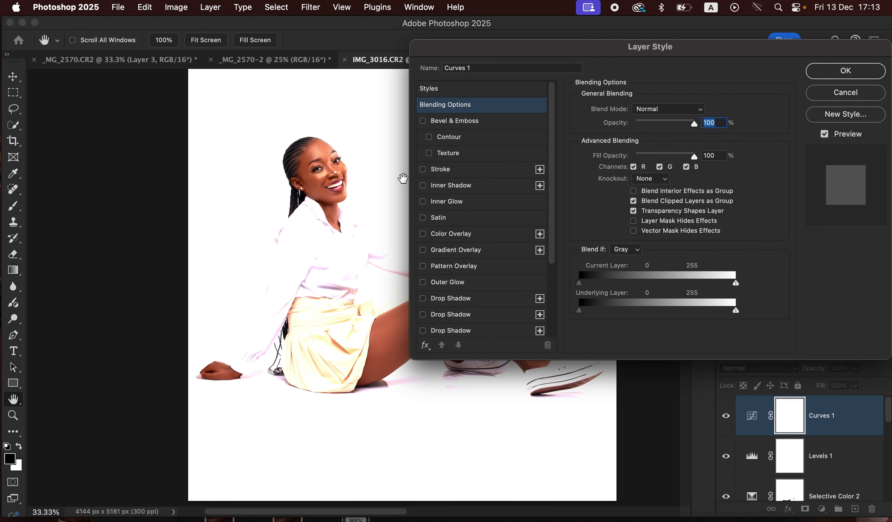
left_click_drag(647, 55, 642, 81)
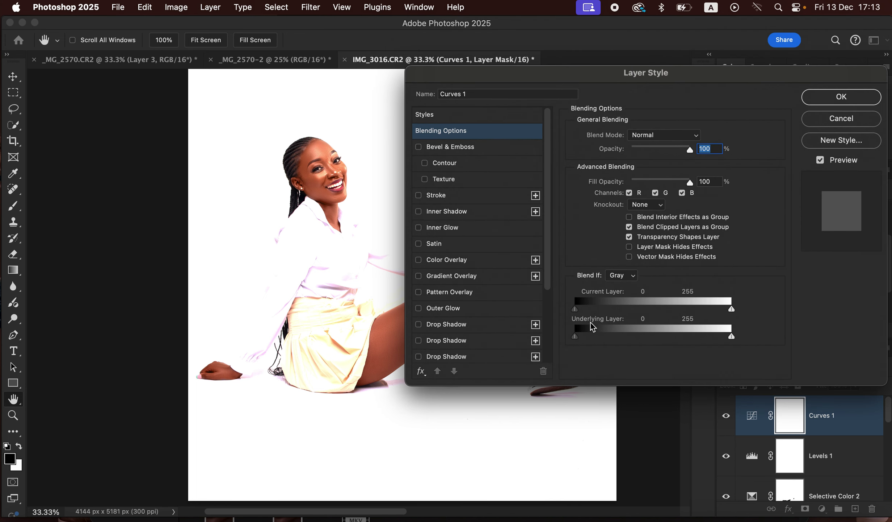
left_click(622, 275)
left_click(623, 275)
left_click_drag(579, 340, 649, 343)
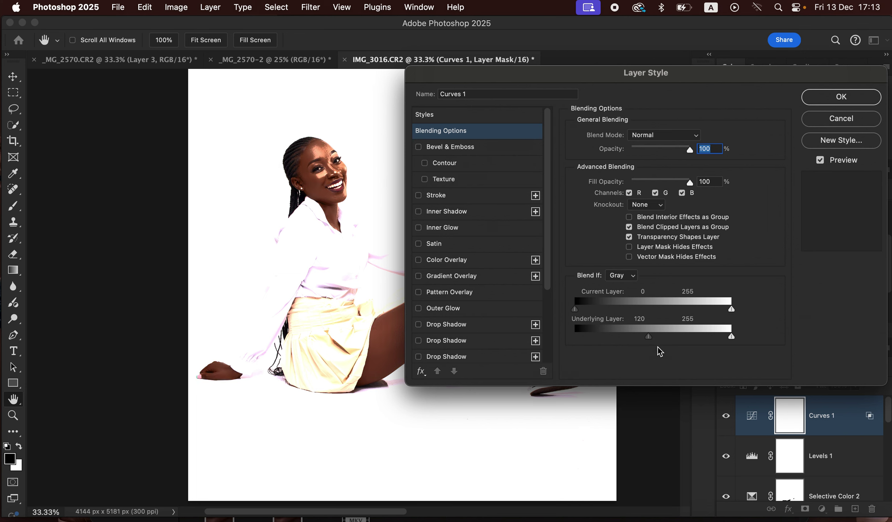
left_click_drag(697, 76, 776, 71)
mouse_move(727, 336)
left_mouse_down()
mouse_move(736, 336)
mouse_move(723, 337)
left_mouse_up()
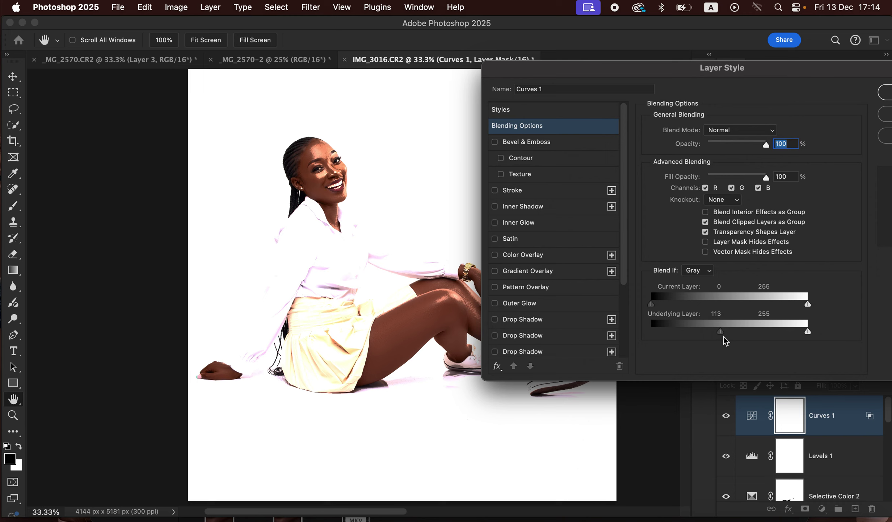
left_click_drag(721, 333, 787, 328)
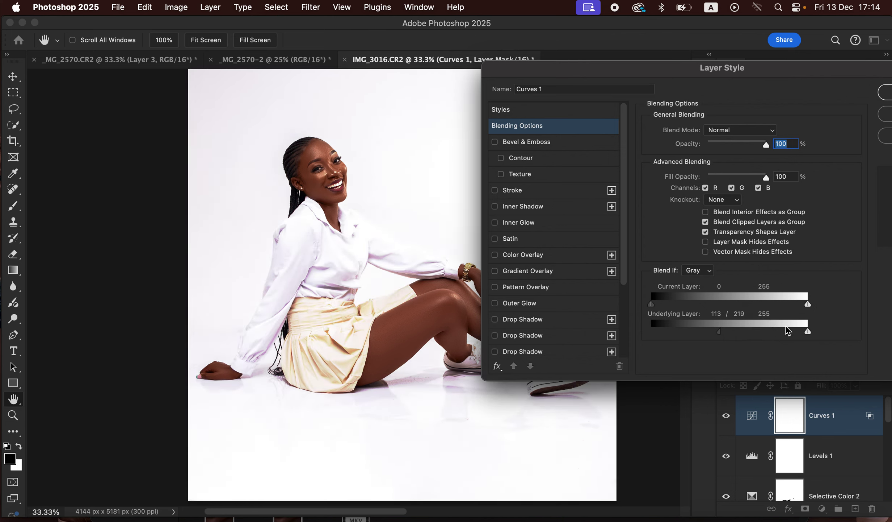
left_click_drag(803, 74, 732, 83)
key("Return")
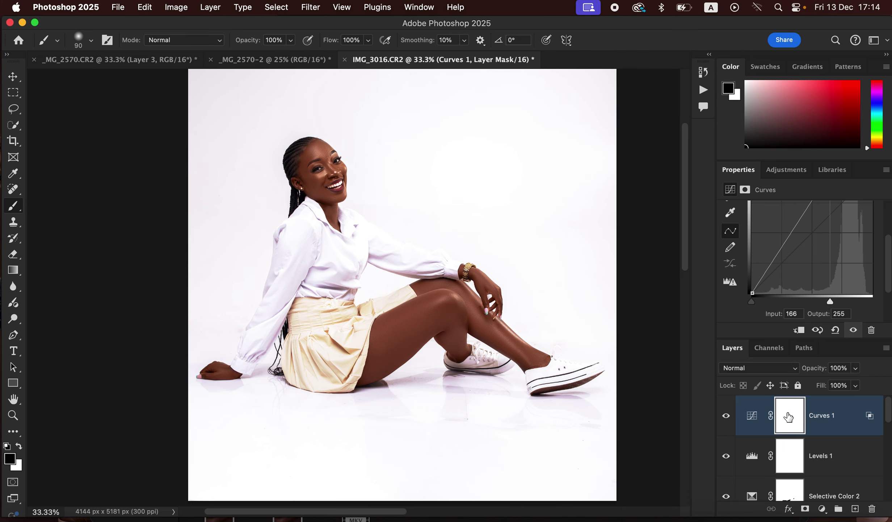
Step: Invert the Curves layer's mask and paint white over the leg highlights with a soft brush to reveal the brightening
key("super+i")
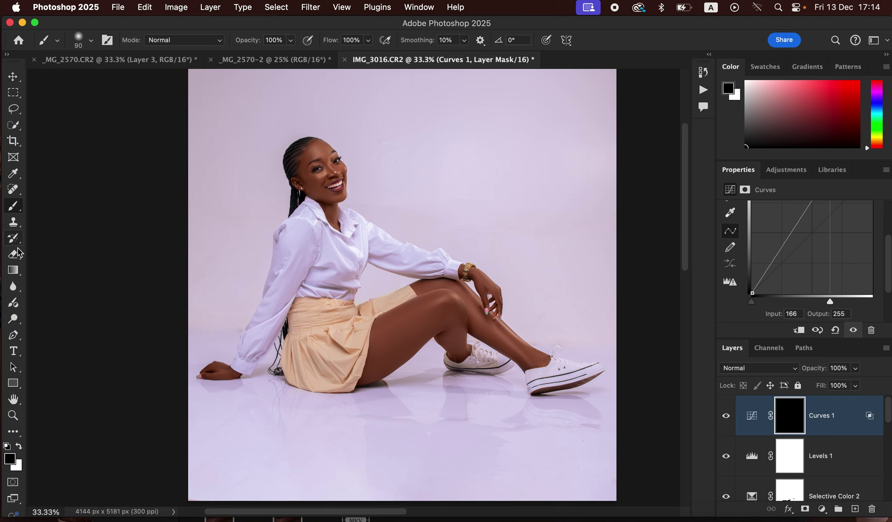
left_click(20, 447)
key("super+equal")
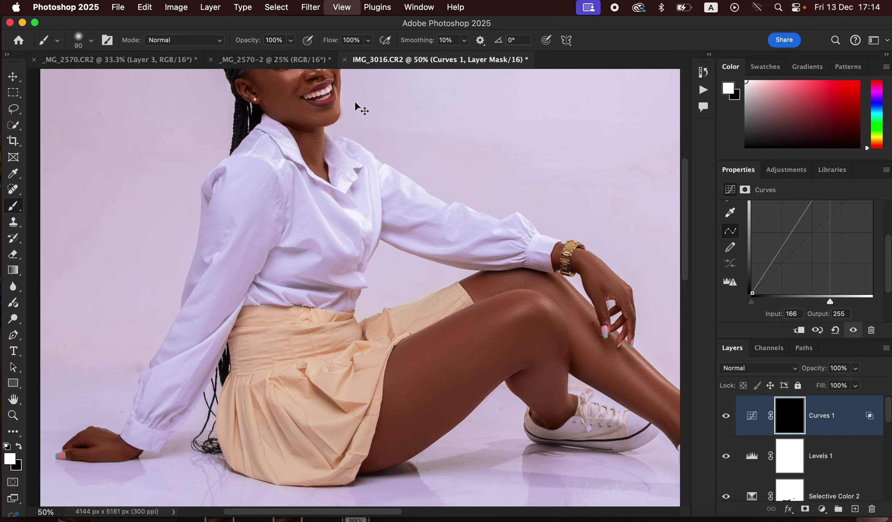
key("super+equal")
mouse_move(539, 306)
left_mouse_down()
mouse_move(509, 321)
mouse_move(546, 302)
mouse_move(551, 314)
mouse_move(548, 304)
mouse_move(533, 308)
mouse_move(567, 315)
mouse_move(569, 290)
mouse_move(600, 322)
mouse_move(542, 309)
mouse_move(504, 323)
mouse_move(474, 299)
mouse_move(582, 335)
left_mouse_up()
key("bracketright")
key("bracketright")
key("bracketright")
key("bracketright")
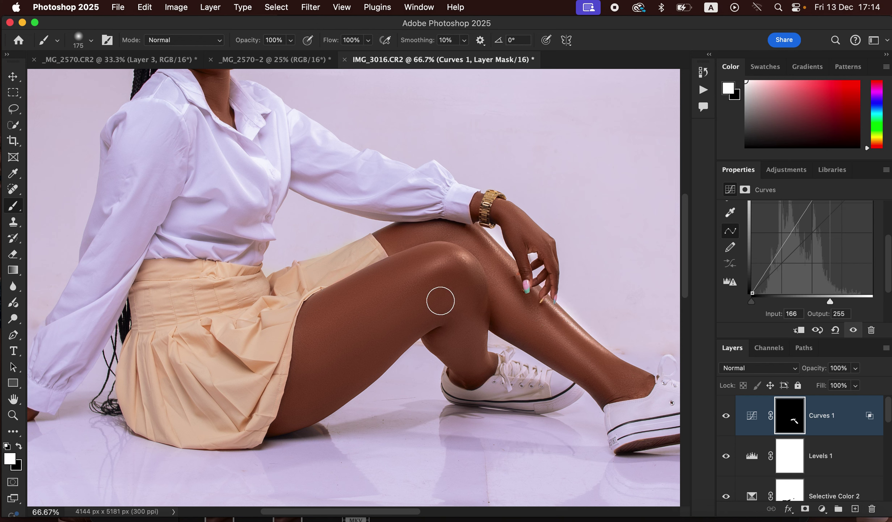
Step: Paint white on the Curves mask over the face highlights with a brush at size 175, and set the layer's opacity to 58%
mouse_move(406, 275)
left_mouse_down()
mouse_move(418, 265)
mouse_move(478, 293)
mouse_move(497, 264)
left_mouse_up()
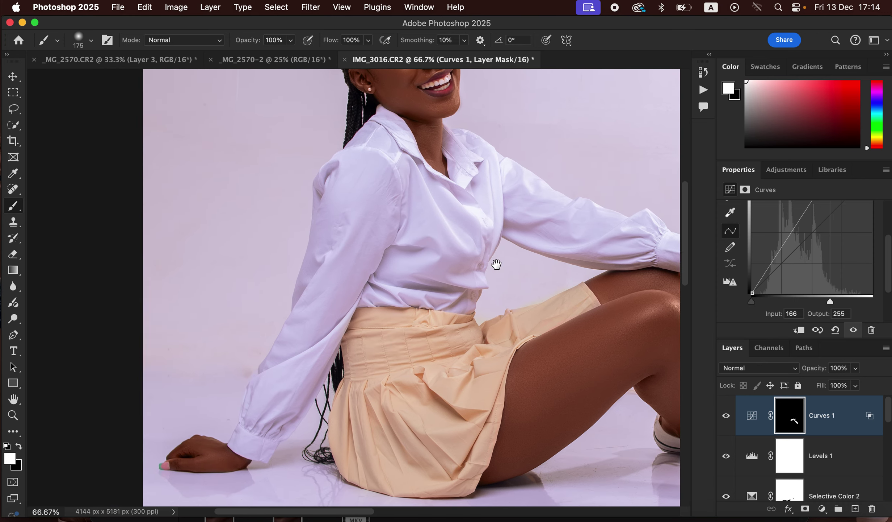
scroll(458, 345, "up", 5)
mouse_move(442, 172)
left_mouse_down()
mouse_move(421, 194)
mouse_move(434, 170)
left_mouse_up()
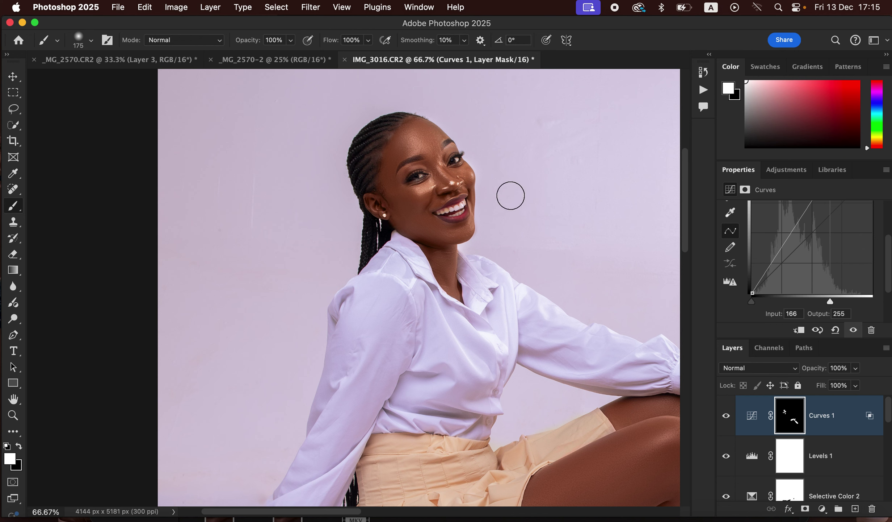
key("super+minus")
key("super+minus")
key("super+minus")
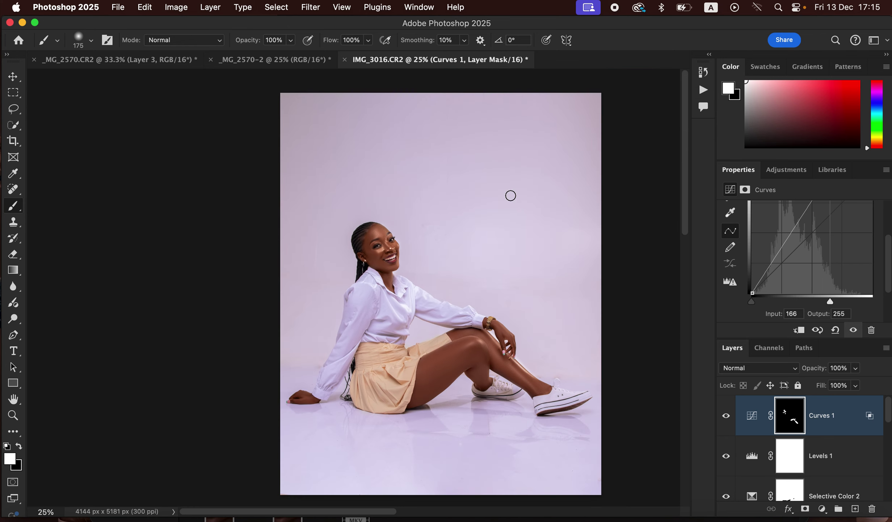
left_click(857, 375)
left_click_drag(844, 382, 832, 387)
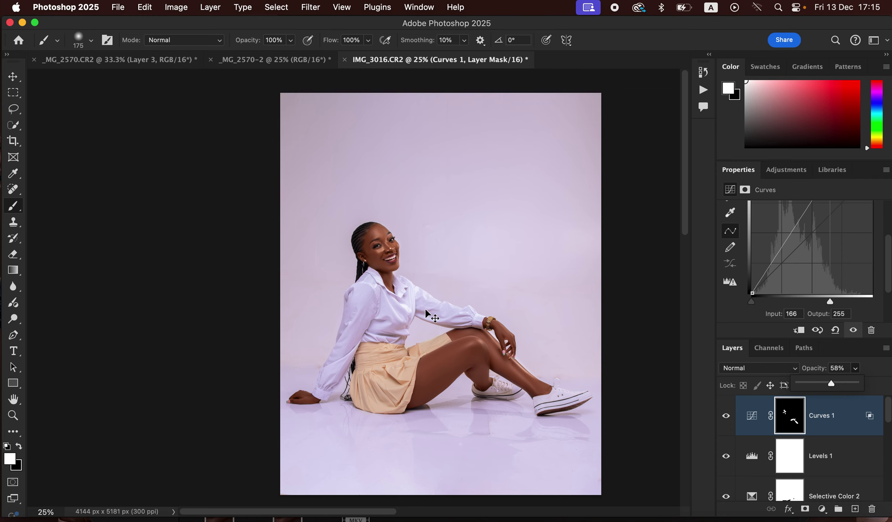
Step: Add a Hue/Saturation adjustment layer above the Curves layer and set its Master saturation to -73
key("super+equal")
key("super+equal")
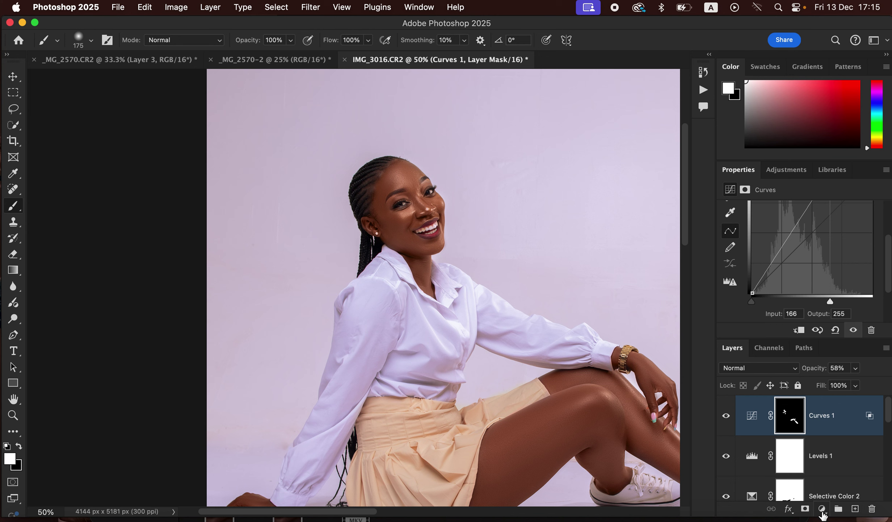
left_click(822, 509)
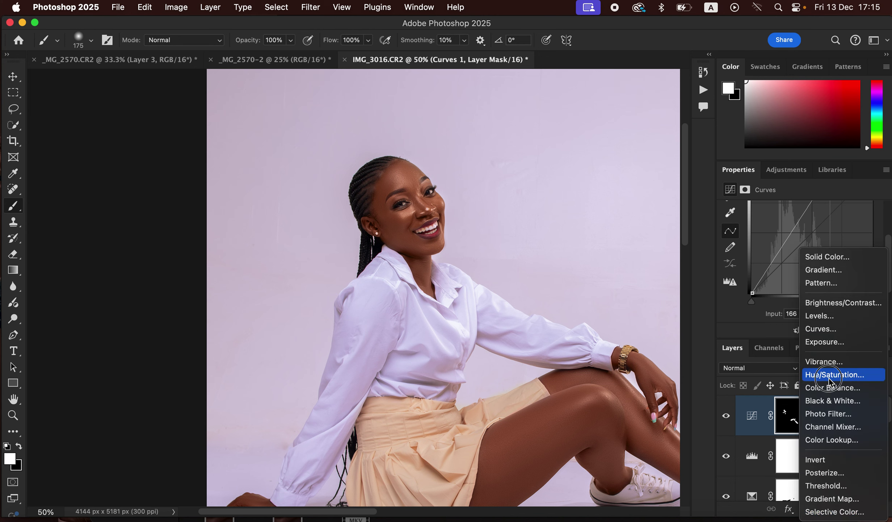
left_click(830, 377)
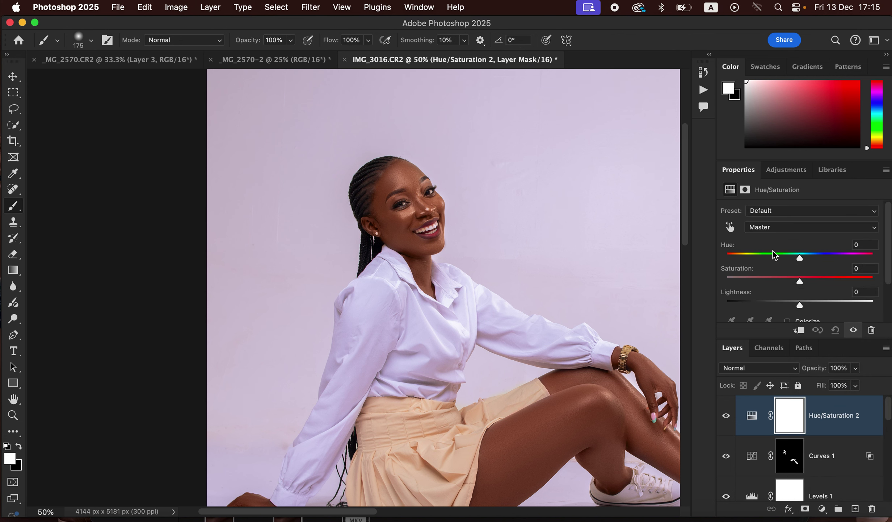
left_click(773, 229)
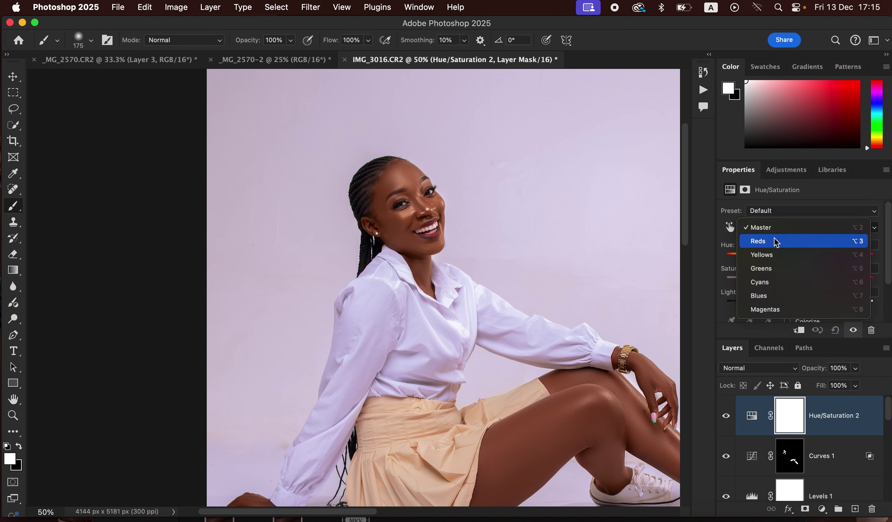
left_click(775, 229)
left_click_drag(800, 282, 749, 281)
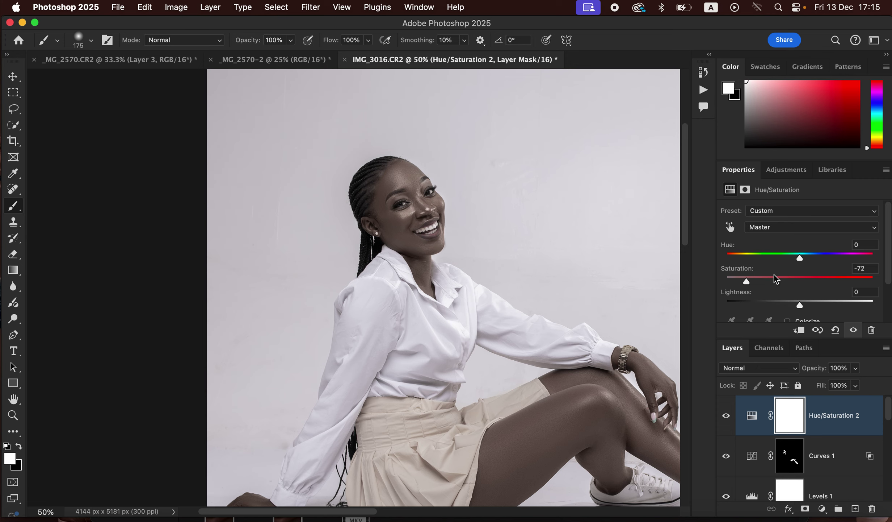
left_click_drag(747, 281, 749, 282)
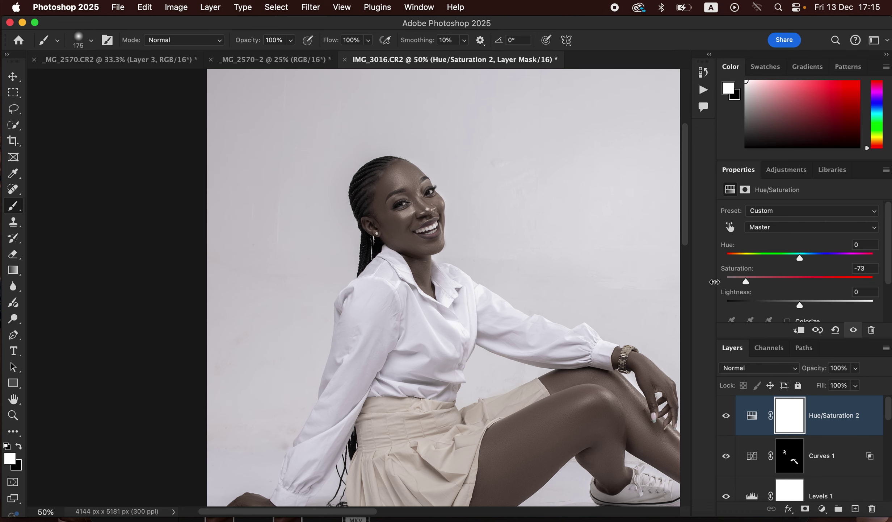
Step: Invert the Hue/Saturation mask and paint white over the whites of both eyes with a soft brush at size 15
key("super+i")
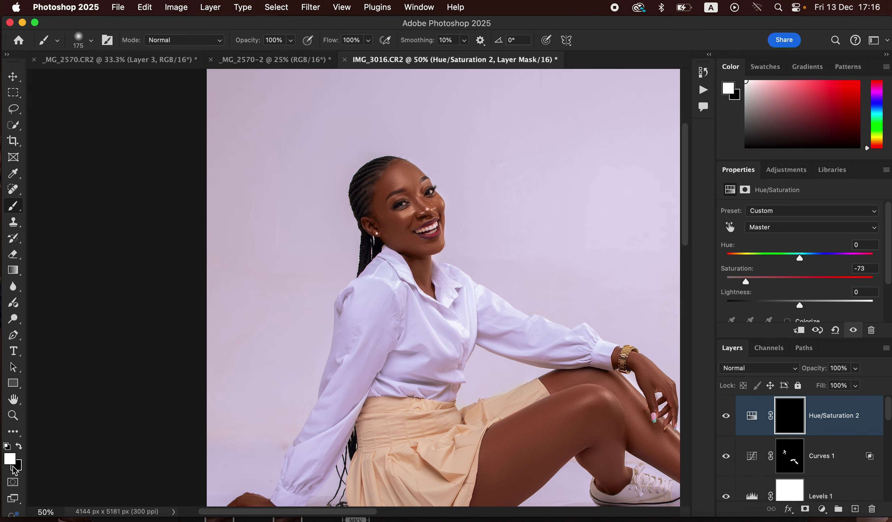
key("super+plus")
key("super+plus")
key("super+plus")
key("super+plus")
key("super+plus")
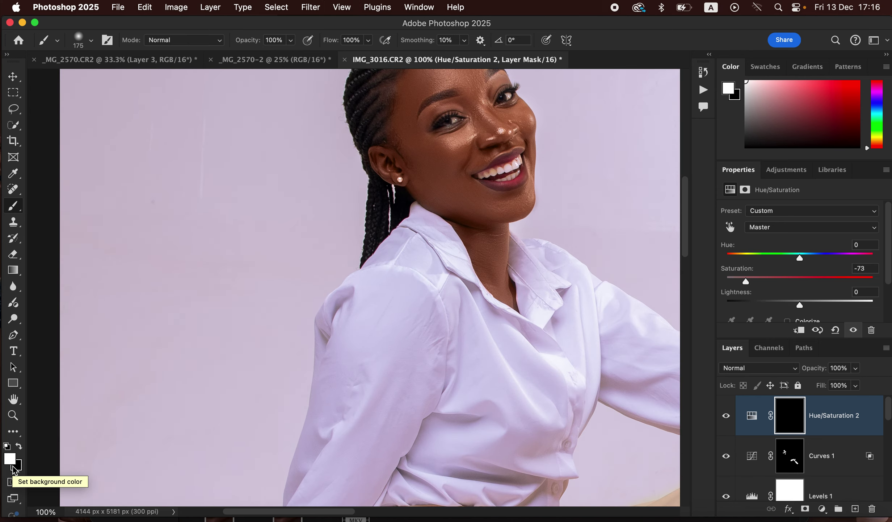
left_click_drag(401, 211, 495, 337)
scroll(495, 337, "up", 3)
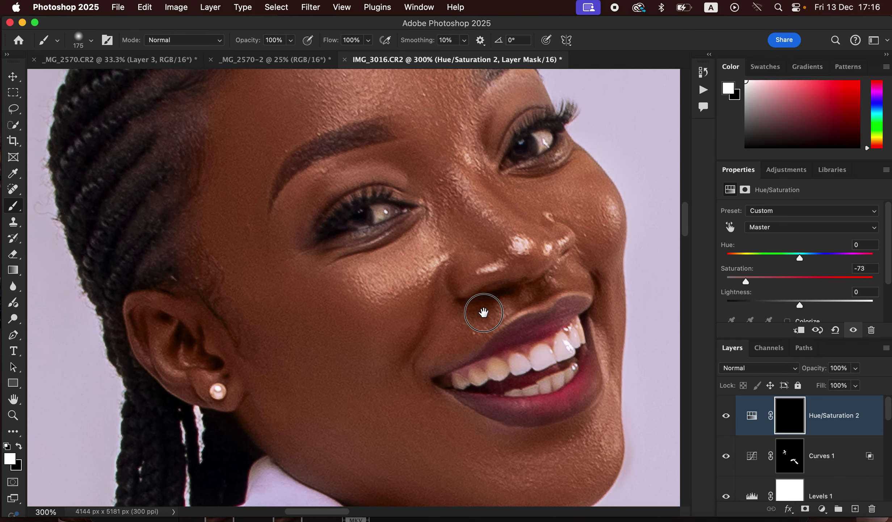
key("bracketleft")
key("bracketleft")
key("bracketleft")
key("bracketleft")
key("bracketleft")
key("bracketleft")
key("bracketleft")
key("bracketleft")
key("bracketleft")
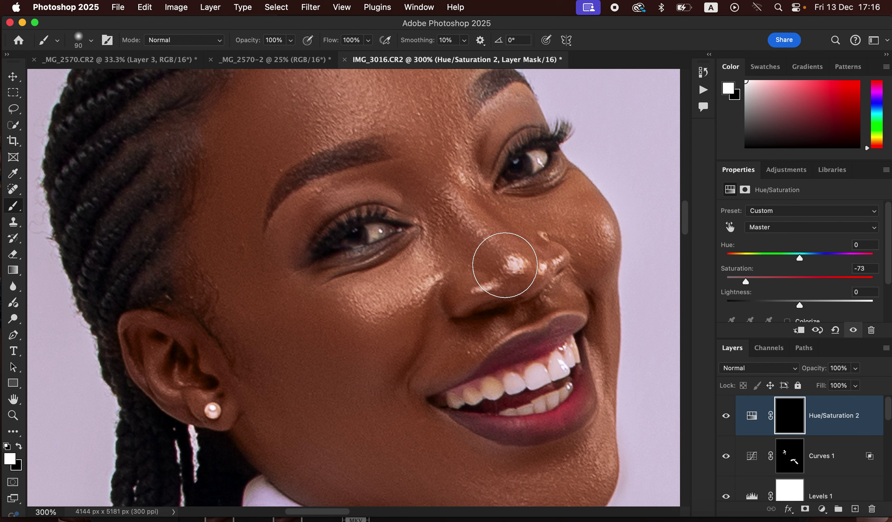
key("bracketleft")
left_click_drag(537, 161, 537, 159)
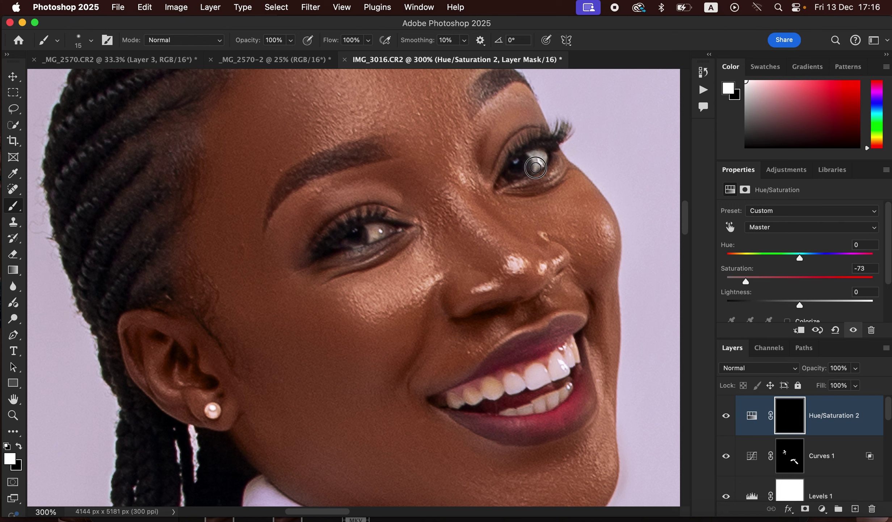
left_click(506, 181)
mouse_move(372, 229)
left_mouse_down()
mouse_move(380, 230)
mouse_move(350, 240)
mouse_move(371, 246)
left_mouse_up()
Step: Paint white on the Hue/Saturation mask over the upper and lower teeth to remove their yellow tint
mouse_move(455, 398)
left_mouse_down()
mouse_move(490, 384)
mouse_move(519, 388)
mouse_move(511, 381)
mouse_move(555, 375)
mouse_move(574, 349)
mouse_move(559, 371)
mouse_move(477, 397)
left_mouse_up()
mouse_move(528, 417)
left_mouse_down()
mouse_move(509, 410)
mouse_move(563, 393)
left_mouse_up()
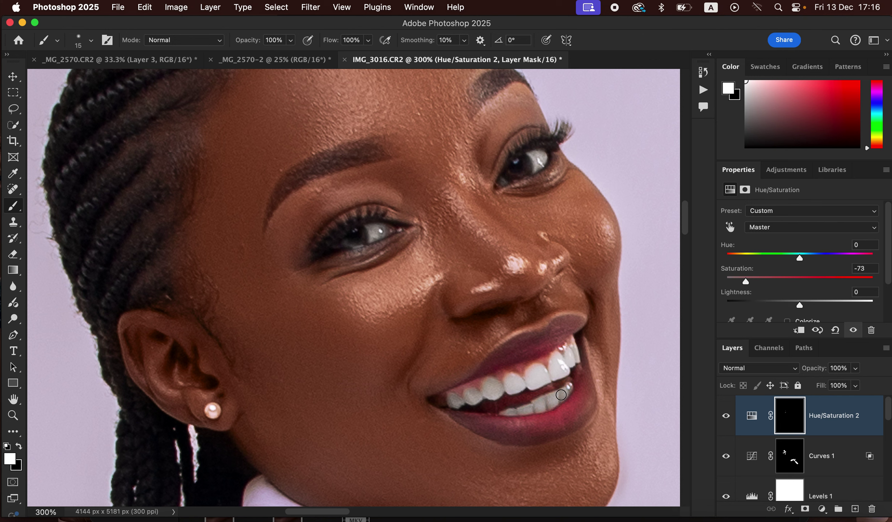
left_click_drag(516, 412, 495, 403)
key("super+minus")
key("super+minus")
key("super+minus")
key("super+minus")
key("super+minus")
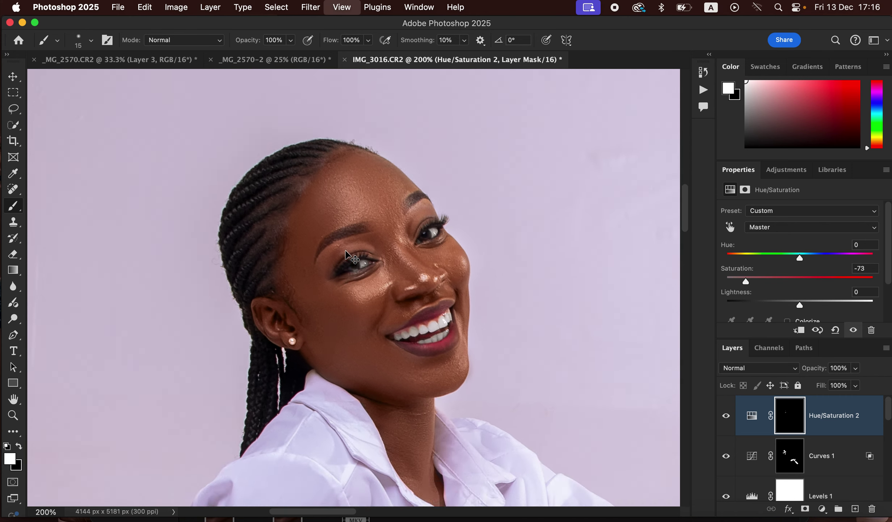
scroll(346, 251, "down", 1)
scroll(346, 251, "up", 1)
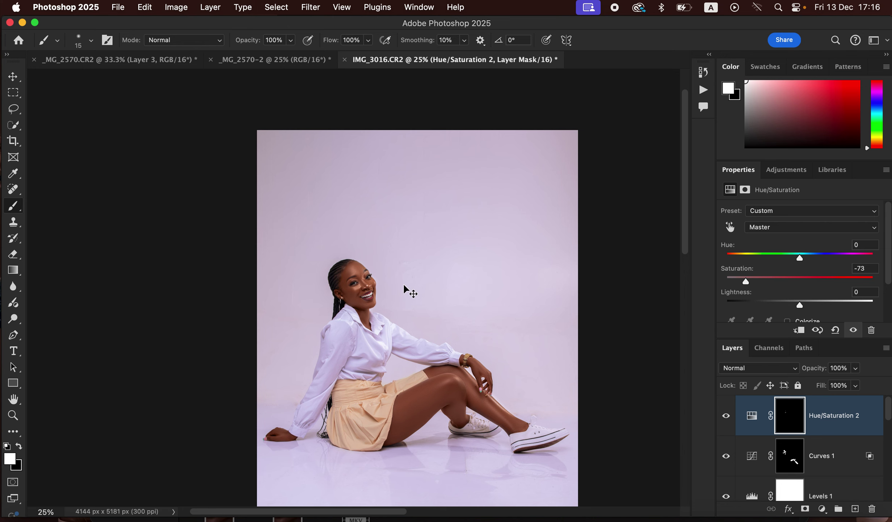
Step: Stamp all visible layers into a new top layer and set up the Mixer Brush with a cleaned brush
scroll(404, 285, "up", 2)
scroll(404, 286, "down", 1)
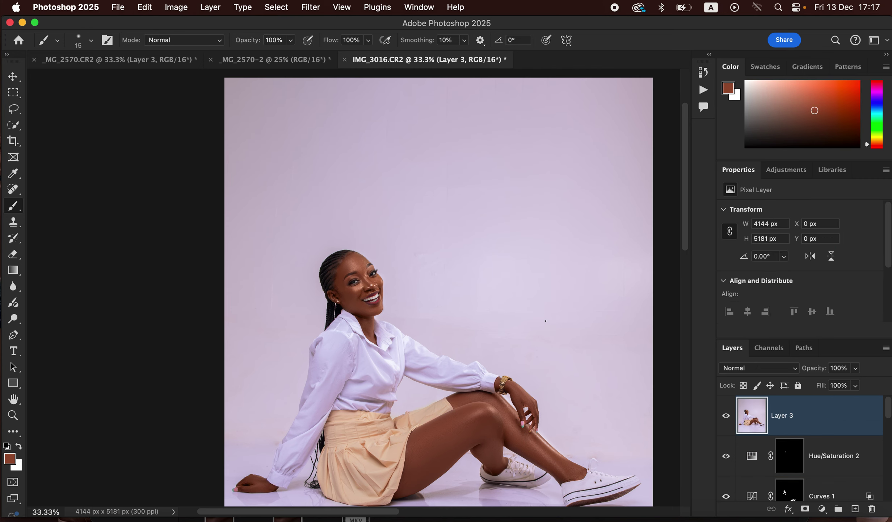
right_click(13, 209)
left_click(75, 239)
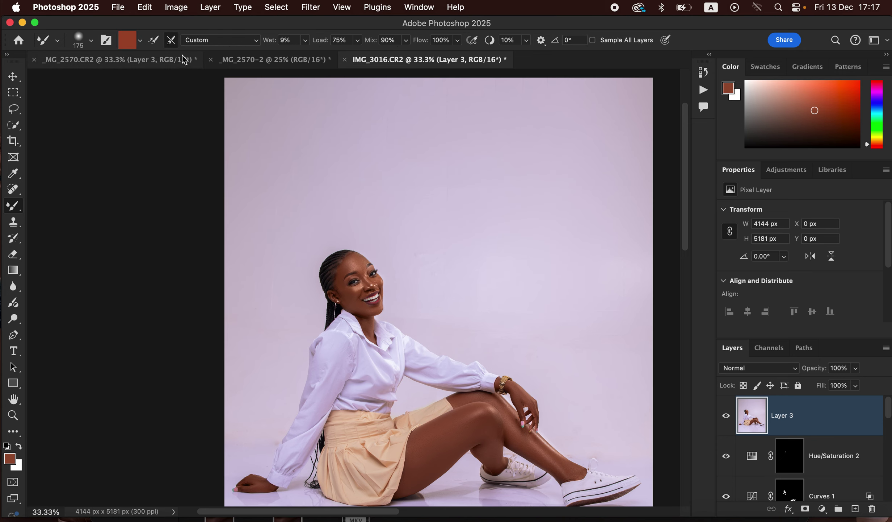
left_click(140, 42)
left_click(145, 67)
Step: Smooth the background beside the lower leg and front shoe with the Mixer Brush at size 175
key("super+equal")
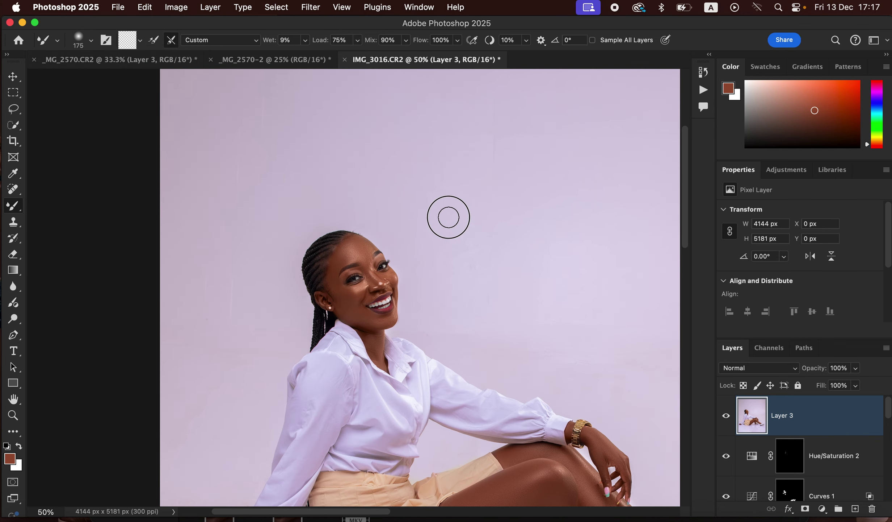
scroll(488, 301, "down", 8)
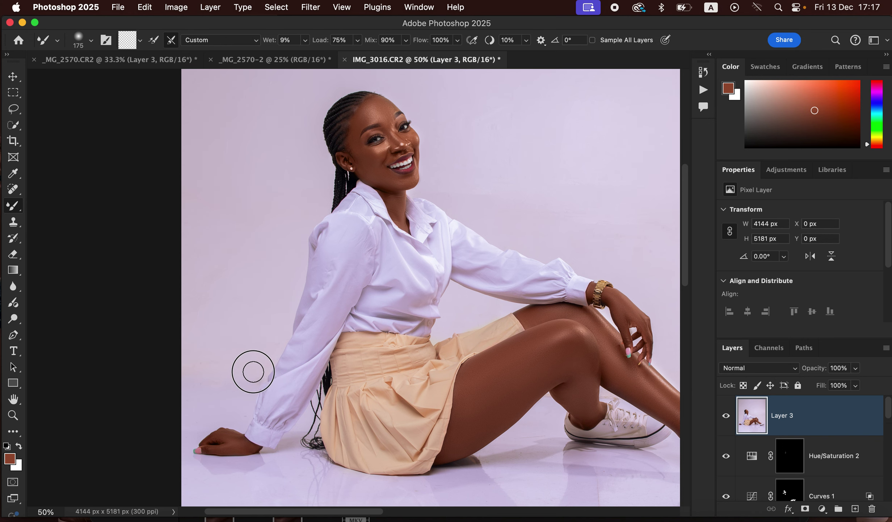
scroll(472, 233, "right", 5)
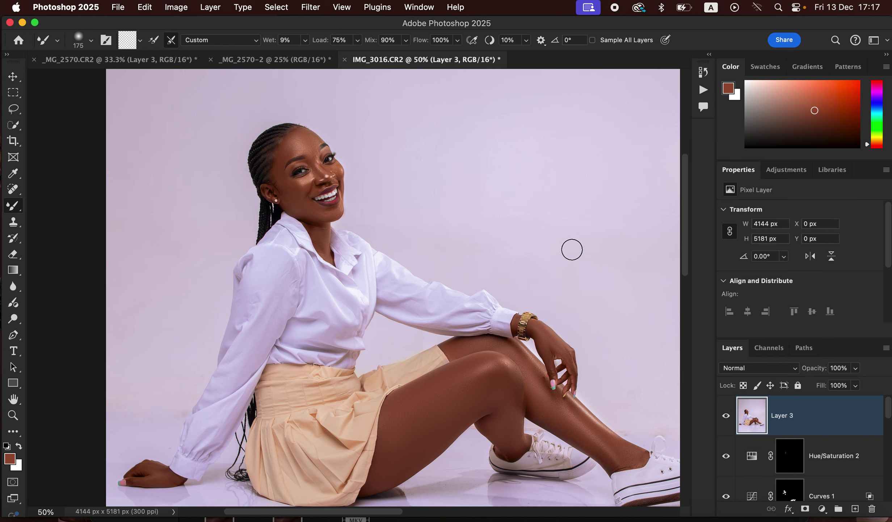
scroll(478, 231, "right", 3)
scroll(478, 232, "right", 6)
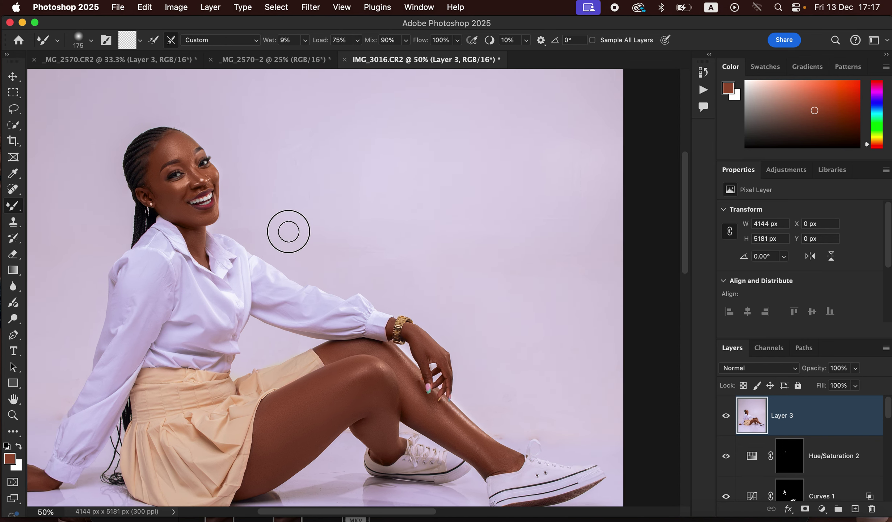
mouse_move(524, 380)
left_mouse_down()
mouse_move(544, 387)
mouse_move(563, 437)
left_mouse_up()
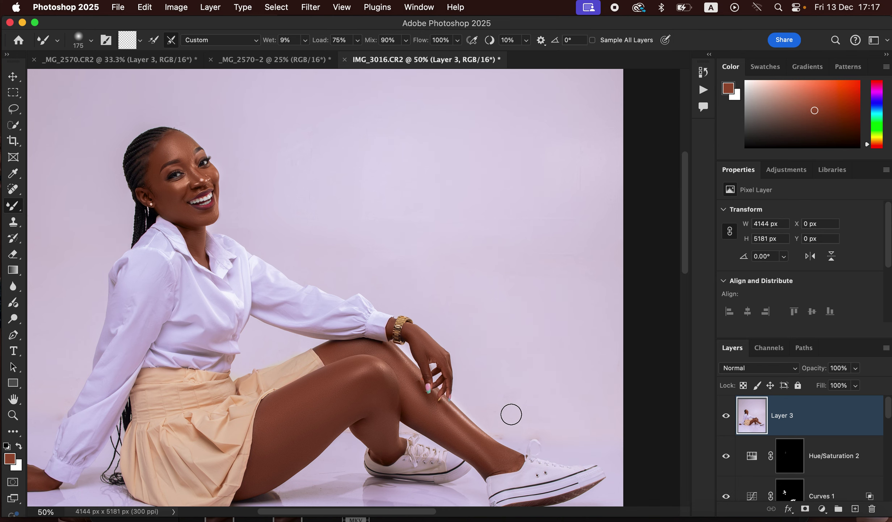
key("super+equal")
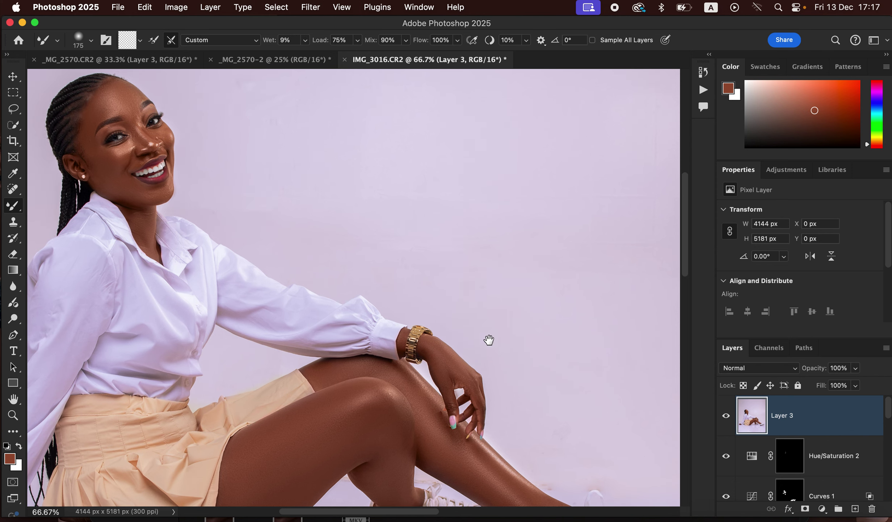
left_click_drag(556, 452, 558, 468)
Step: Enlarge the Mixer Brush to size 700 and blend the wall behind the subject and the floor in front of her
key("super+minus")
key("super+minus")
key("super+minus")
key("super+minus")
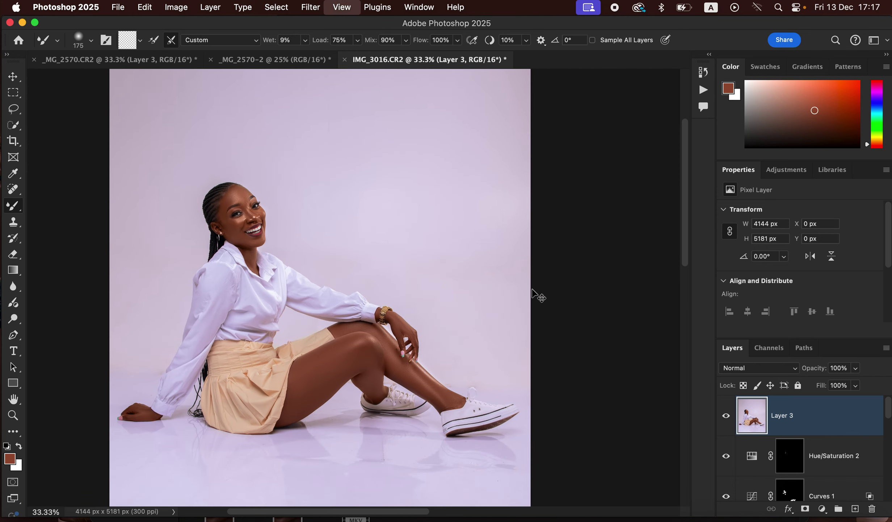
key("super+equal")
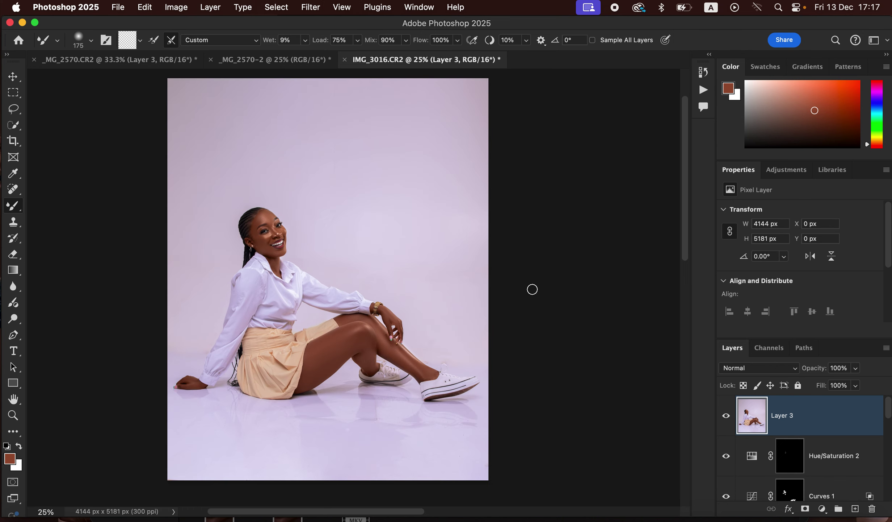
key("bracketright")
key("bracketright")
key("bracketright")
key("bracketright")
key("bracketright")
key("bracketright")
key("bracketright")
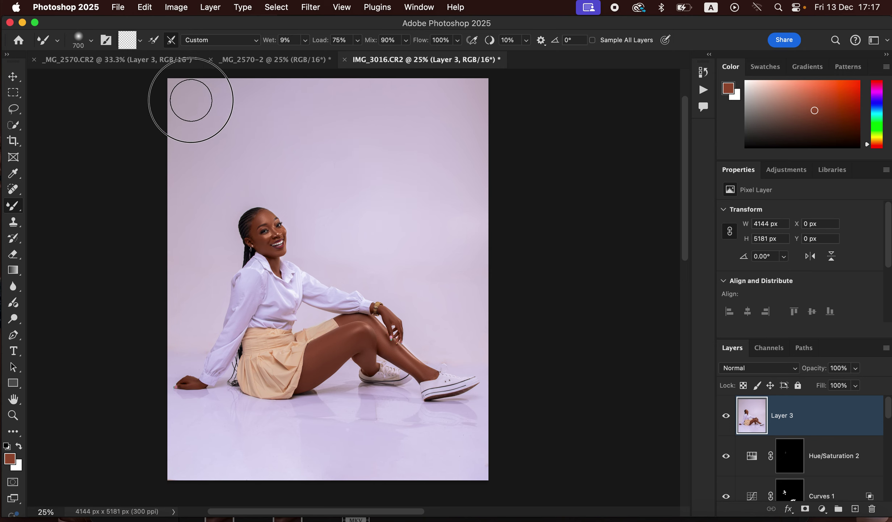
mouse_move(404, 99)
left_mouse_down()
mouse_move(464, 133)
mouse_move(440, 195)
mouse_move(395, 208)
mouse_move(427, 250)
left_mouse_up()
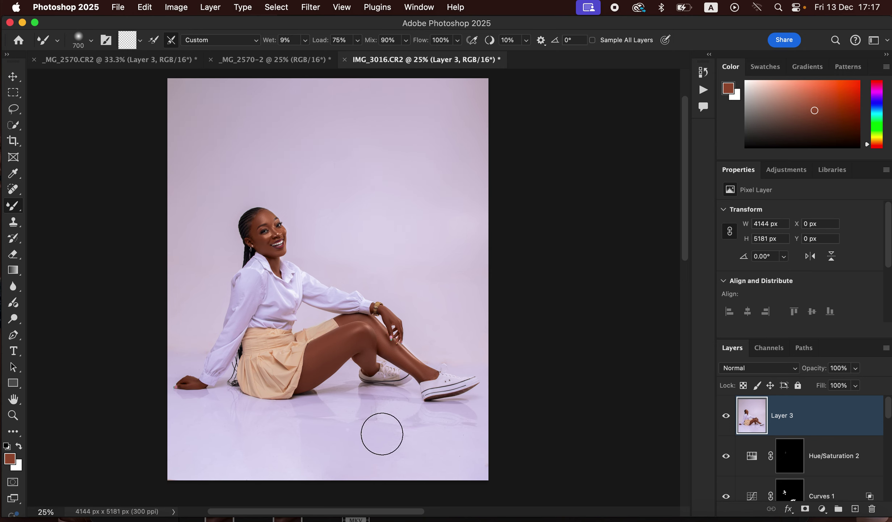
mouse_move(333, 457)
left_mouse_down()
mouse_move(474, 454)
mouse_move(273, 457)
mouse_move(247, 443)
mouse_move(199, 442)
mouse_move(195, 431)
mouse_move(183, 460)
mouse_move(468, 458)
mouse_move(508, 448)
left_mouse_up()
Step: Compare before and after by repeatedly toggling the visibility of every layer except the Background
left_click_drag(890, 420, 891, 508)
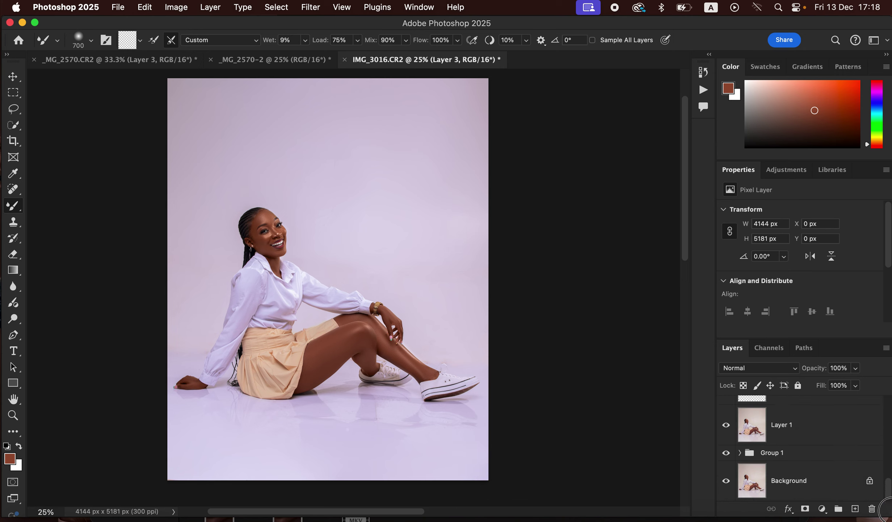
left_click(726, 482, "alt")
left_click(727, 483, "alt")
left_click(727, 482, "alt")
left_click(727, 483, "alt")
left_click(727, 482, "alt")
left_click(727, 483, "alt")
left_click_drag(889, 487, 885, 387)
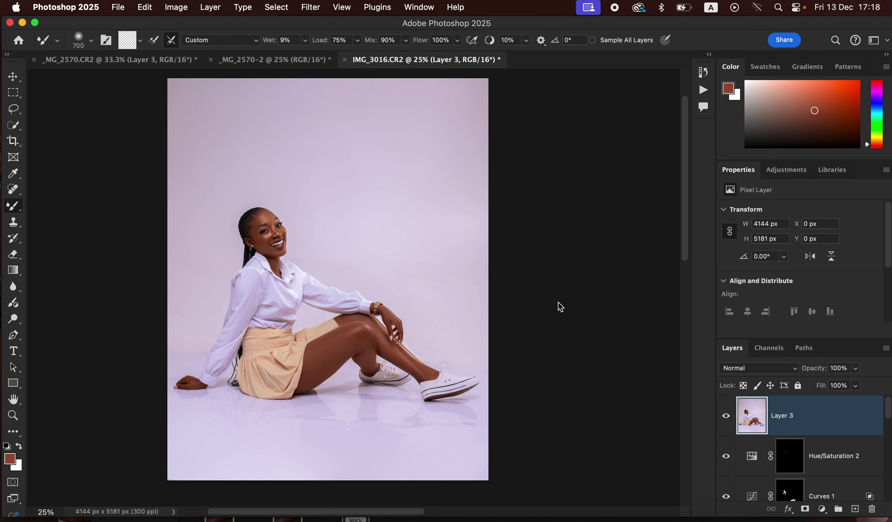
Step: Export the image as a quality 7 JPG with Bicubic Sharper resampling, saving it as IMG_3016 on the Desktop
left_click(118, 5)
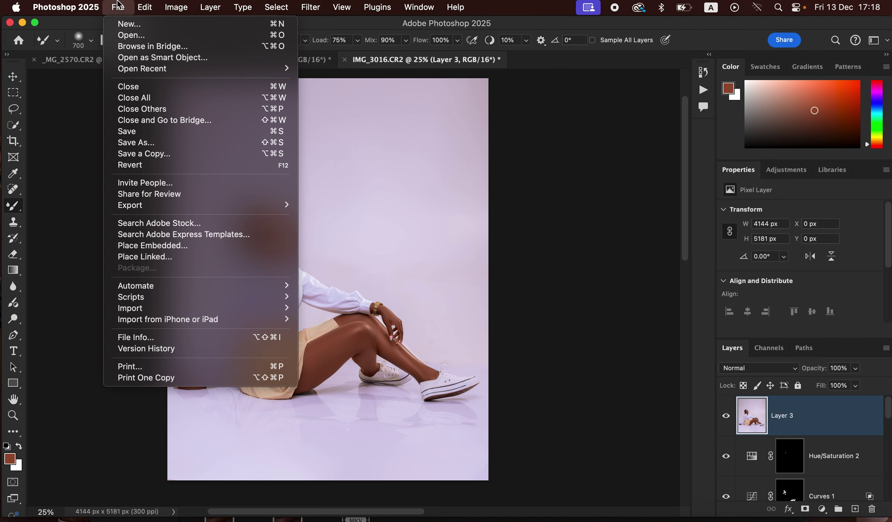
mouse_move(169, 207)
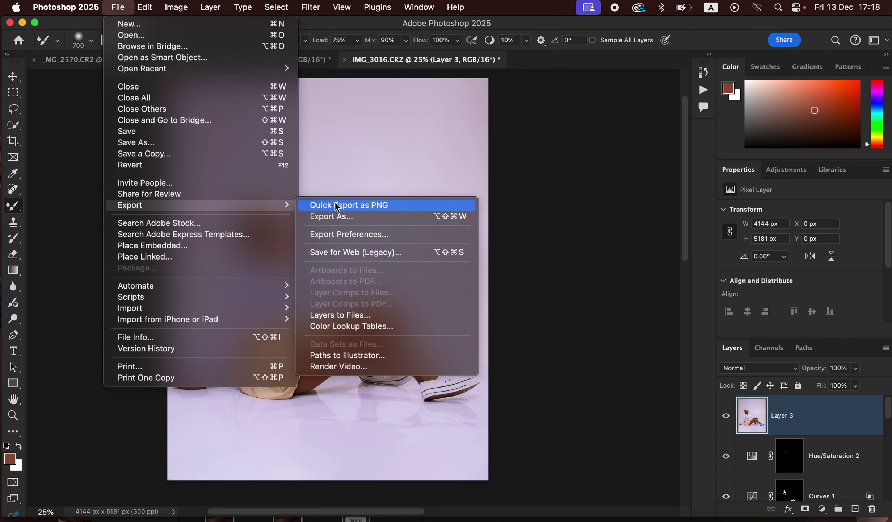
left_click(364, 219)
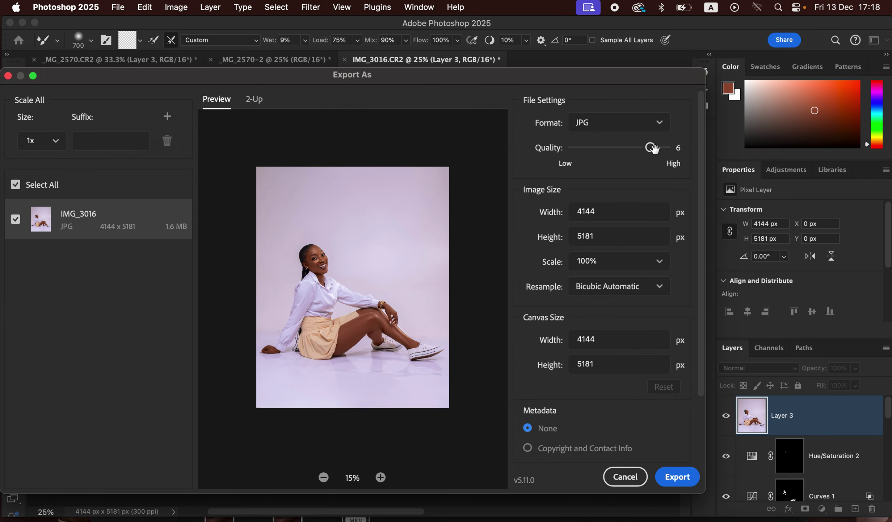
left_click_drag(652, 146, 672, 147)
left_click(619, 289)
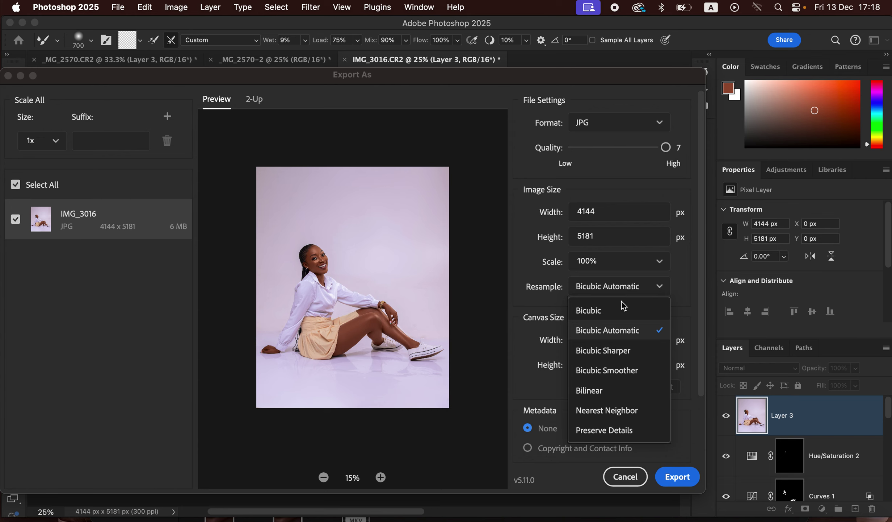
left_click(620, 351)
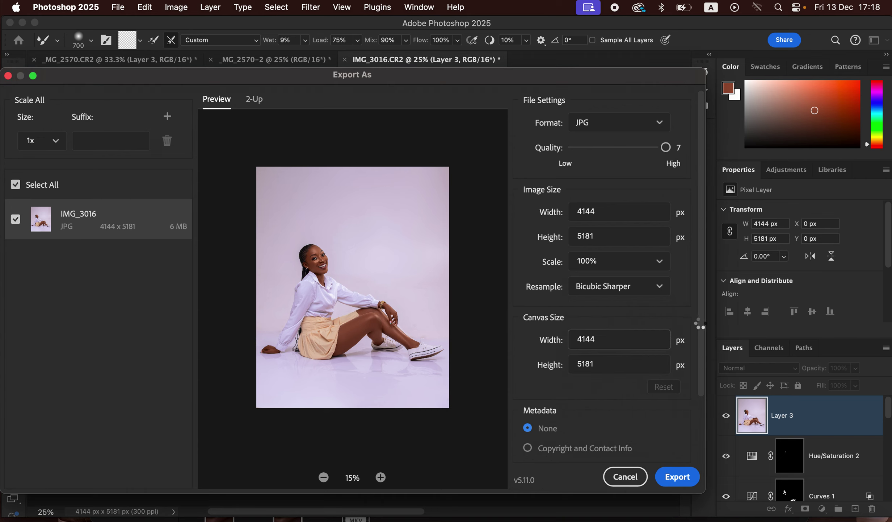
scroll(701, 328, "down", 5)
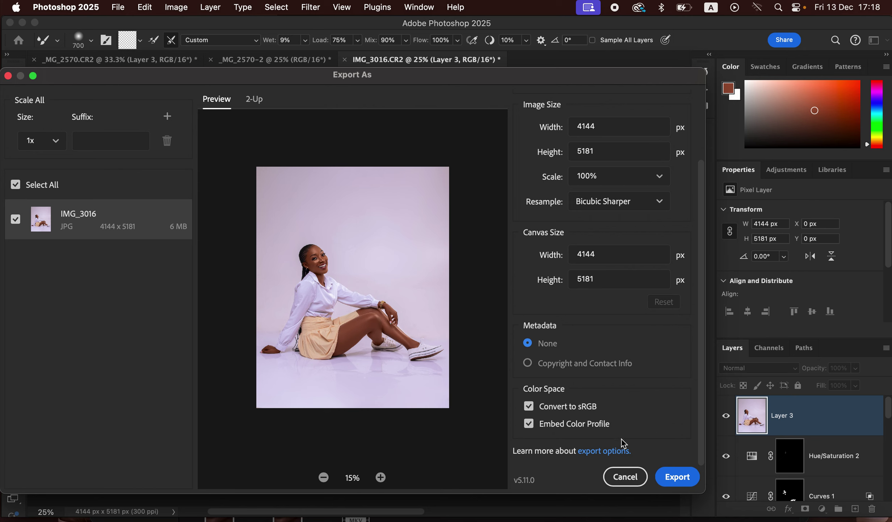
left_click(676, 488)
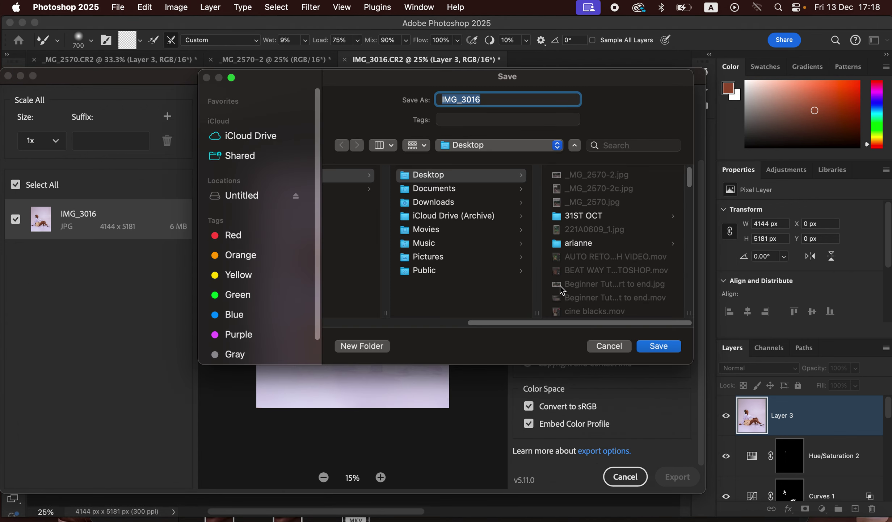
left_click(662, 350)
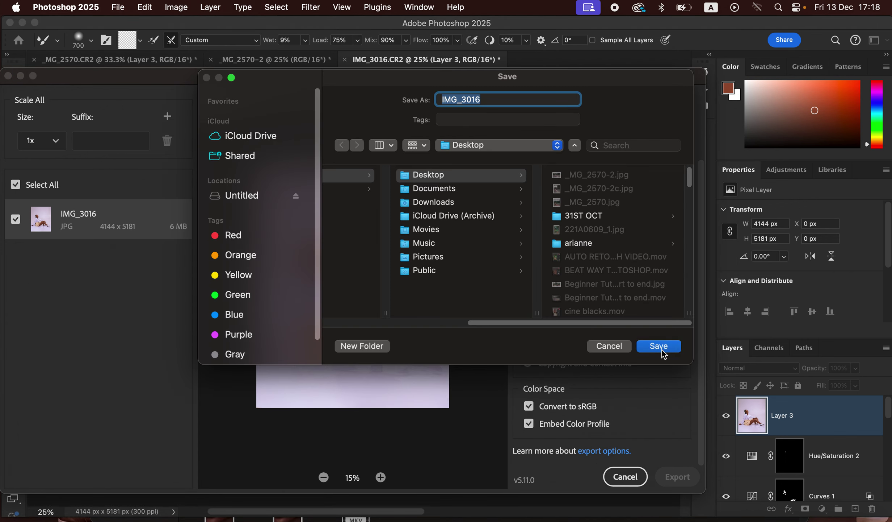